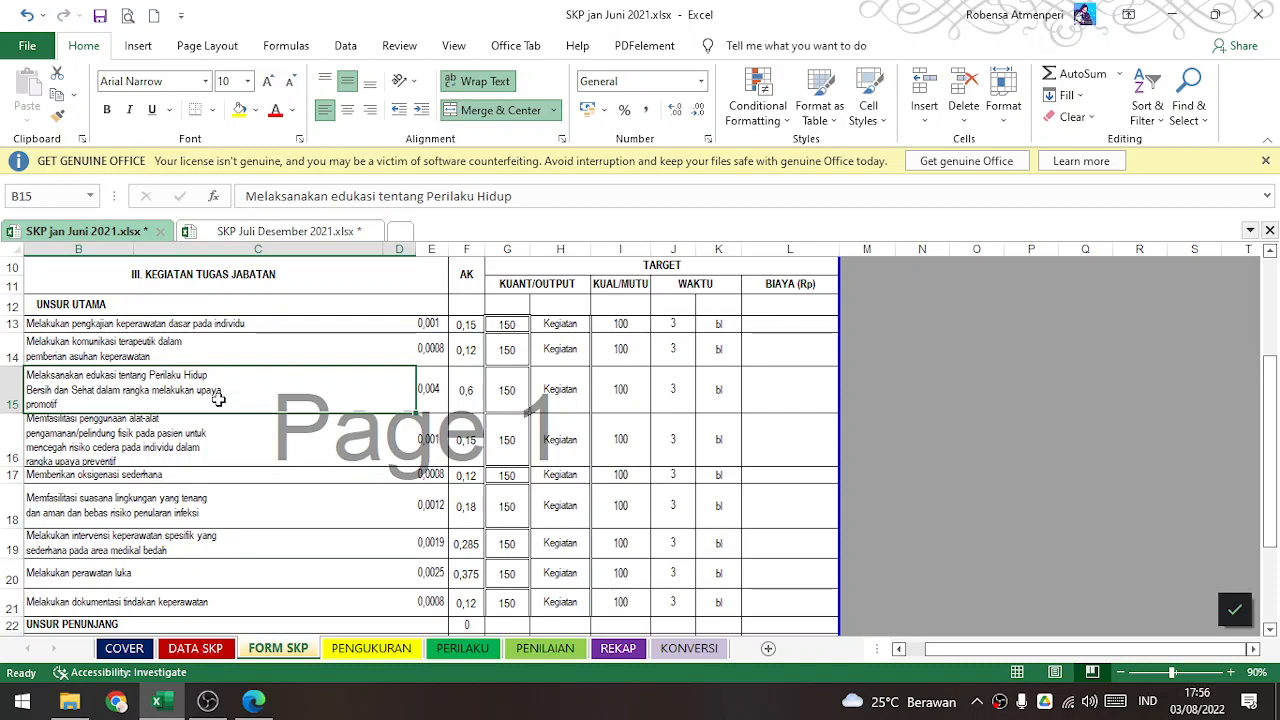
- Review the FORM SKP sheet of the January–June 2021 workbook, from the form heading down to the signature block
scroll(218, 399, "up", 3)
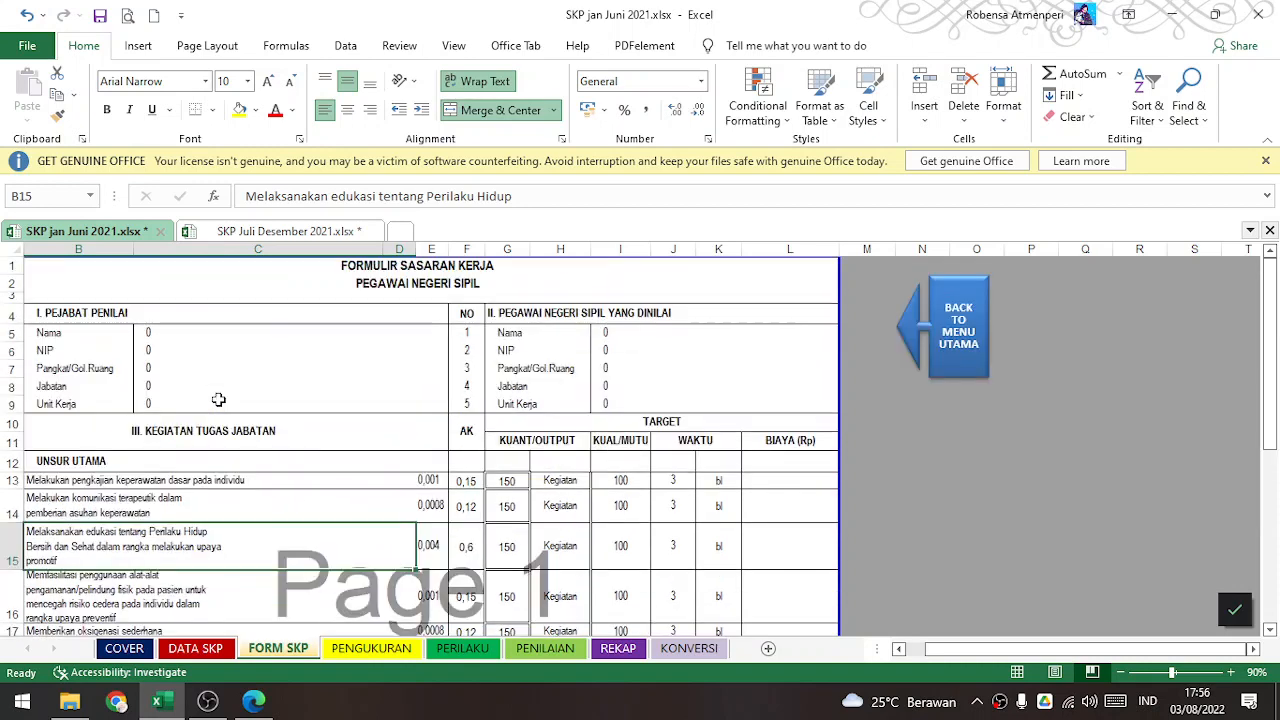
left_click(243, 460)
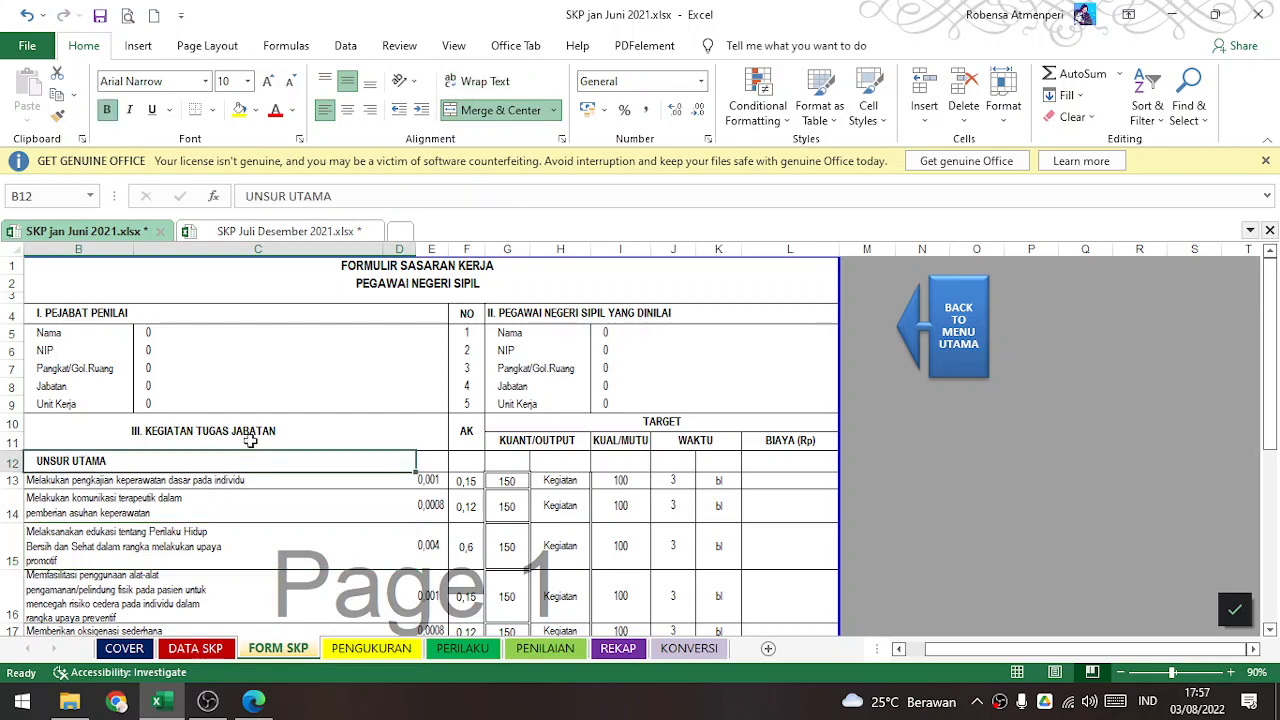
left_click(256, 427)
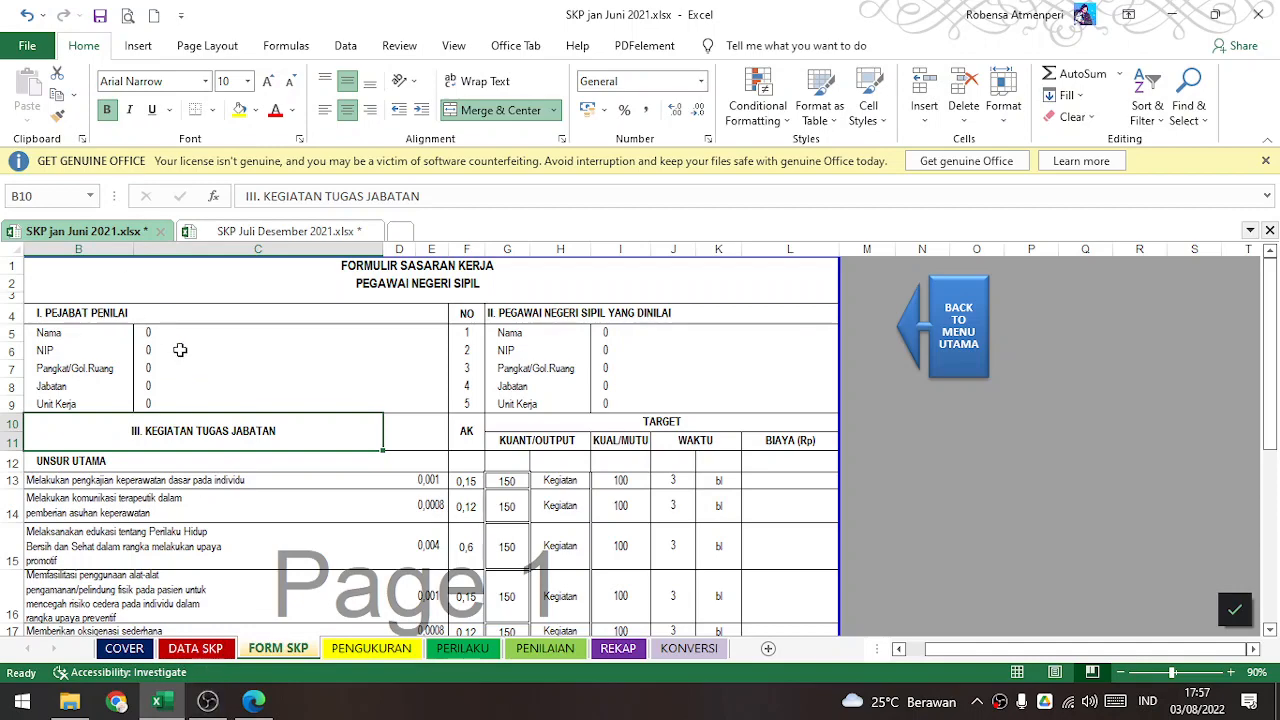
scroll(218, 448, "down", 5)
scroll(250, 470, "down", 2)
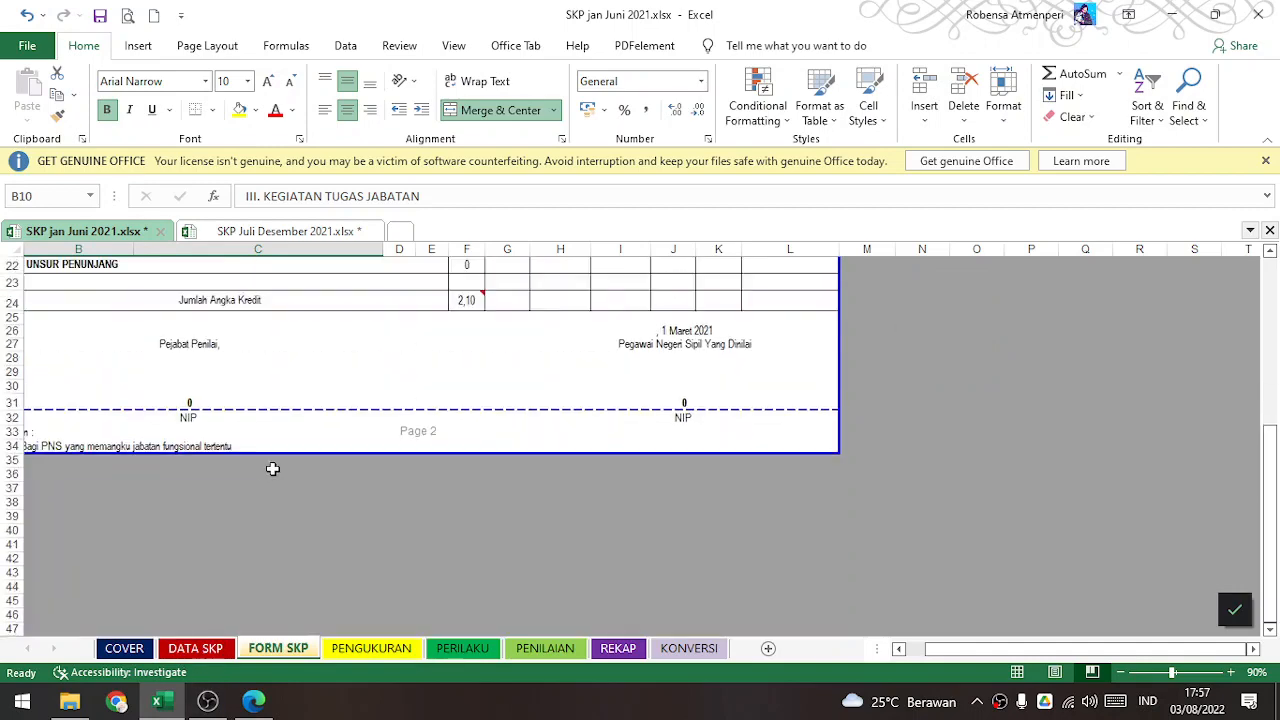
scroll(275, 465, "up", 7)
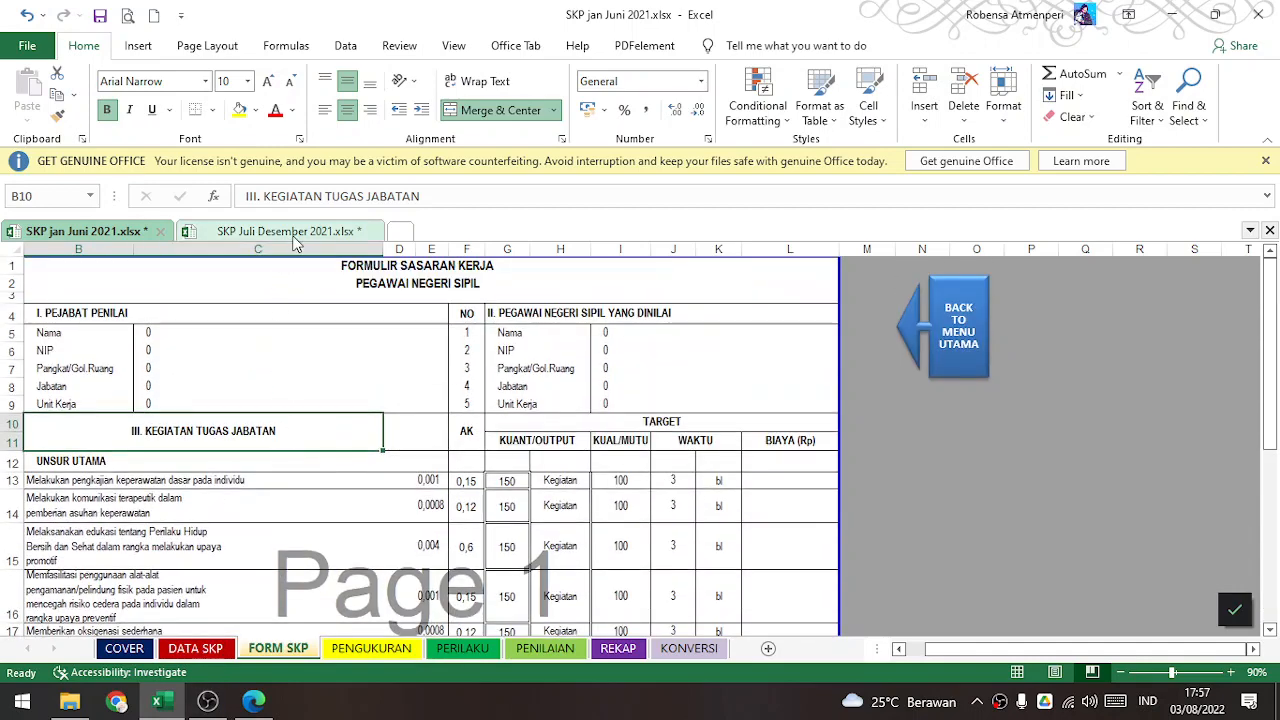
- Check the period data in the SKP Juli Desember 2021 workbook, and return to the form heading in SKP jan Juni 2021
left_click(292, 233)
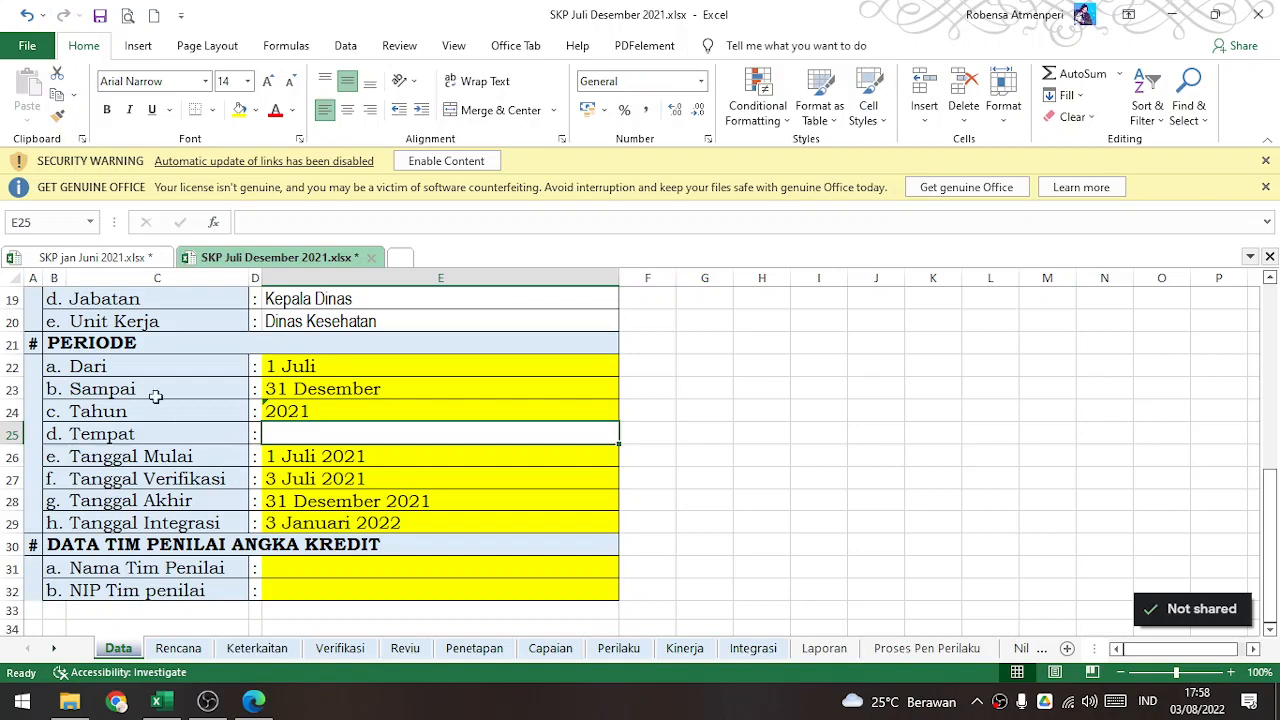
left_click(95, 257)
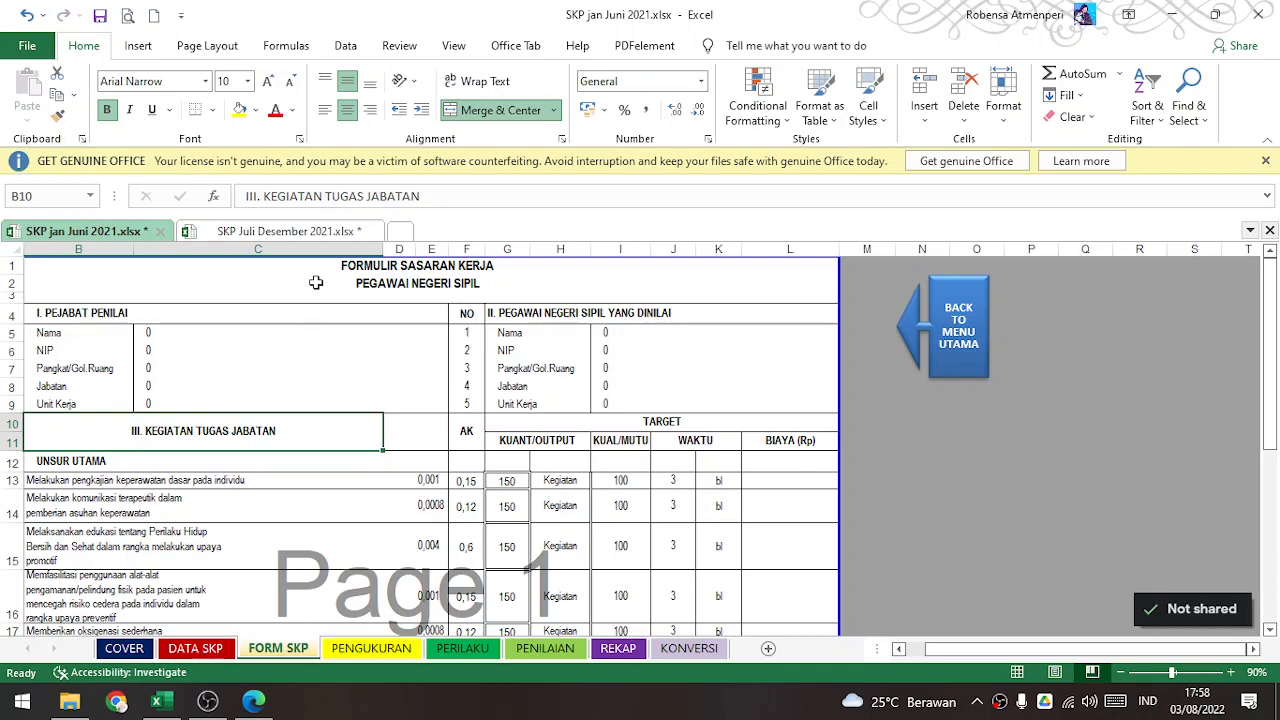
left_click_drag(321, 266, 355, 305)
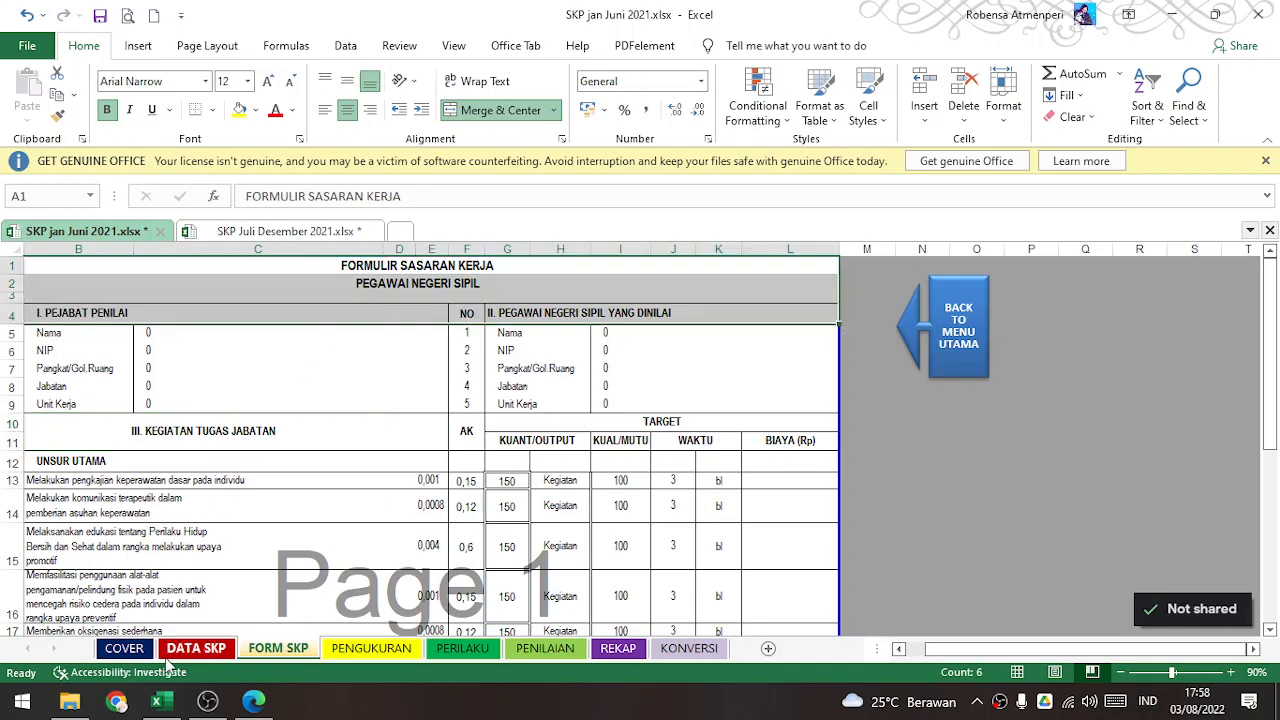
- Go through the YANG DINILAI fields on the DATA SKP sheet, from Nama to Unit Kerja
left_click(197, 648)
scroll(268, 440, "up", 5)
left_click(291, 358)
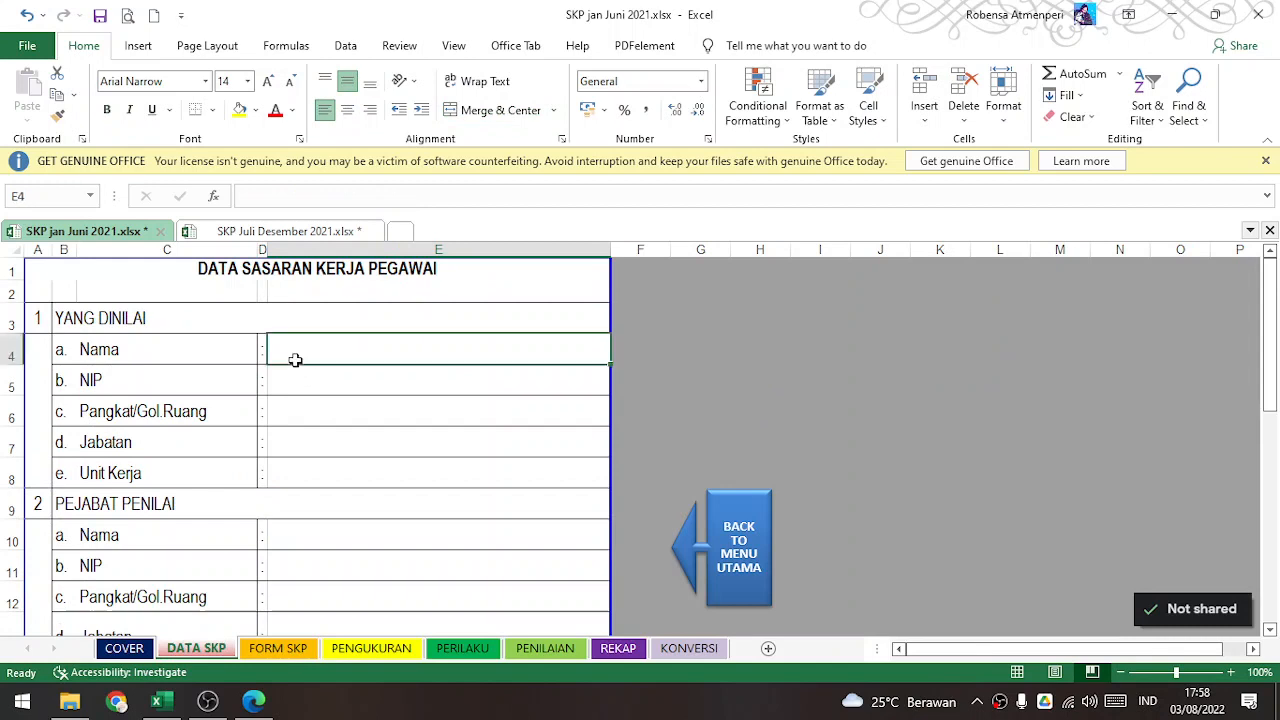
left_click(306, 382)
left_click(308, 421)
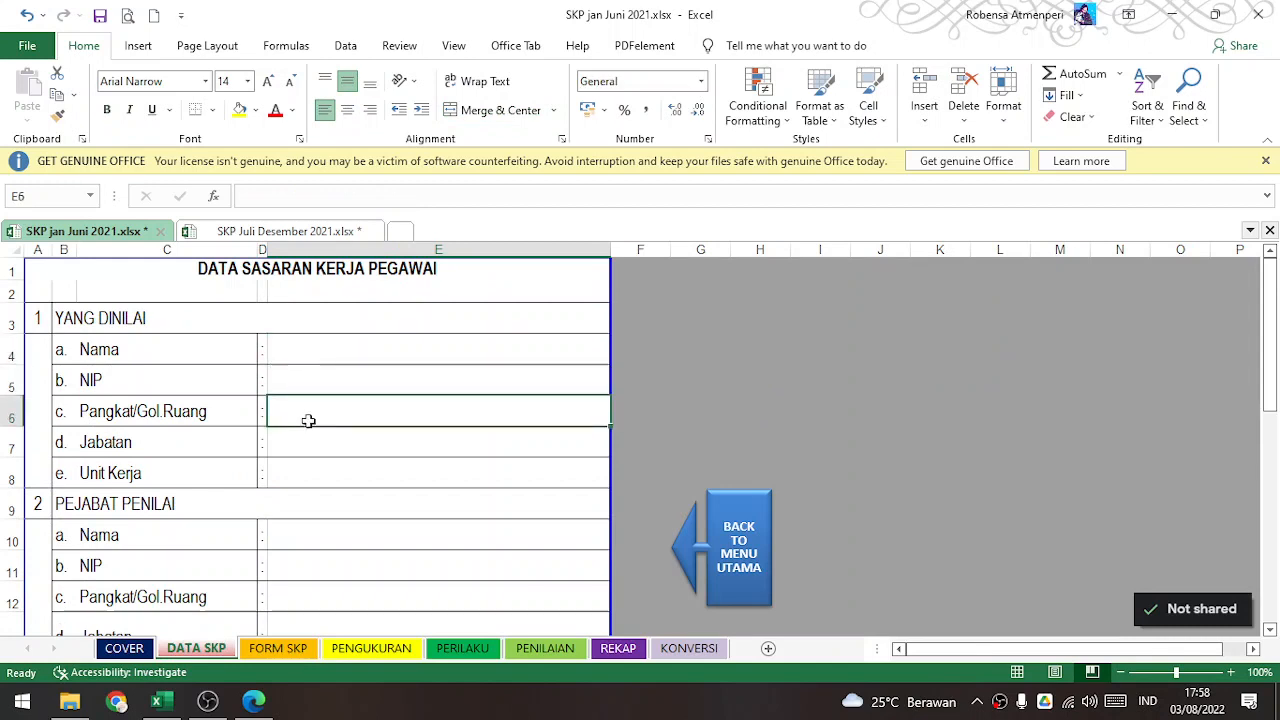
left_click(302, 440)
left_click(306, 480)
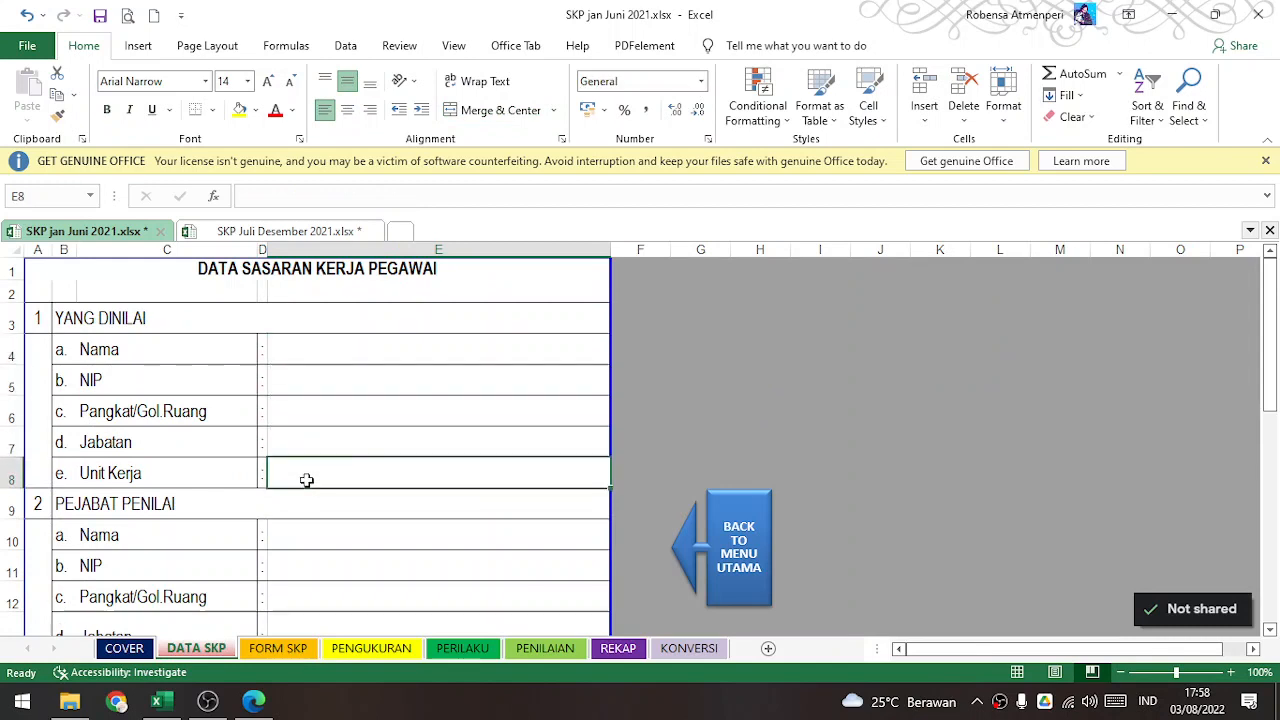
- Go through the PEJABAT PENILAI and ATASAN PEJABAT PENILAI fields on the DATA SKP sheet
scroll(306, 478, "down", 2)
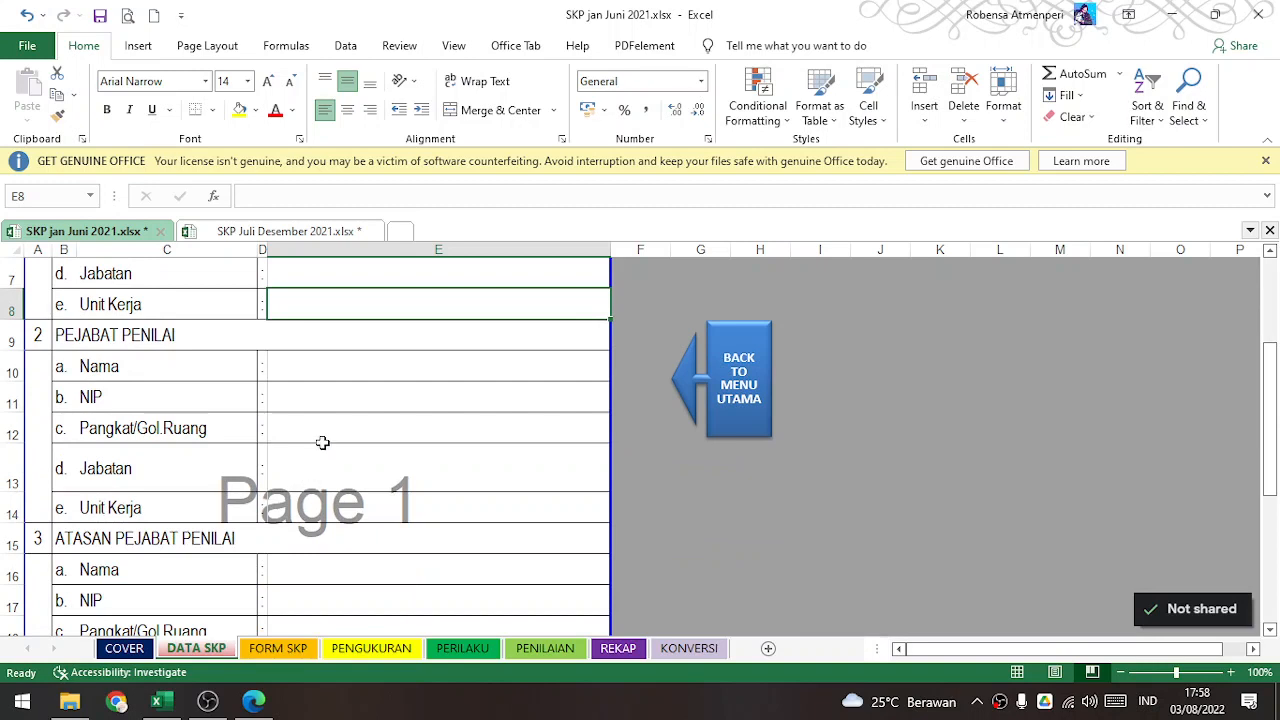
left_click(296, 368)
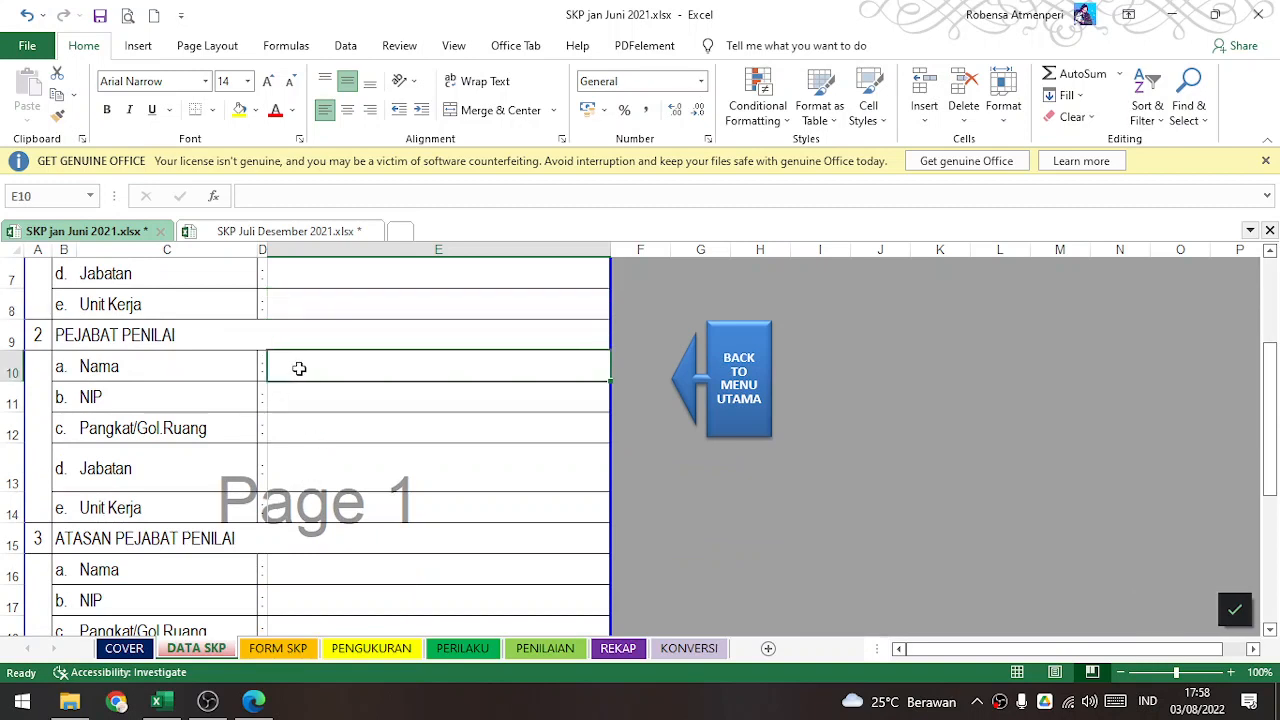
left_click(309, 409)
left_click(313, 456)
scroll(313, 456, "down", 2)
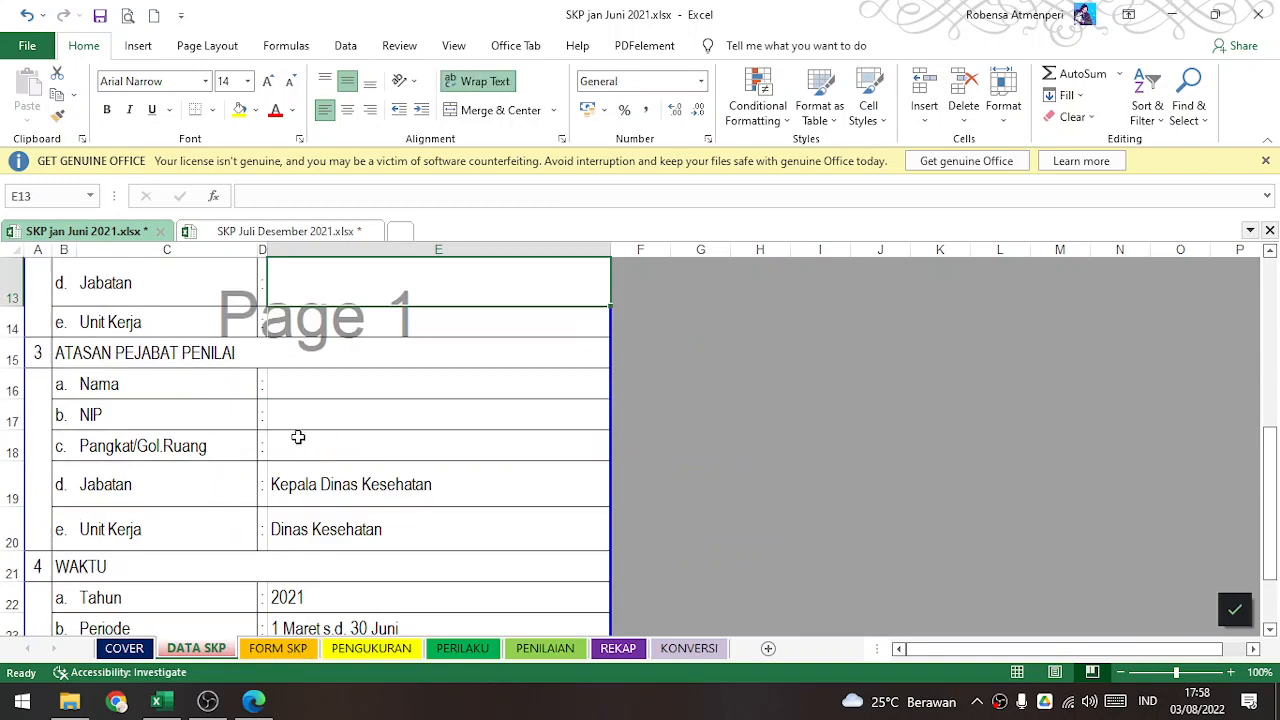
left_click_drag(315, 360, 355, 517)
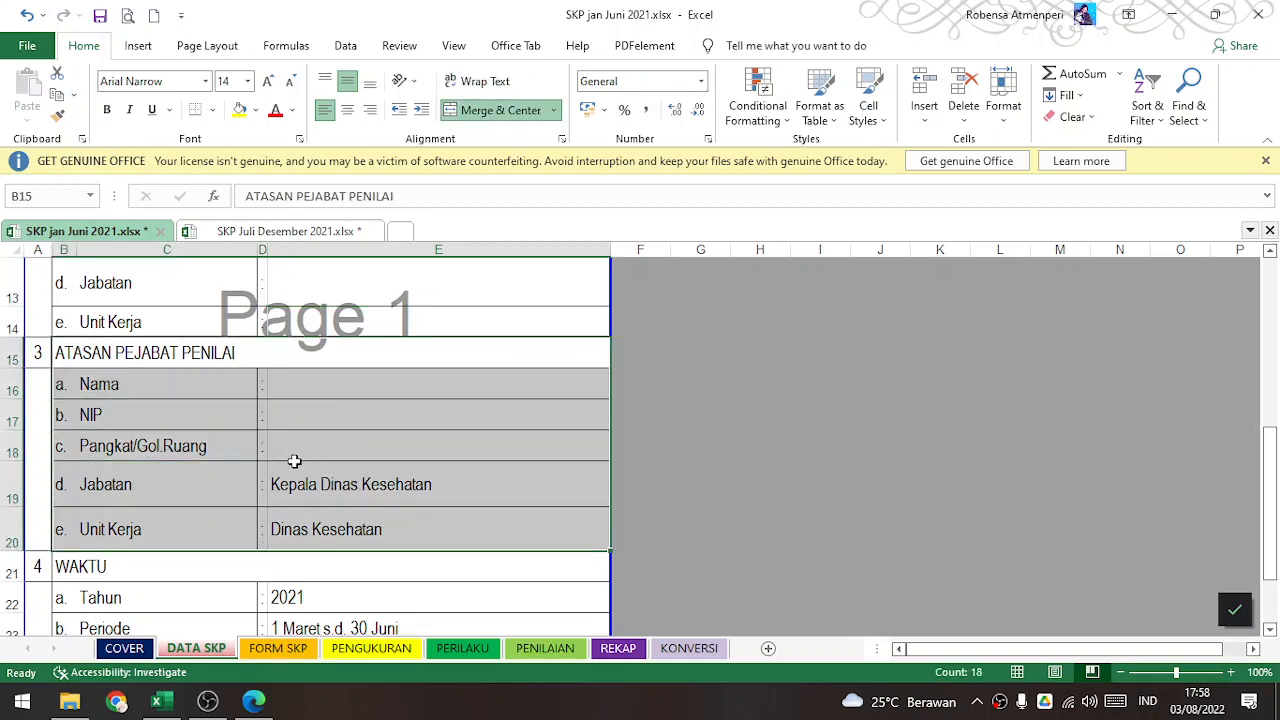
scroll(294, 459, "down", 1)
- Select the nine main activities under KEGIATAN TUGAS JABATAN on the FORM SKP sheet, rows 13 to 21
left_click(272, 652)
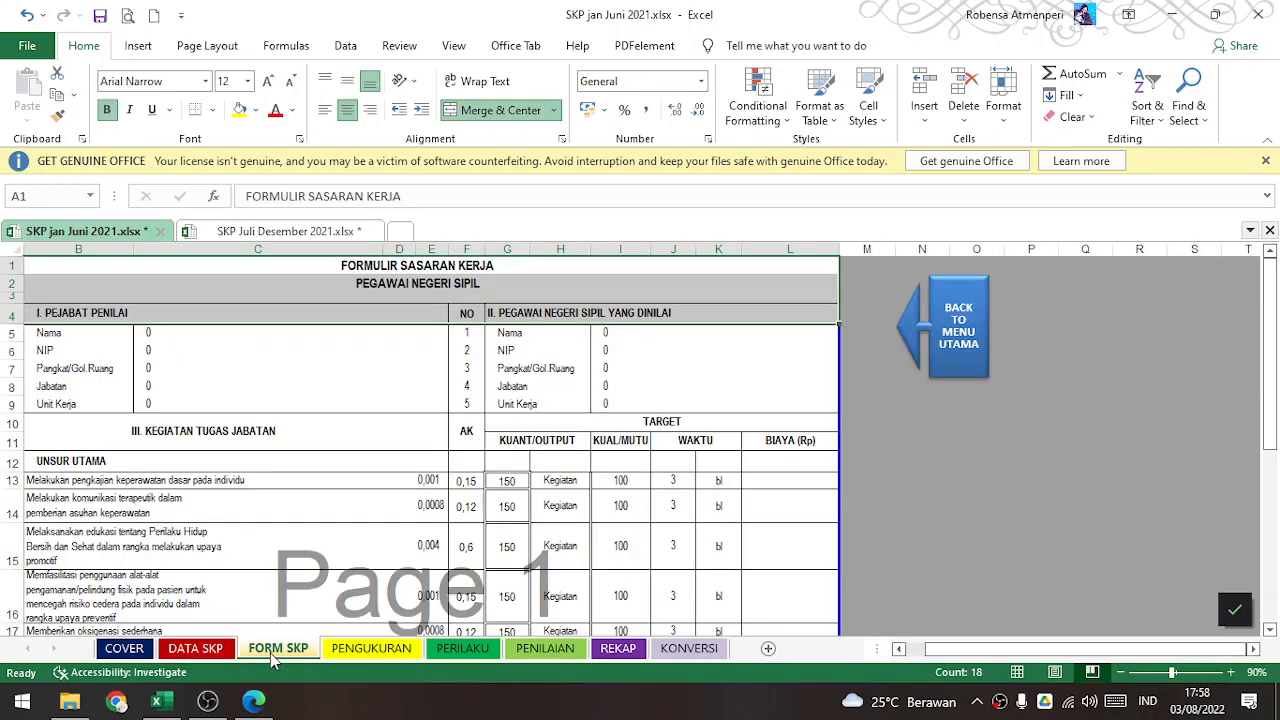
scroll(286, 560, "down", 2)
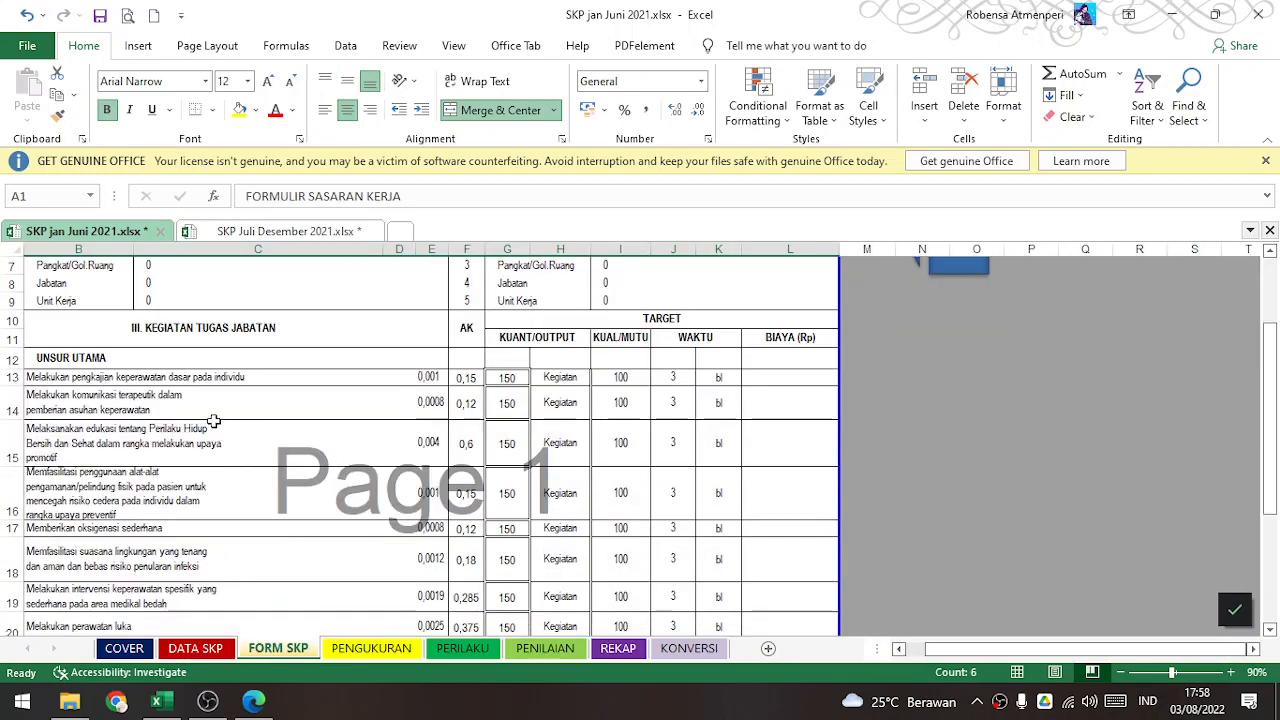
left_click(206, 333)
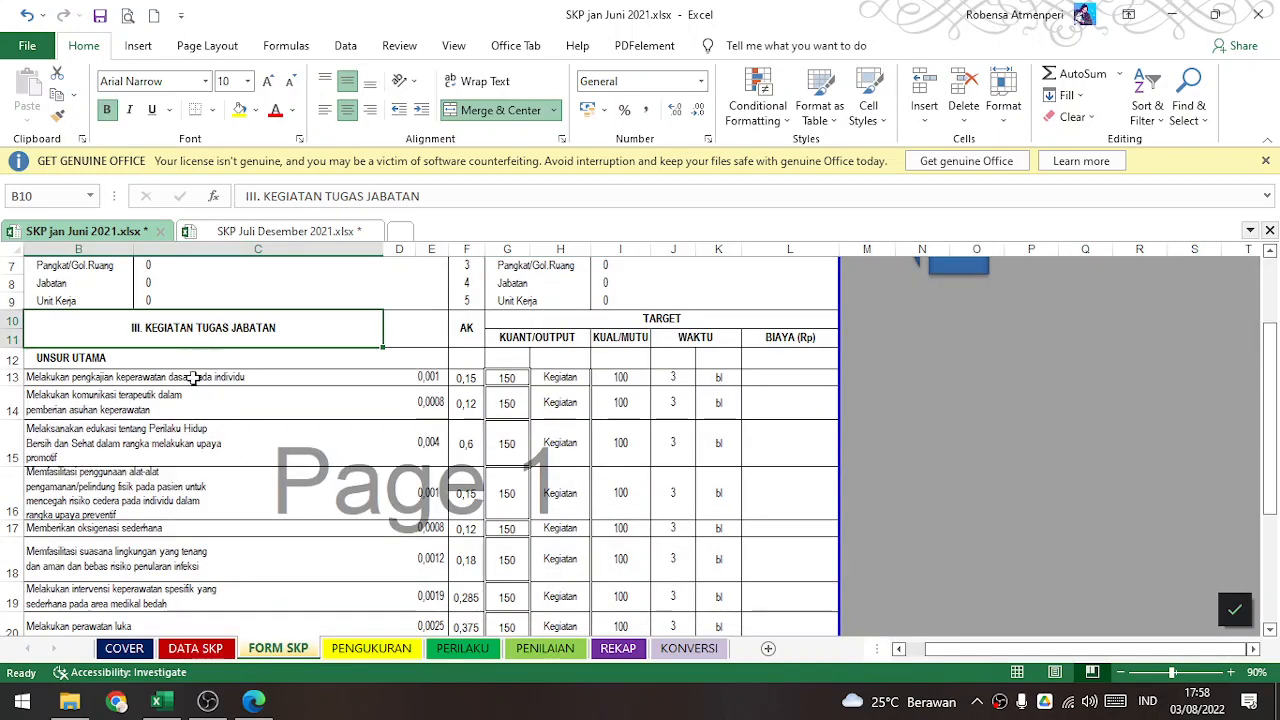
left_click_drag(190, 377, 160, 592)
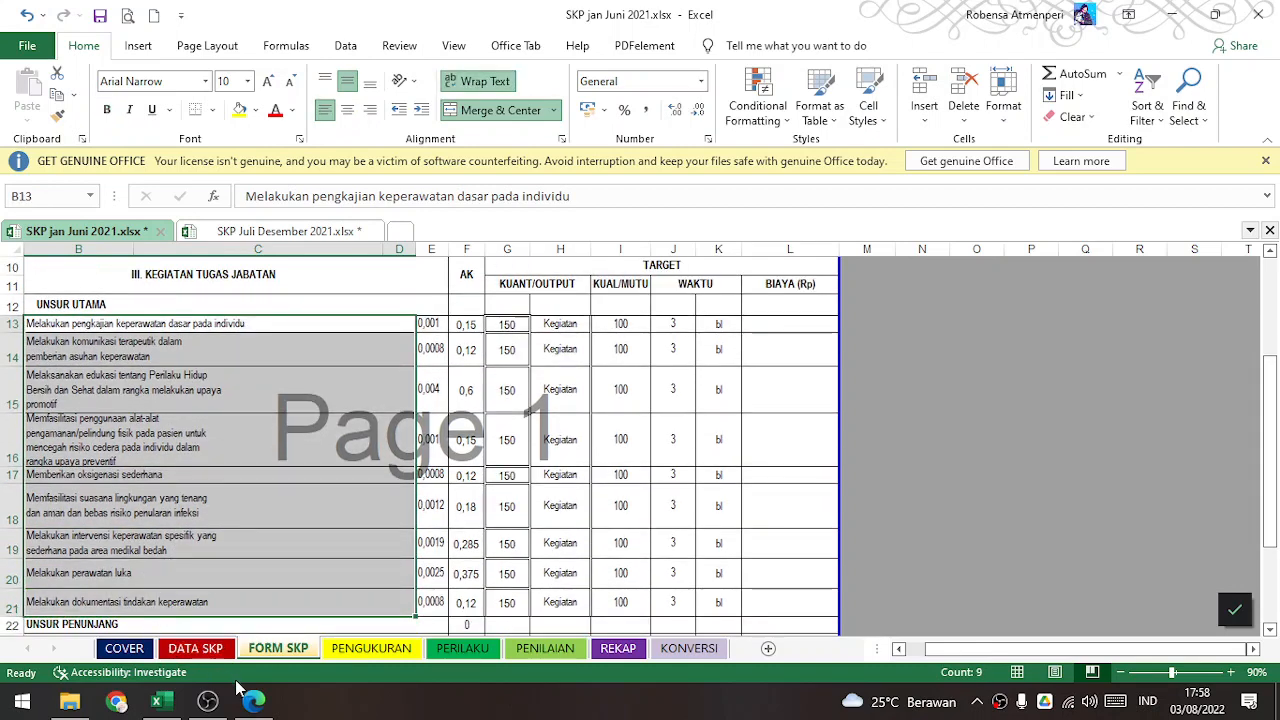
- Switch to PERAWAT_35-2019.pdf in Edge and examine the regulation number and activity table of Lampiran I on page 74
mouse_move(253, 701)
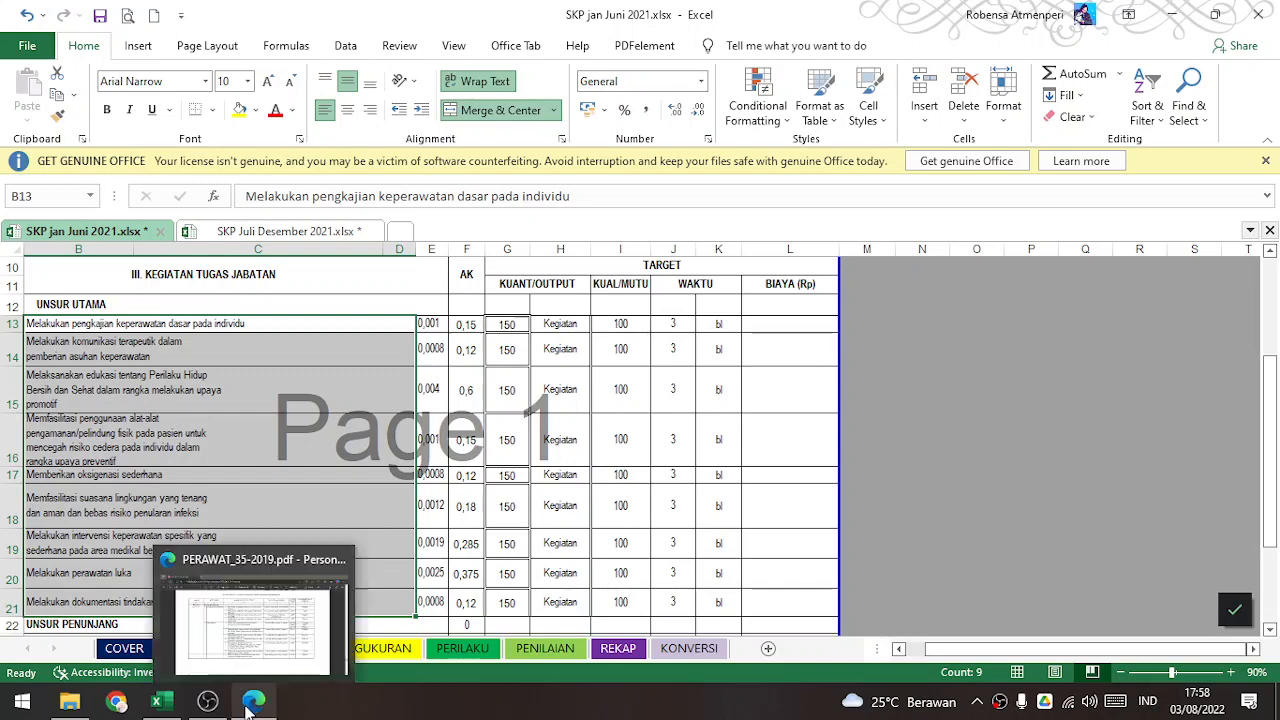
left_click(262, 605)
scroll(702, 264, "up", 3)
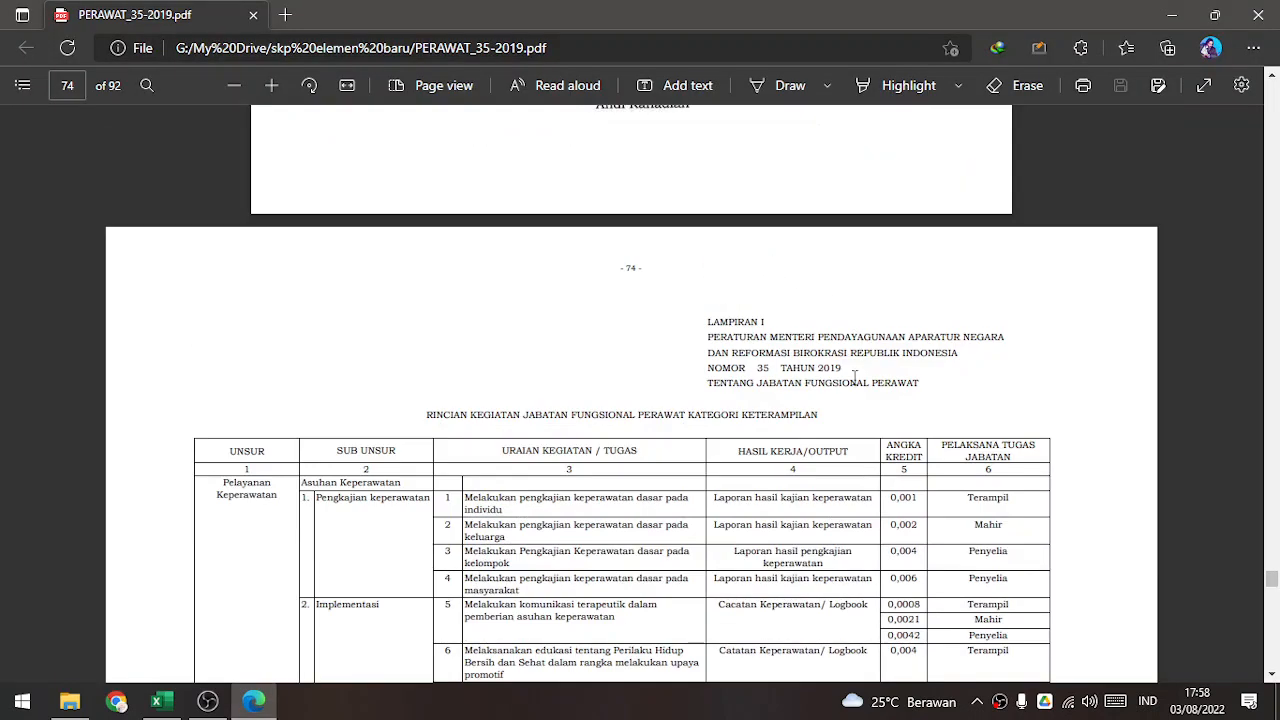
left_click_drag(760, 368, 842, 370)
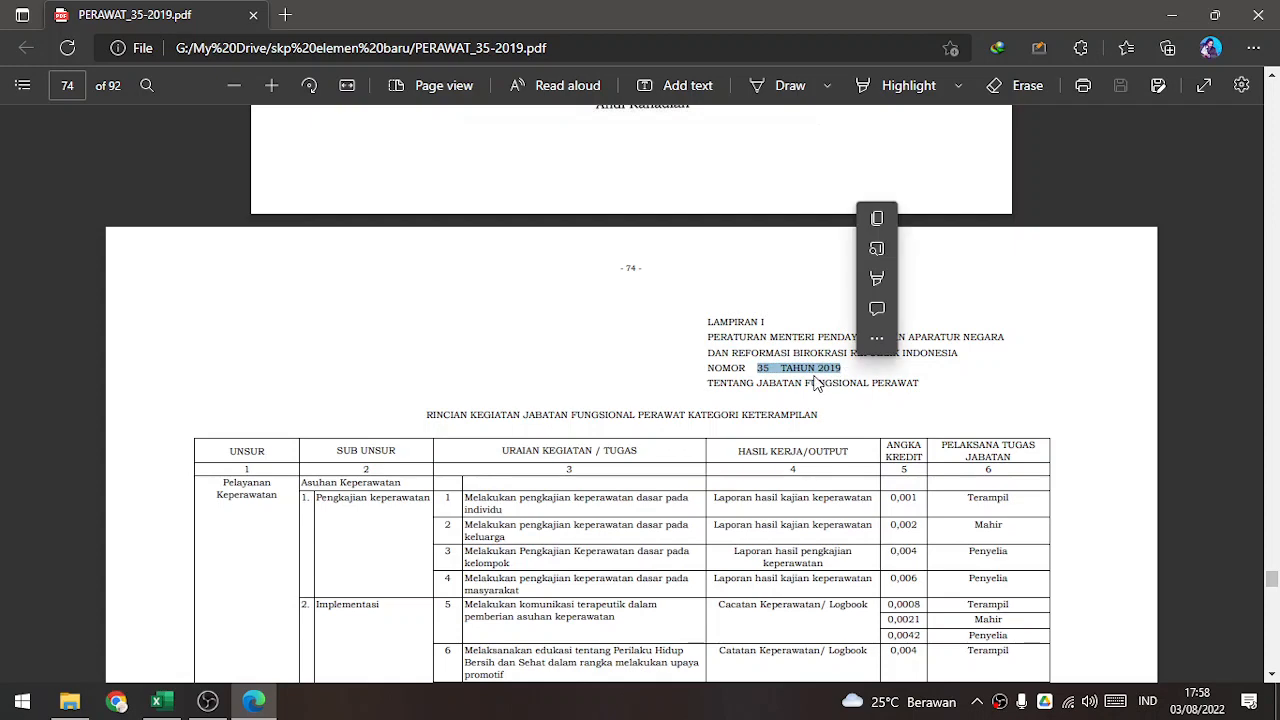
left_click(731, 399)
scroll(512, 442, "down", 4)
scroll(484, 297, "up", 2)
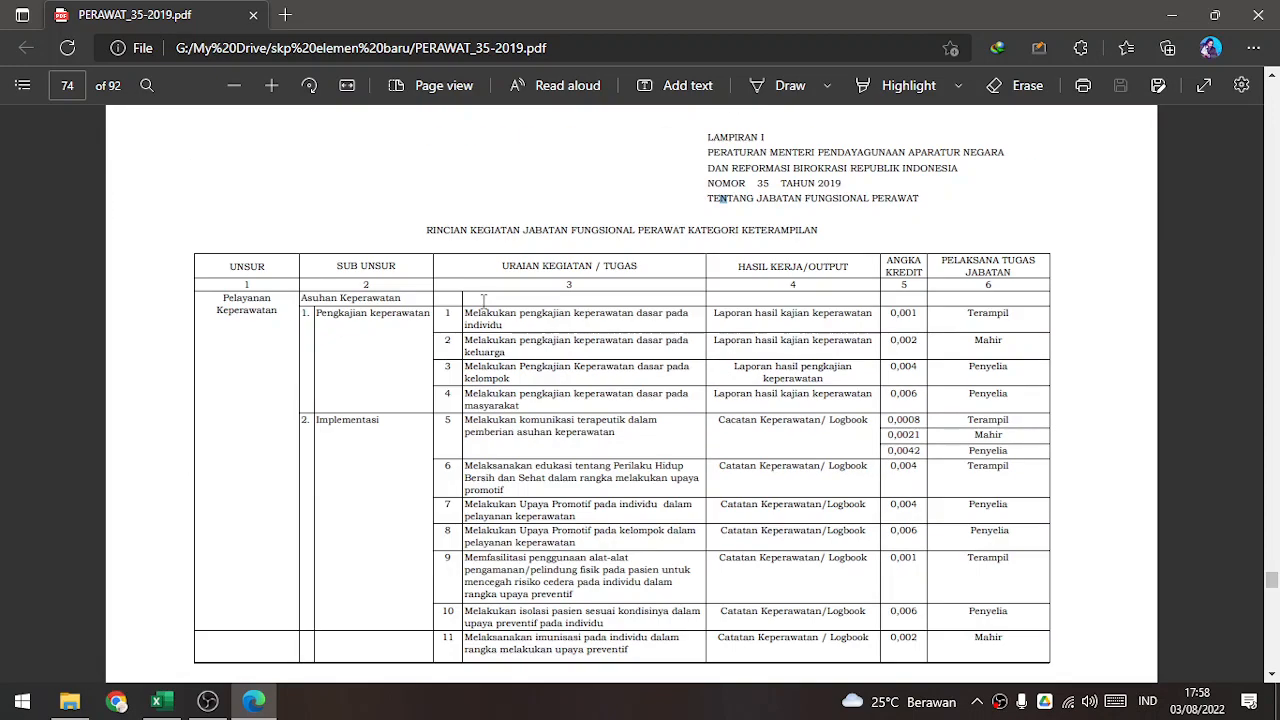
- Examine the table's activity descriptions, credit scores and executor levels, focusing on the first Terampil activity
left_click(628, 478)
left_click_drag(468, 316, 571, 517)
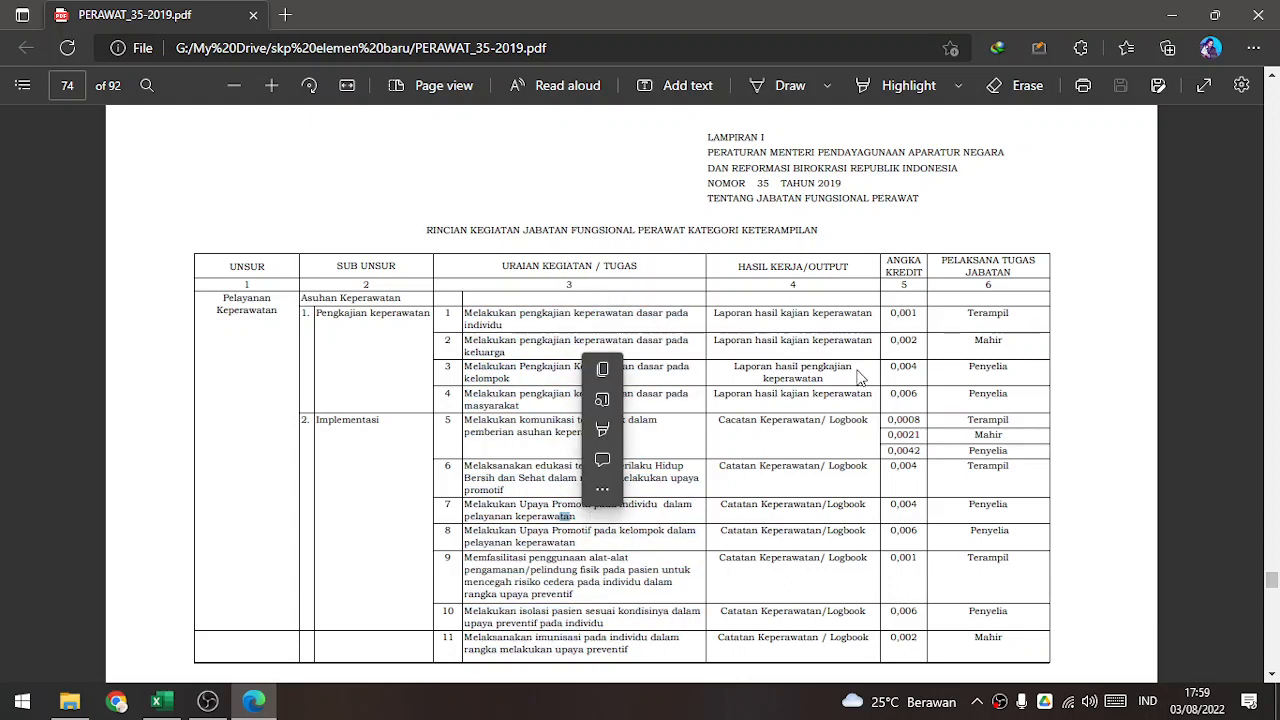
left_click_drag(889, 312, 921, 319)
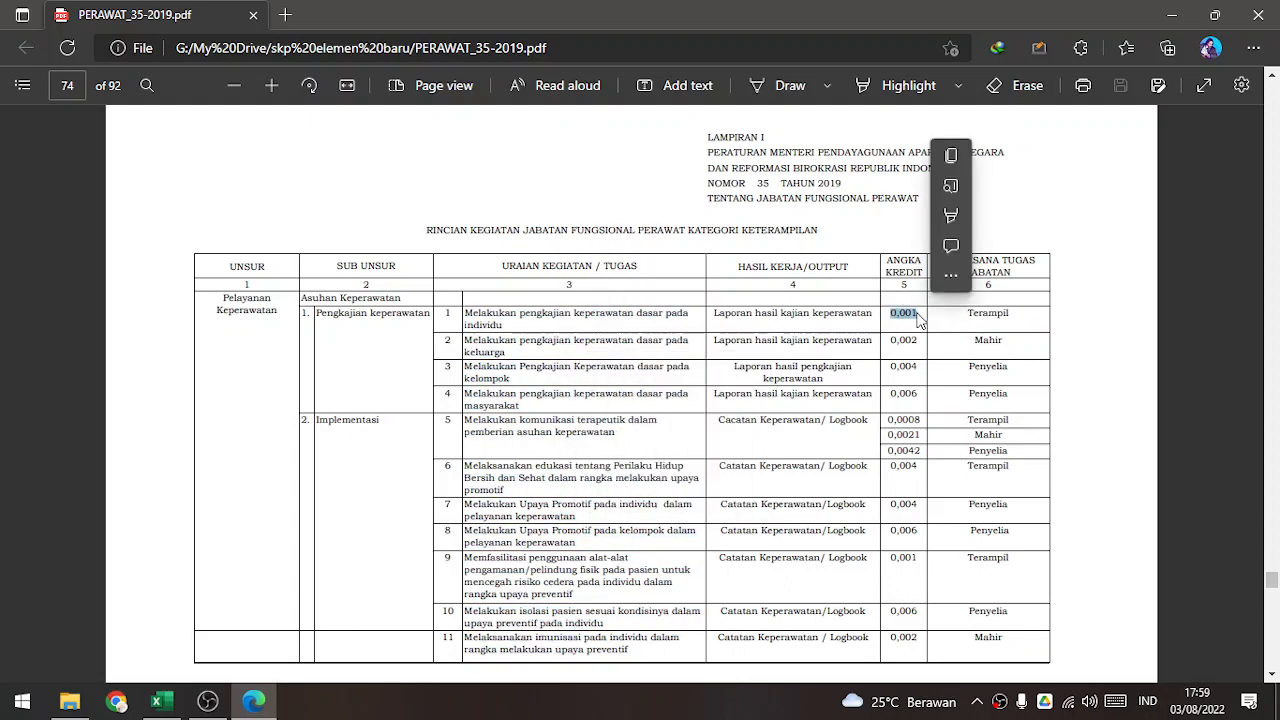
left_click(921, 319)
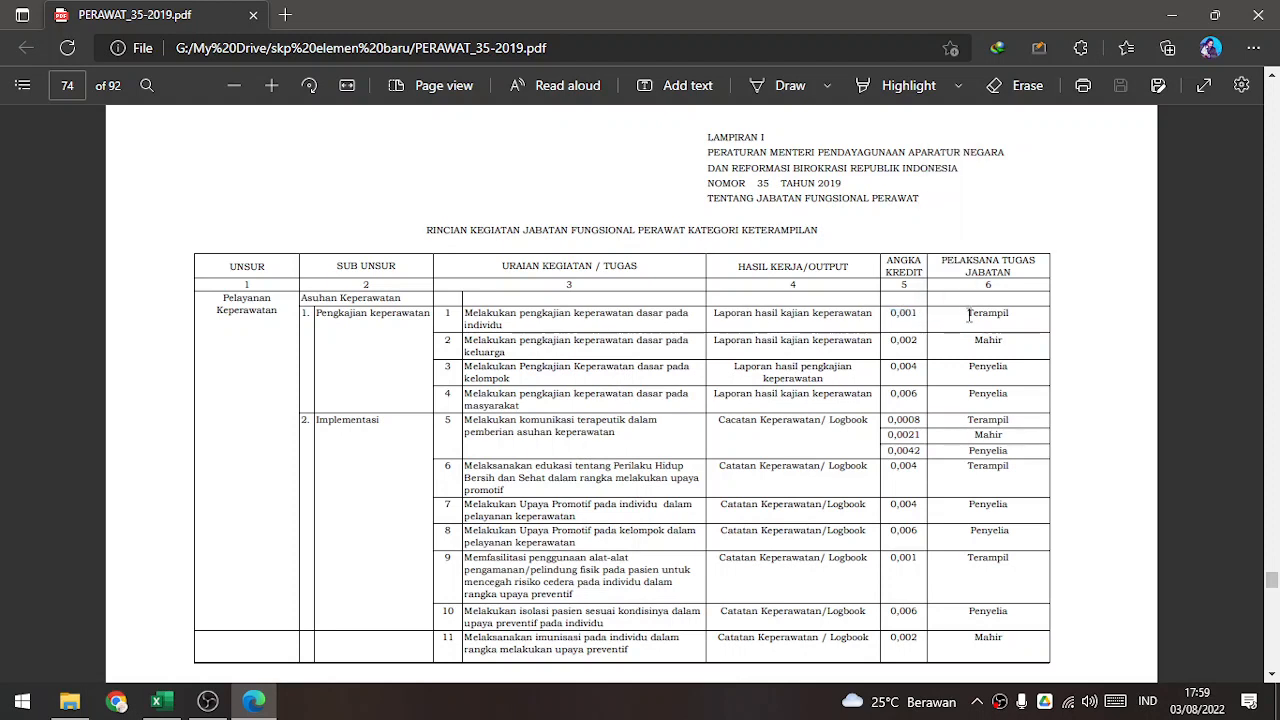
left_click_drag(971, 314, 1017, 366)
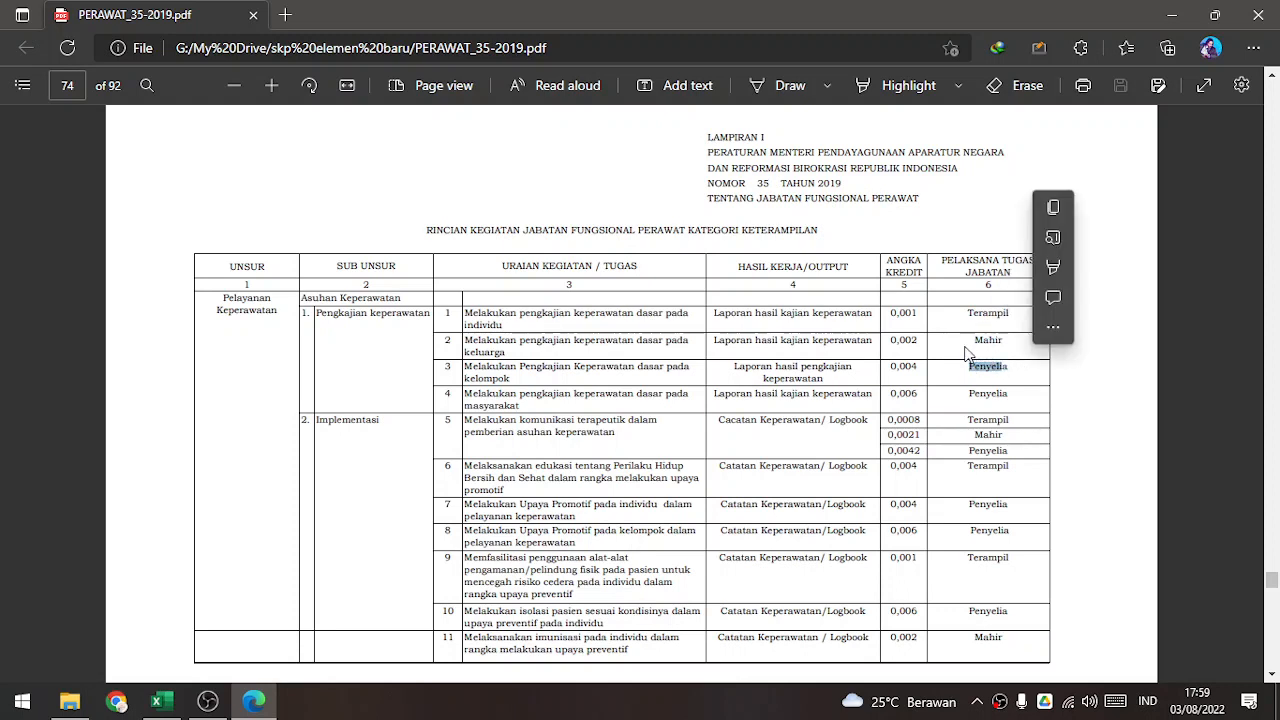
double_click(985, 314)
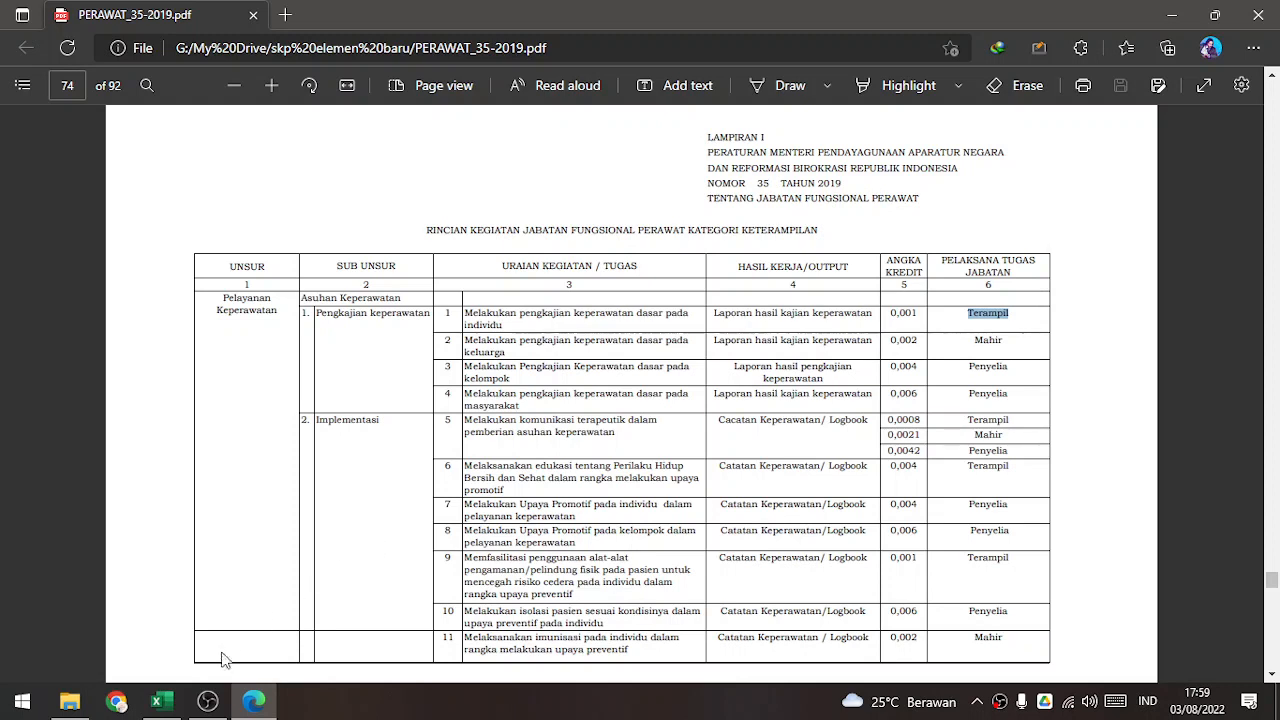
left_click_drag(466, 317, 499, 327)
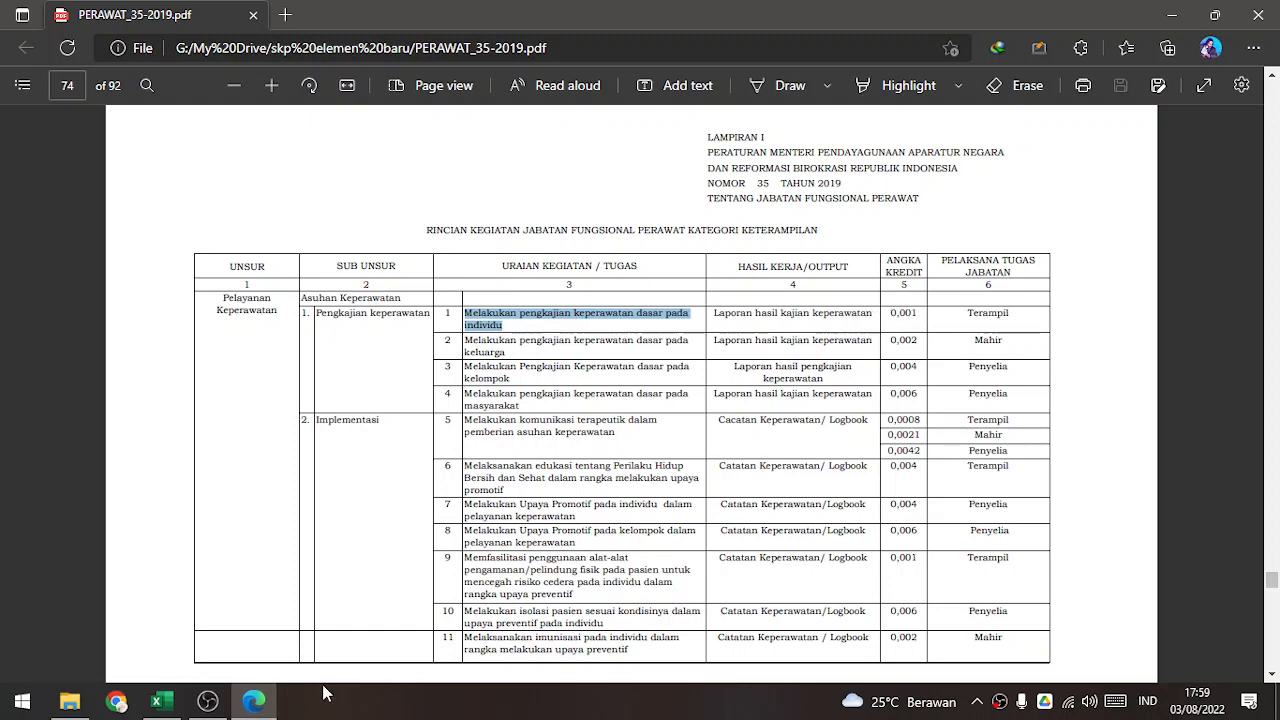
- Switch back to Excel and examine the activities with their credit values and the quantity, quality and time targets on FORM SKP
left_click(156, 701)
left_click_drag(349, 323, 258, 605)
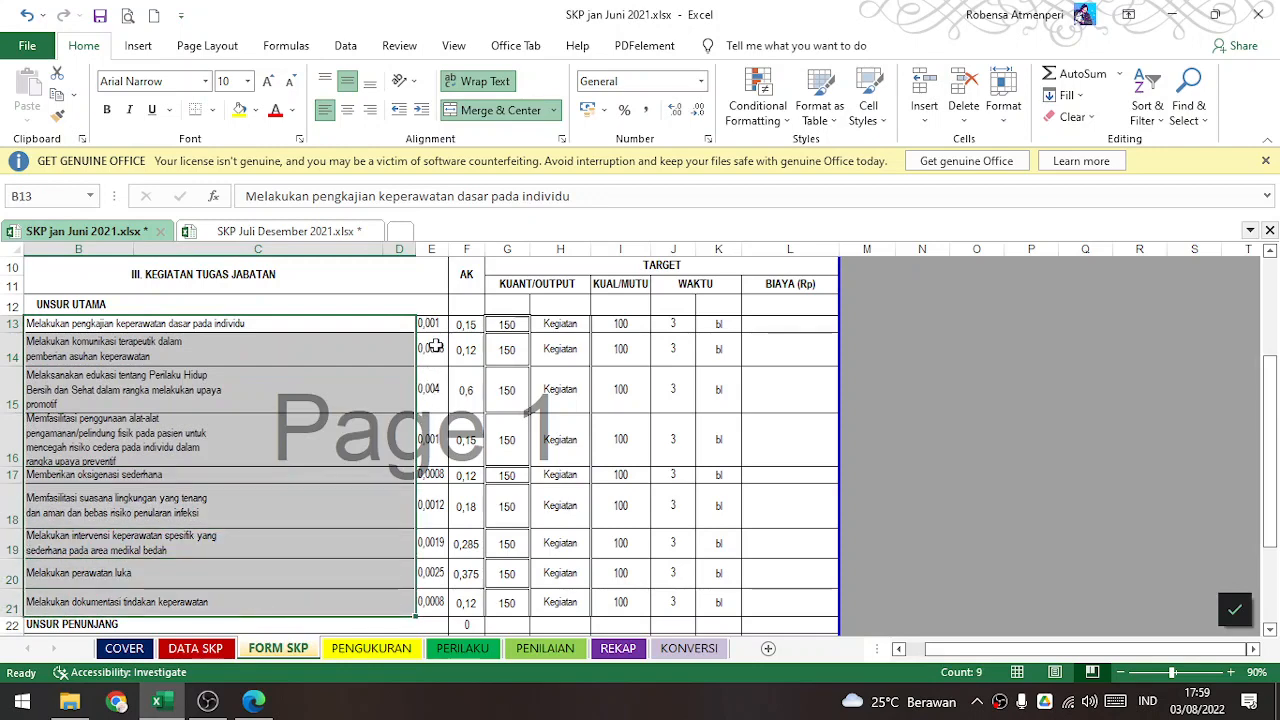
left_click_drag(436, 345, 434, 474)
left_click(510, 328)
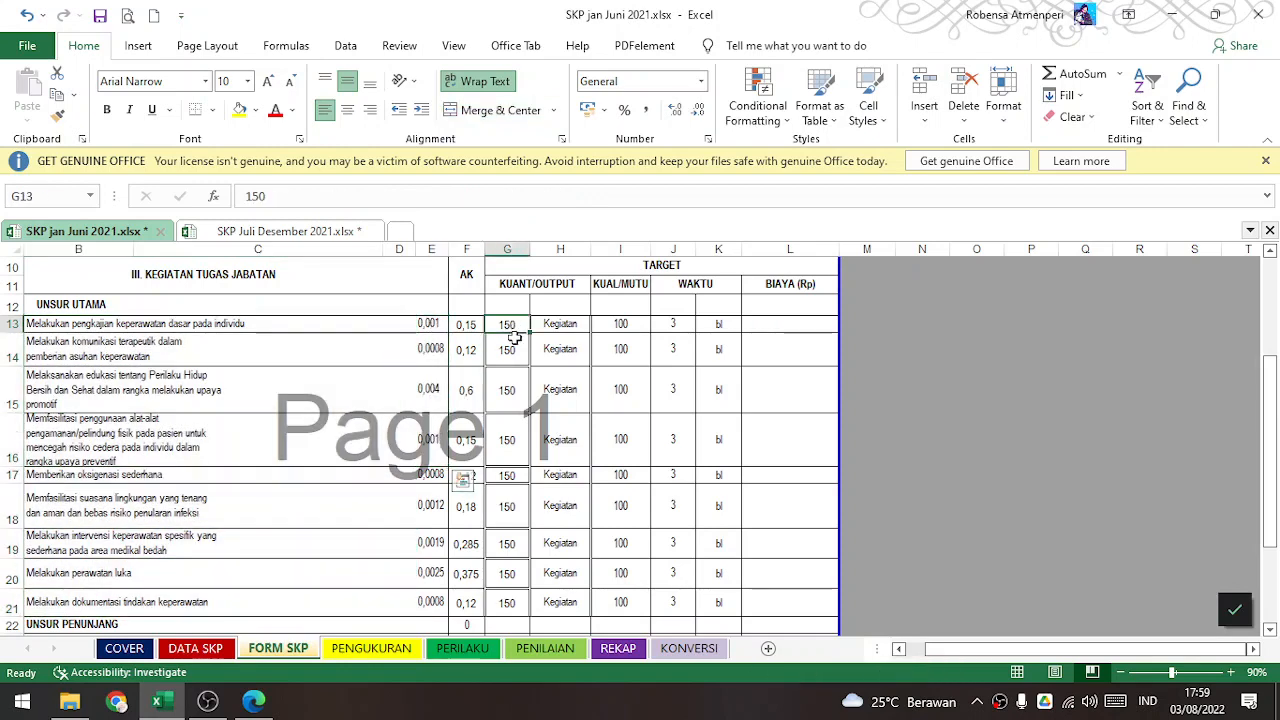
left_click_drag(513, 338, 510, 595)
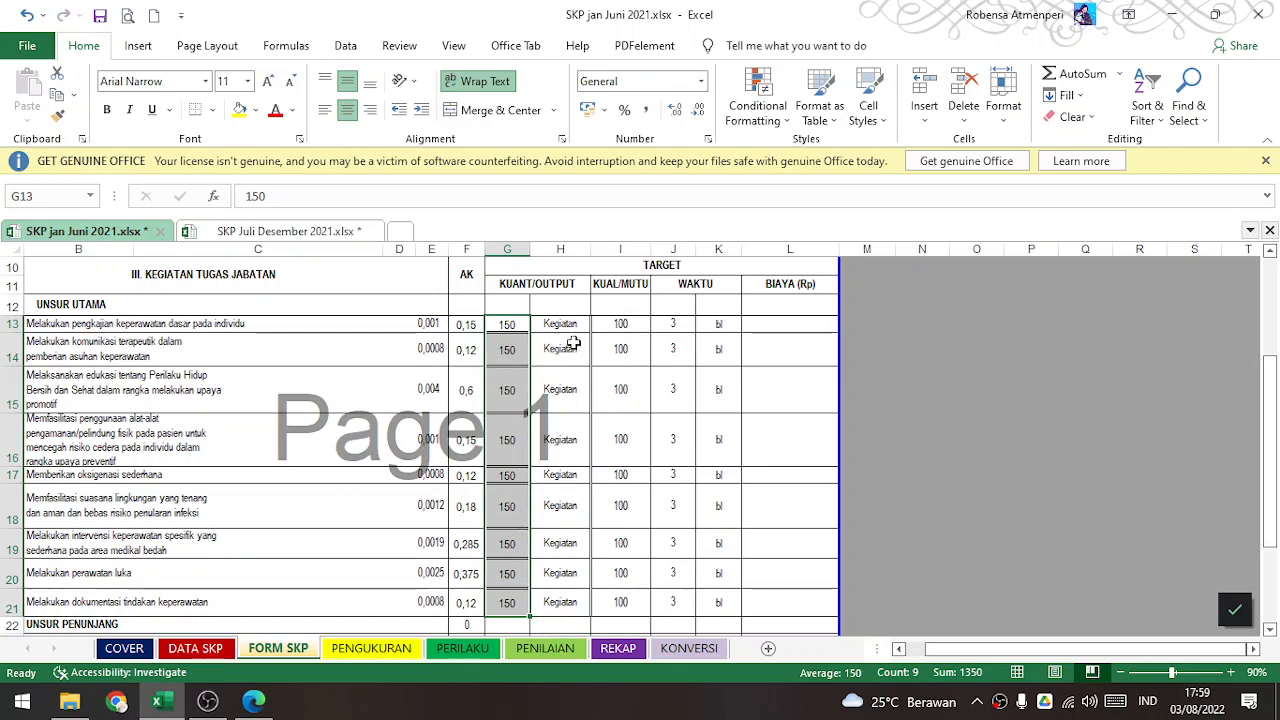
scroll(617, 325, "up", 1)
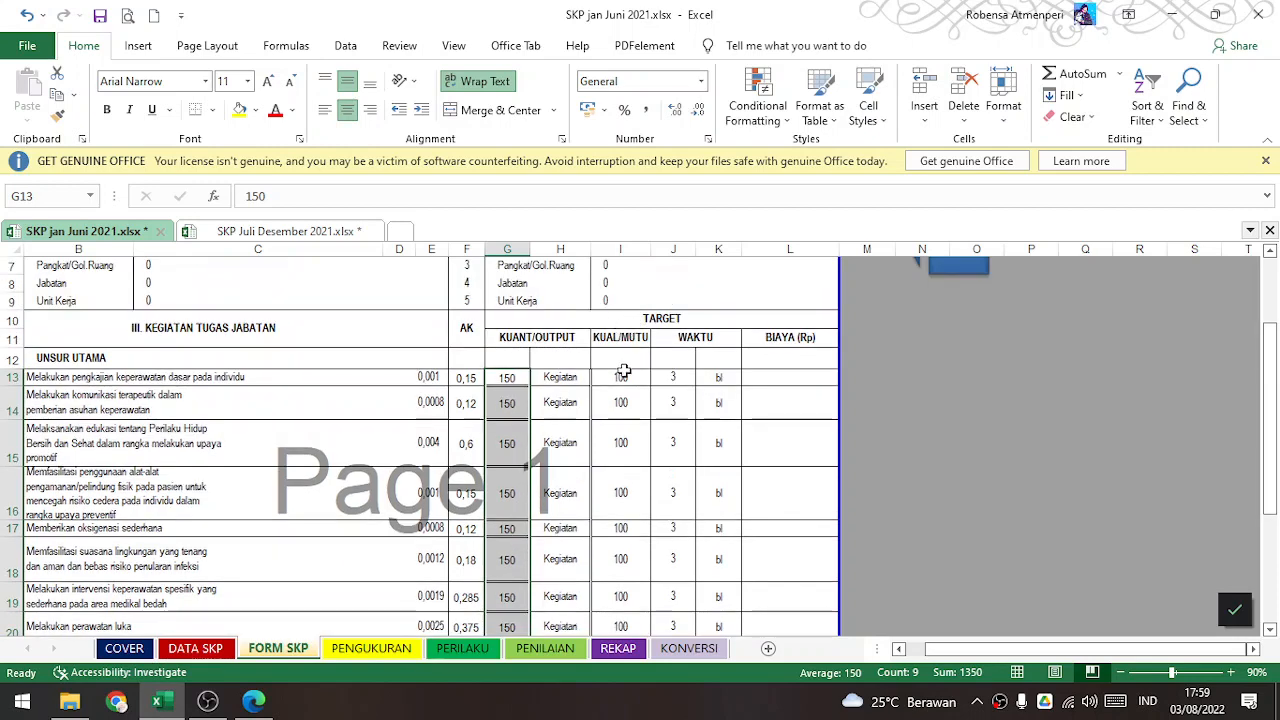
left_click_drag(624, 374, 624, 458)
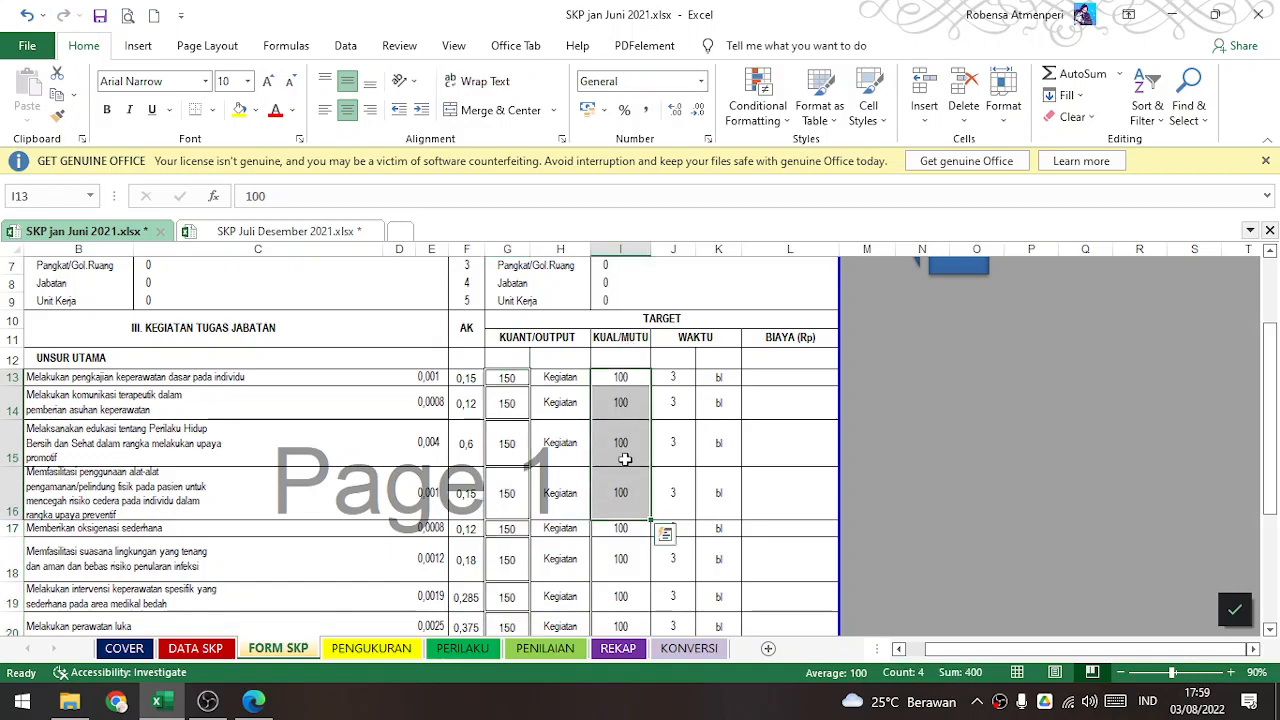
left_click_drag(666, 374, 670, 430)
left_click(671, 394)
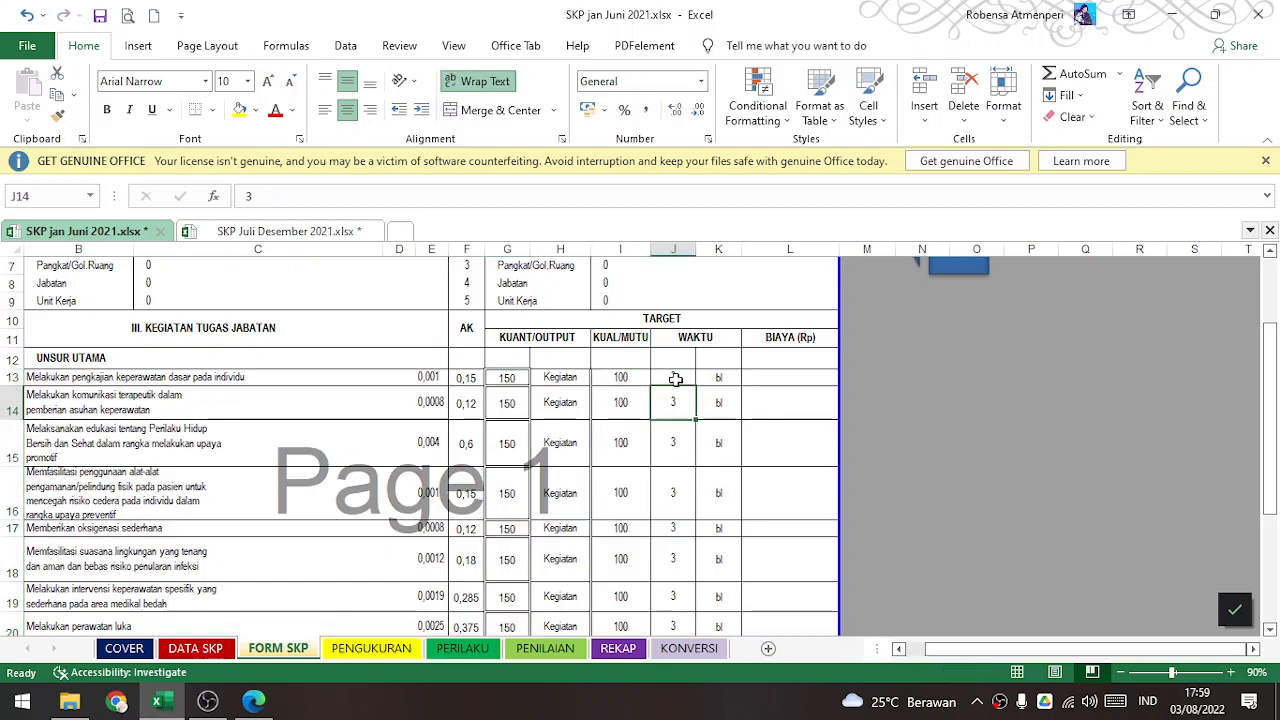
- Set the WAKTU target to 6 months for all nine main activities on FORM SKP, rows 13 to 21
left_click(676, 379)
type("6")
key("Return")
left_click(673, 378)
key("ctrl+c")
left_click(674, 403)
scroll(665, 435, "down", 1)
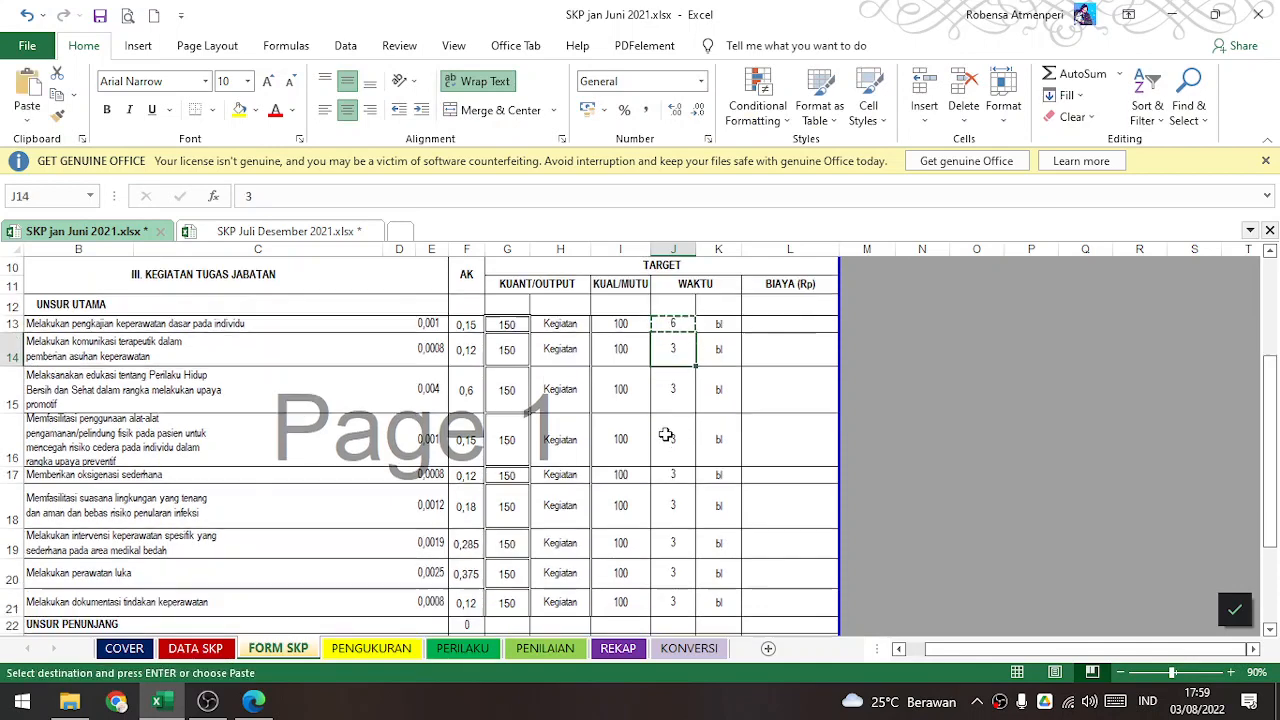
scroll(666, 435, "down", 2)
left_click(666, 443, "shift")
key("ctrl+v")
scroll(667, 456, "up", 4)
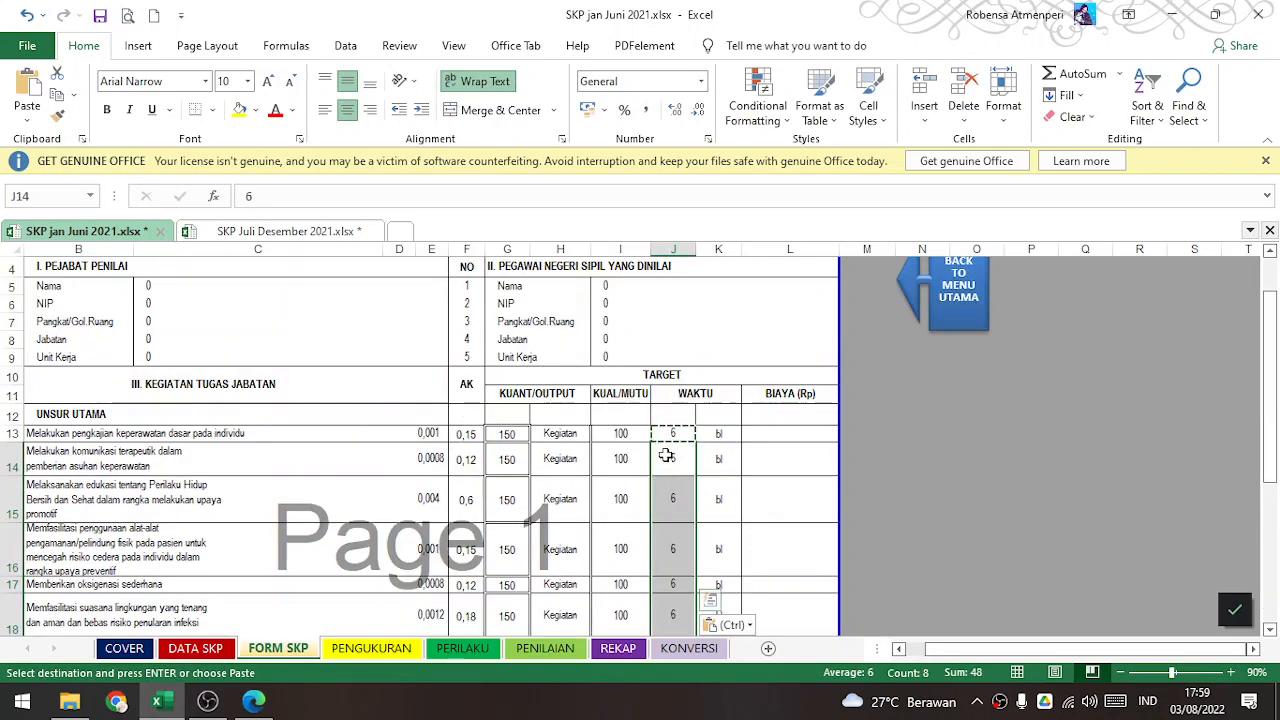
- Open the PENGUKURAN sheet and examine its TARGET and REALISASI columns, the signing date and the first realised quantity
left_click(364, 648)
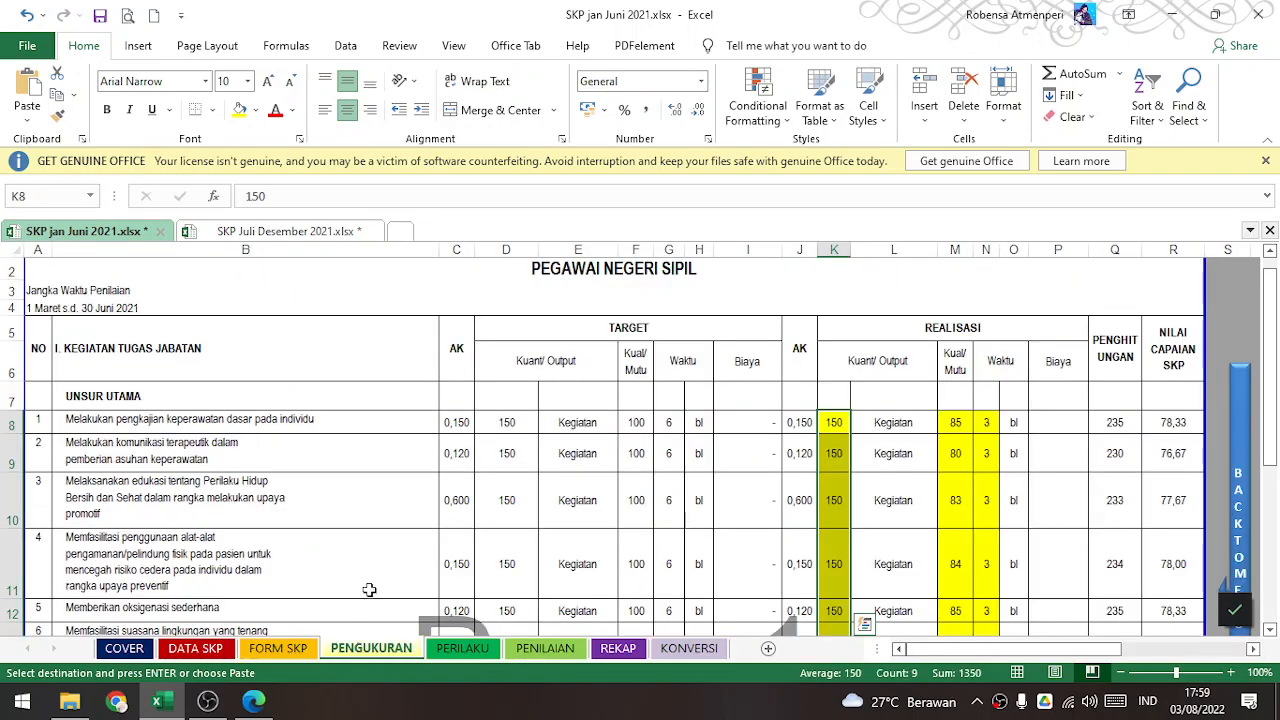
scroll(345, 514, "down", 2)
scroll(334, 514, "up", 3)
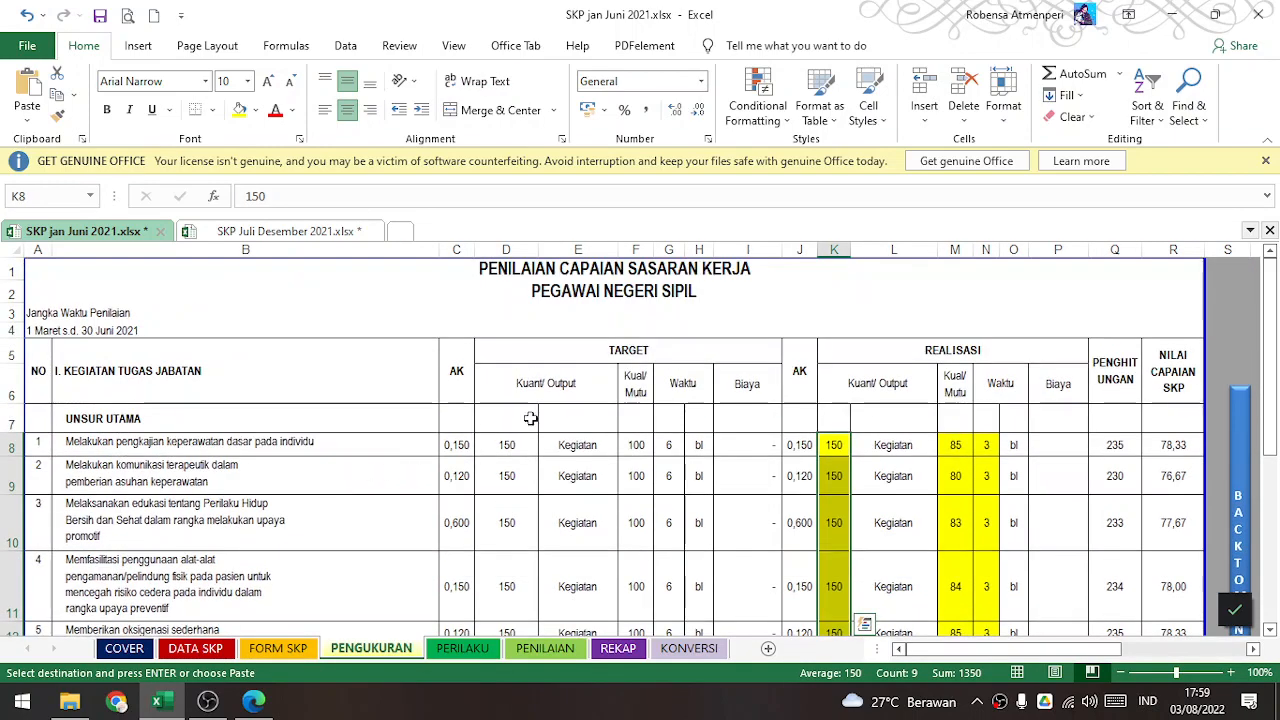
left_click(611, 358)
left_click(950, 346)
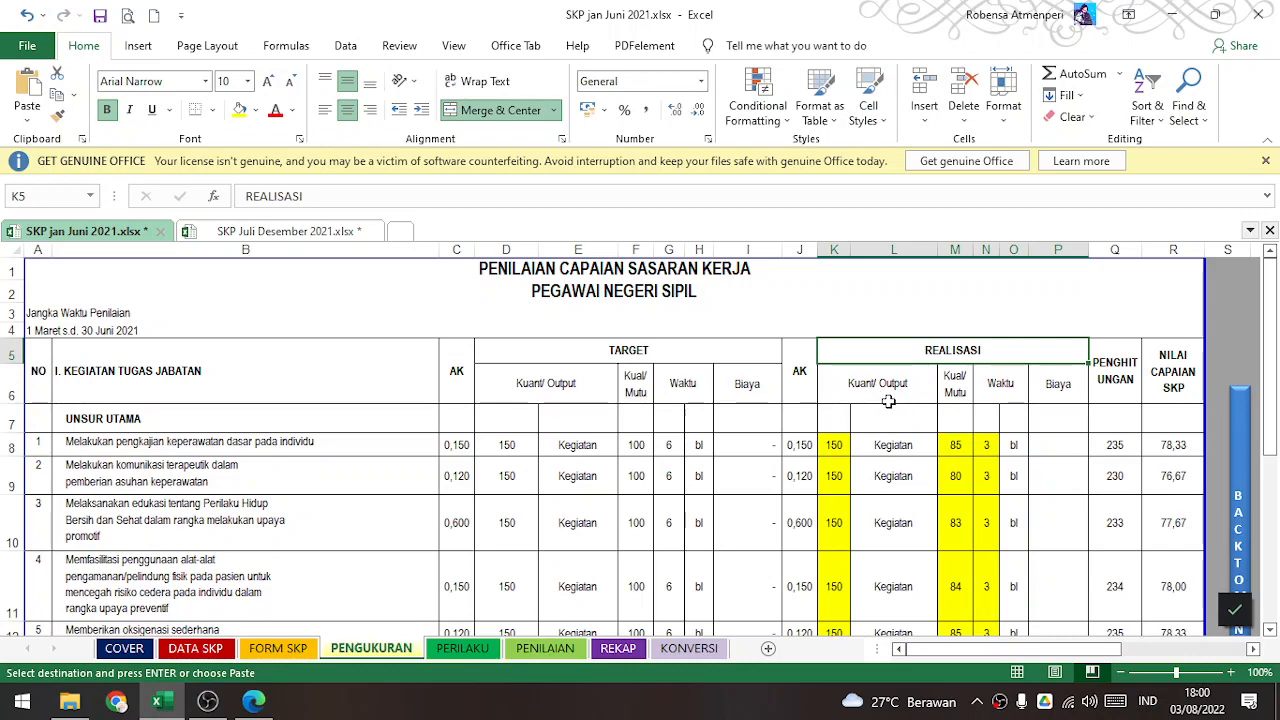
scroll(888, 401, "down", 5)
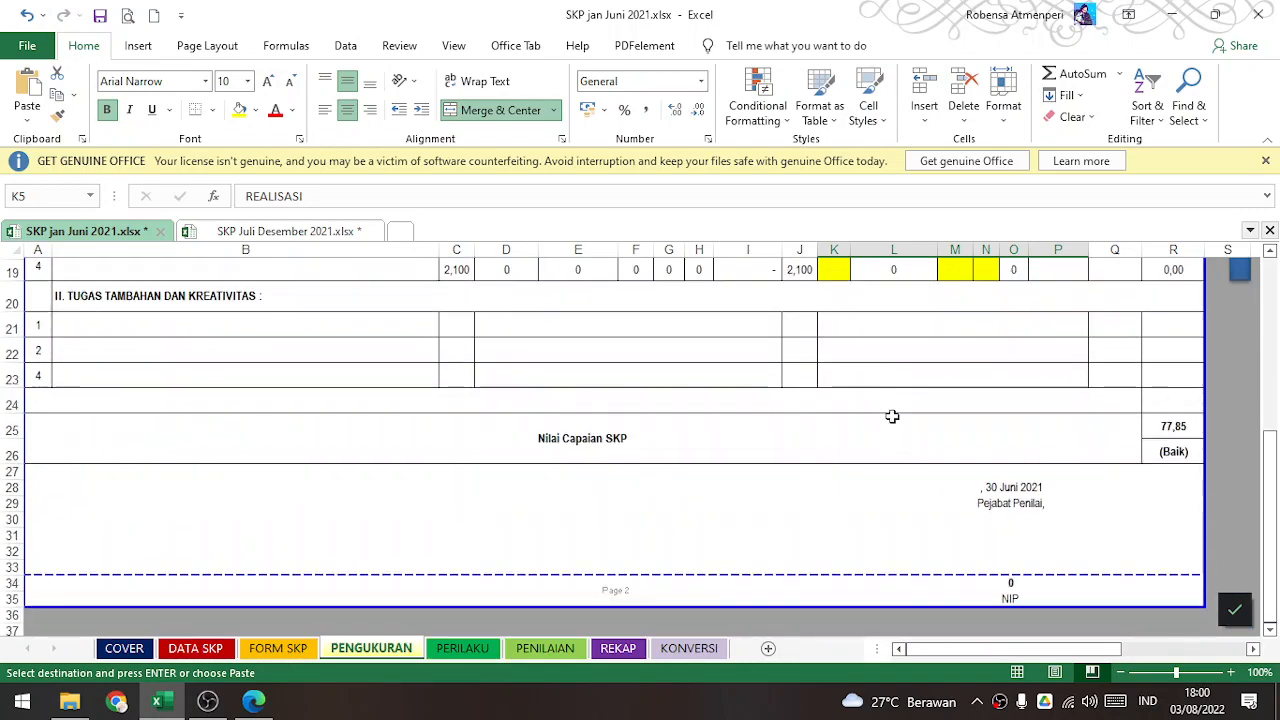
left_click(1014, 487)
scroll(906, 455, "up", 4)
scroll(905, 444, "up", 1)
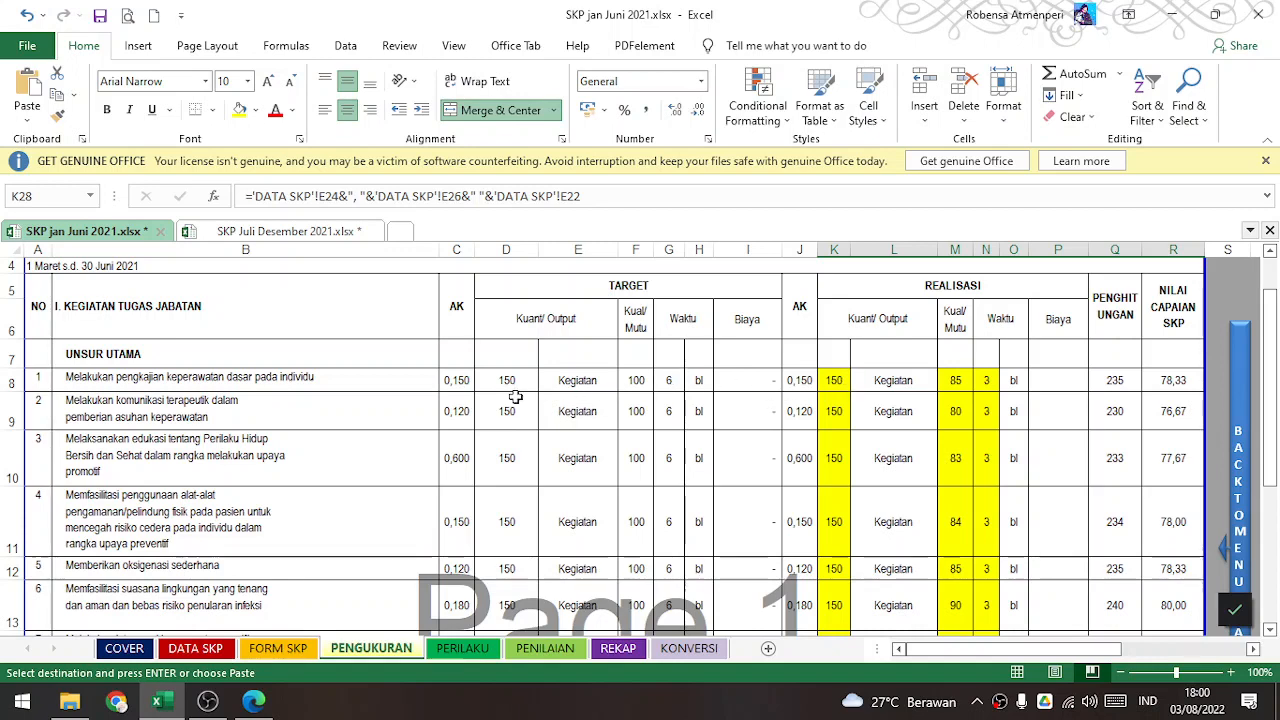
left_click(892, 288)
left_click(837, 377)
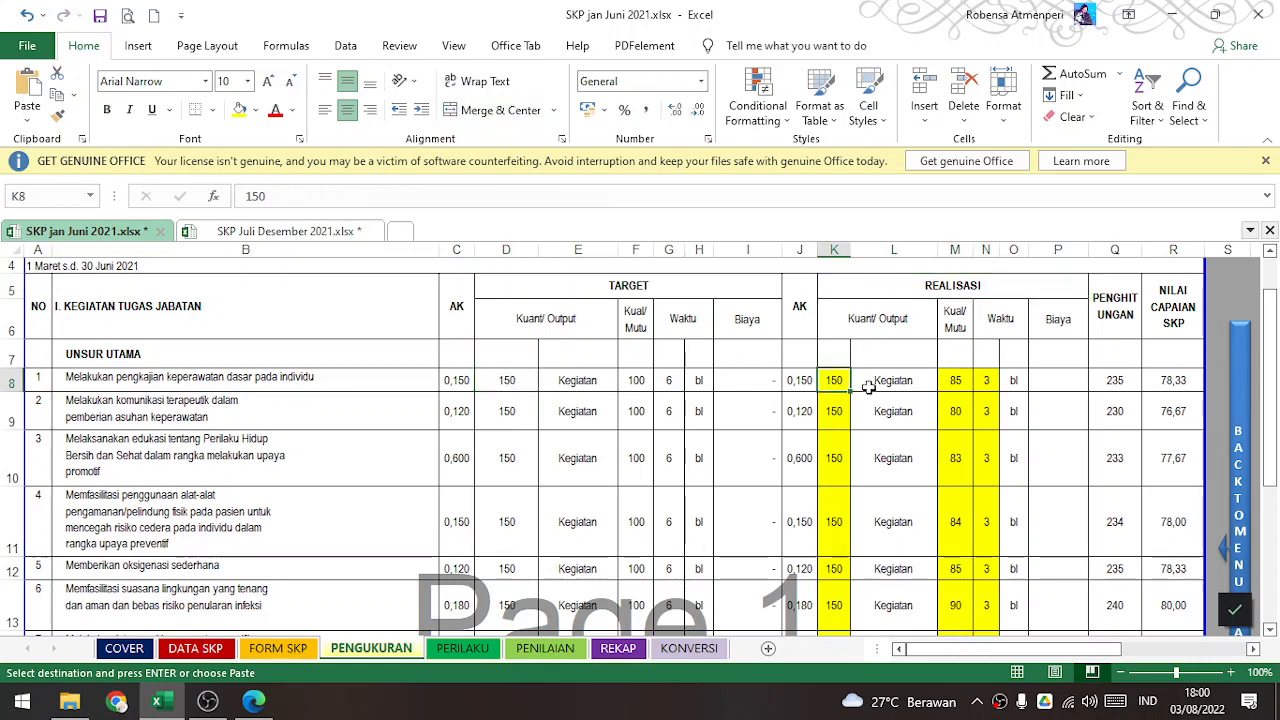
- Set the realised WAKTU to 6 months for all nine main activities on PENGUKURAN, rows 8 to 16
left_click(985, 378)
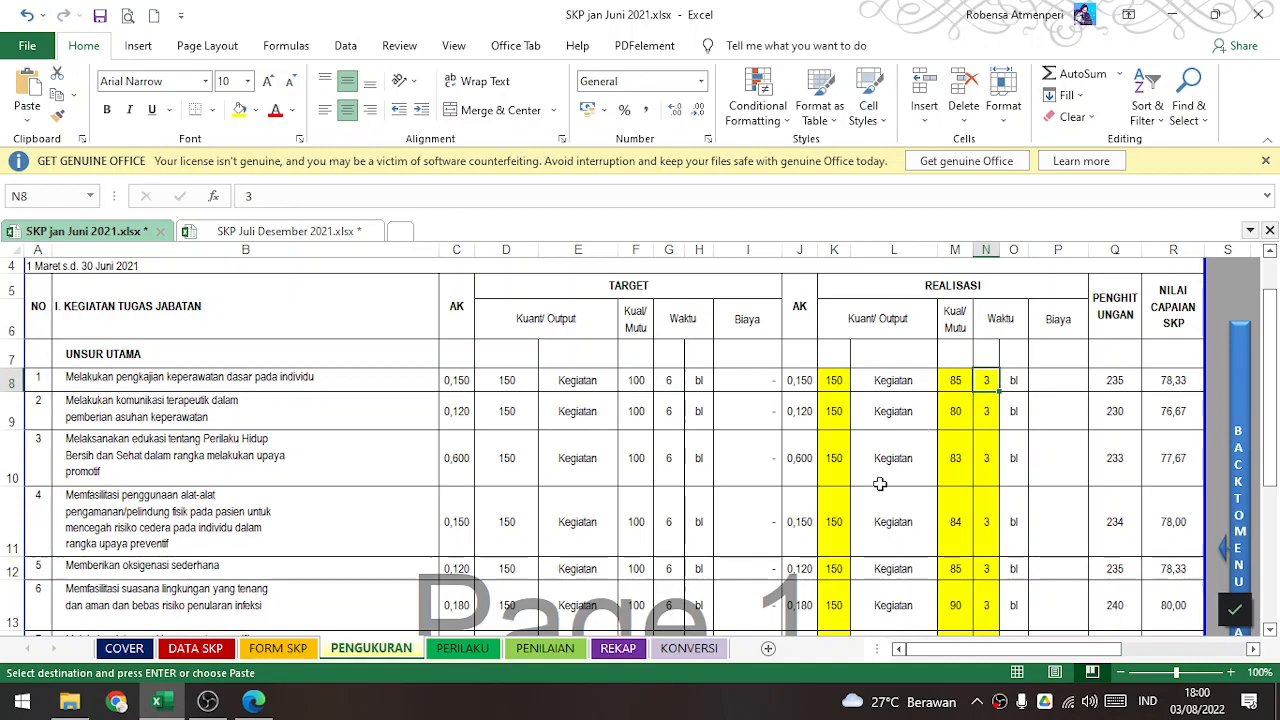
type("6")
key("ctrl+Return")
key("ctrl+c")
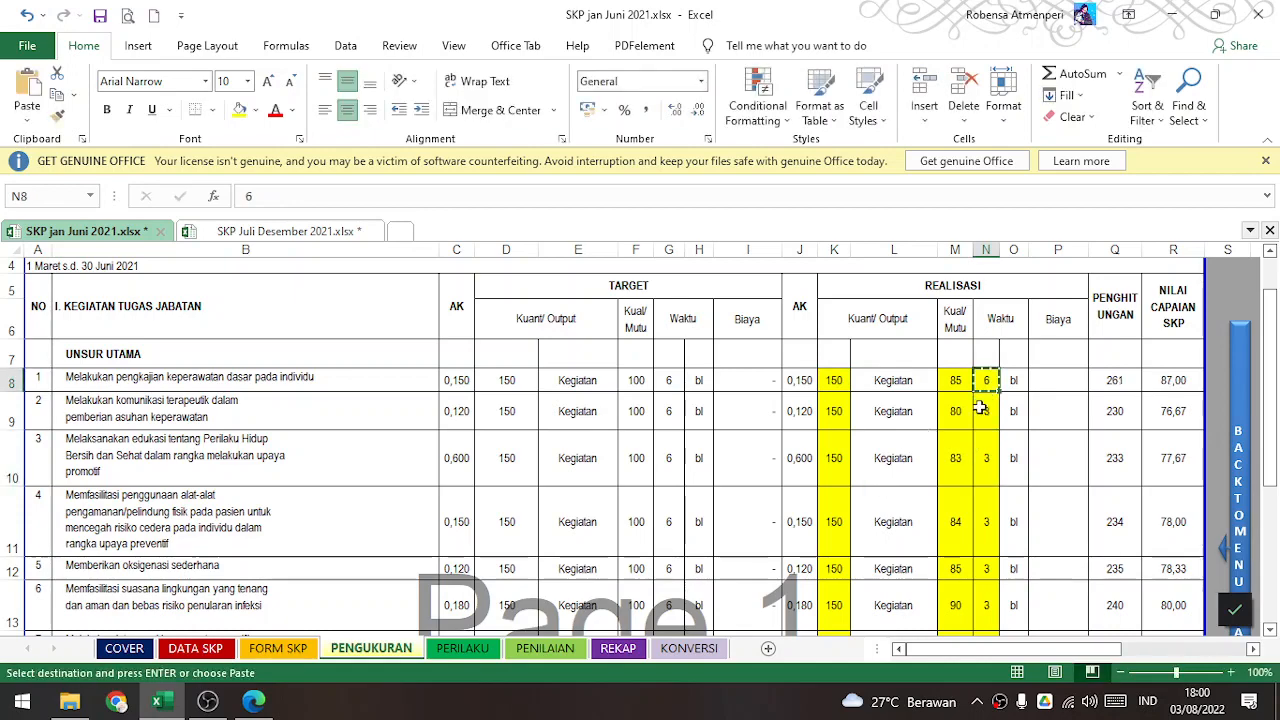
left_click(985, 407)
scroll(981, 416, "down", 4)
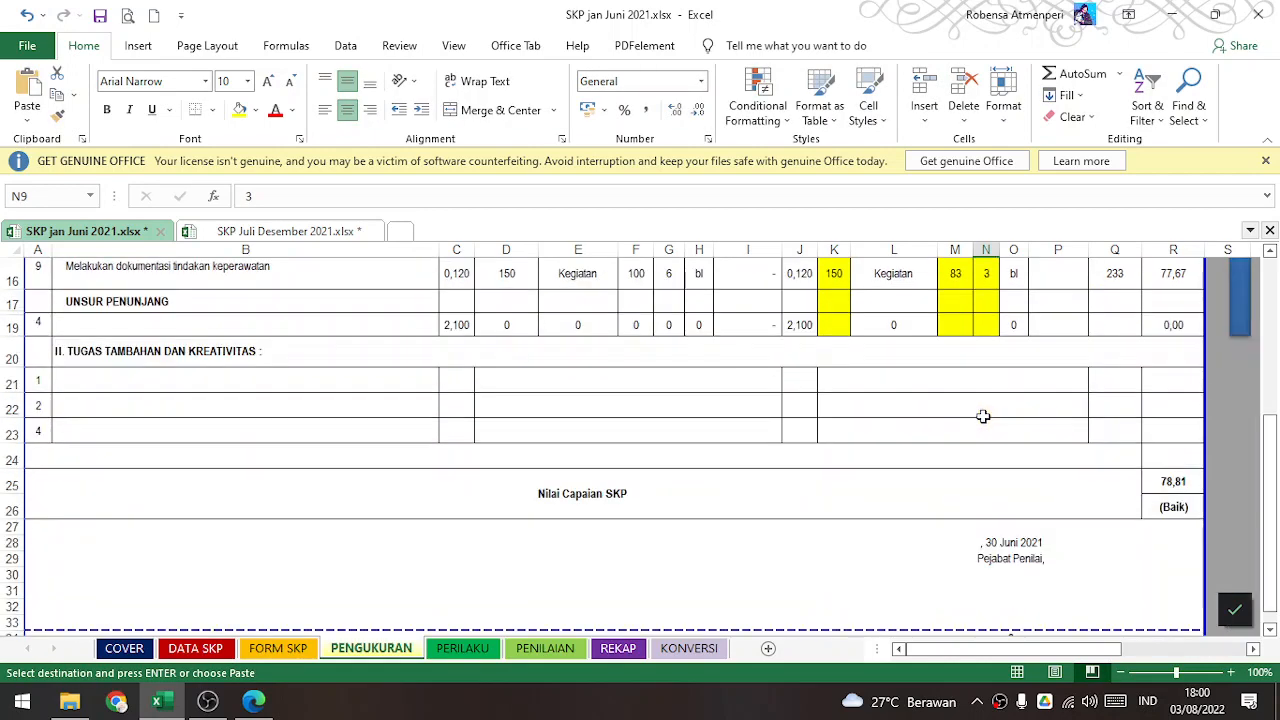
left_click(988, 280, "shift")
key("ctrl+v")
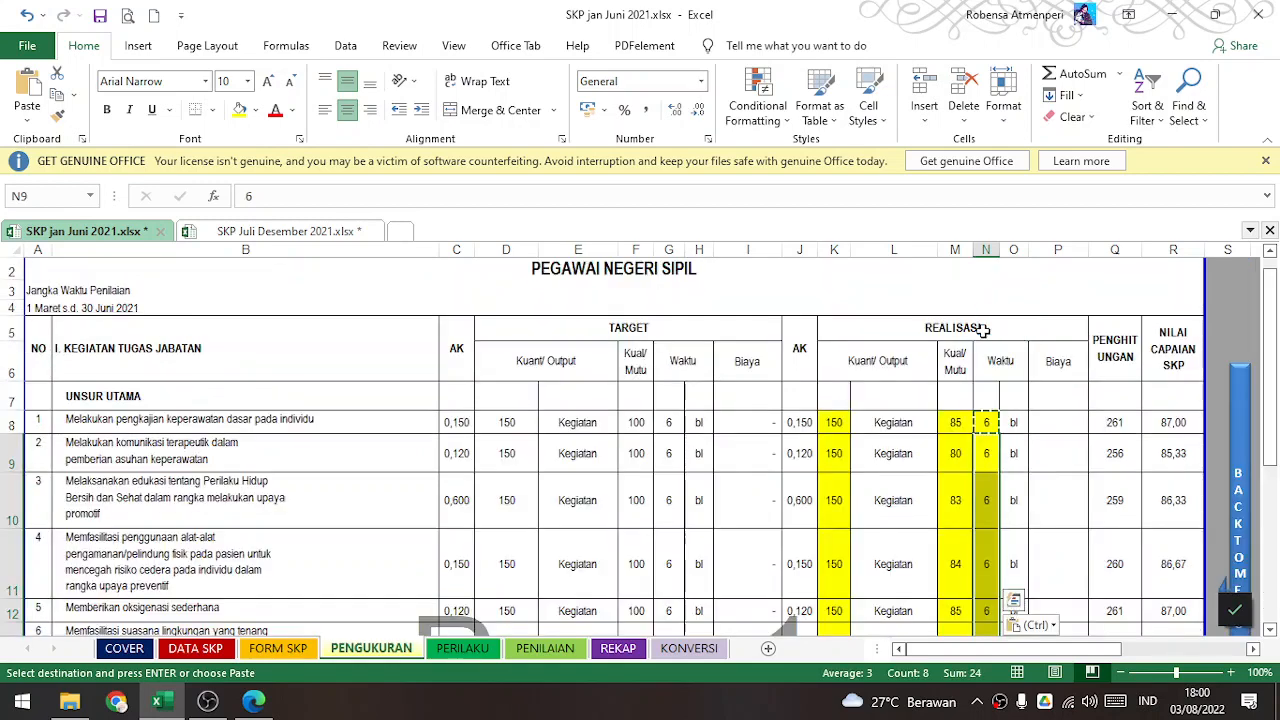
scroll(984, 420, "up", 5)
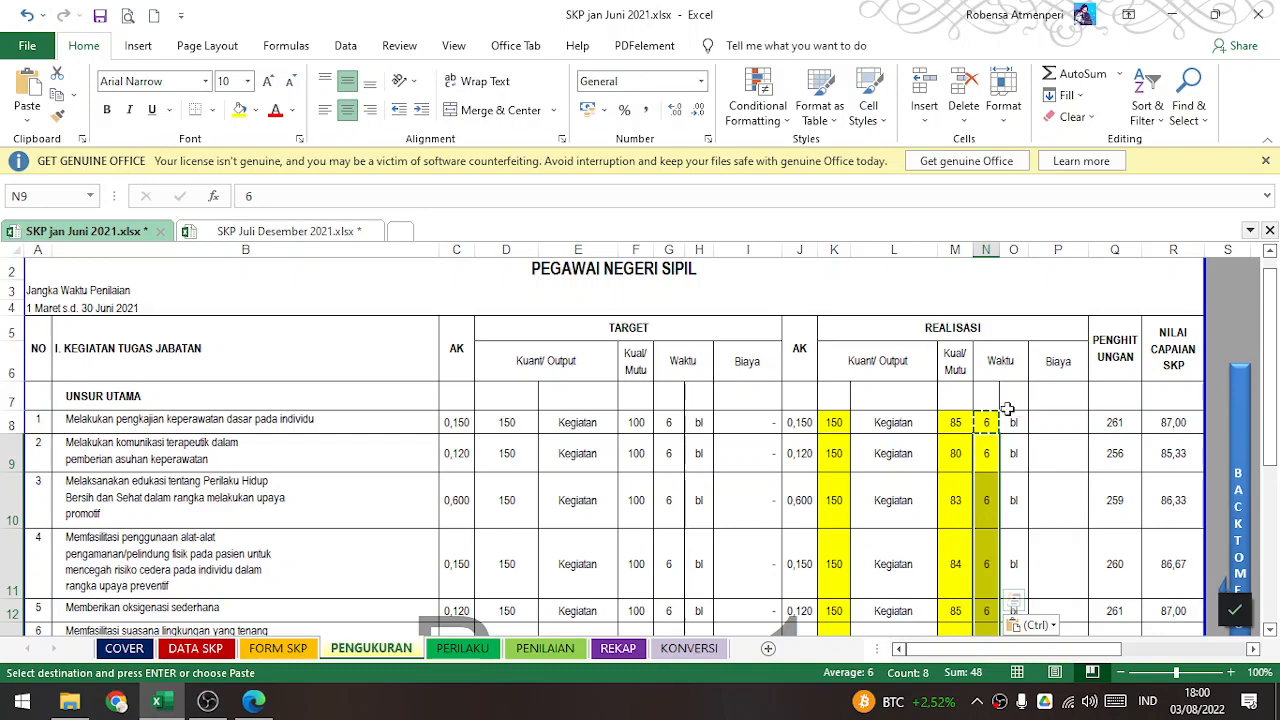
- Examine the realised quantities and qualities, the PENGHITUNGAN and NILAI CAPAIAN SKP columns, and the overall Nilai Capaian SKP with its rating
scroll(880, 449, "down", 4)
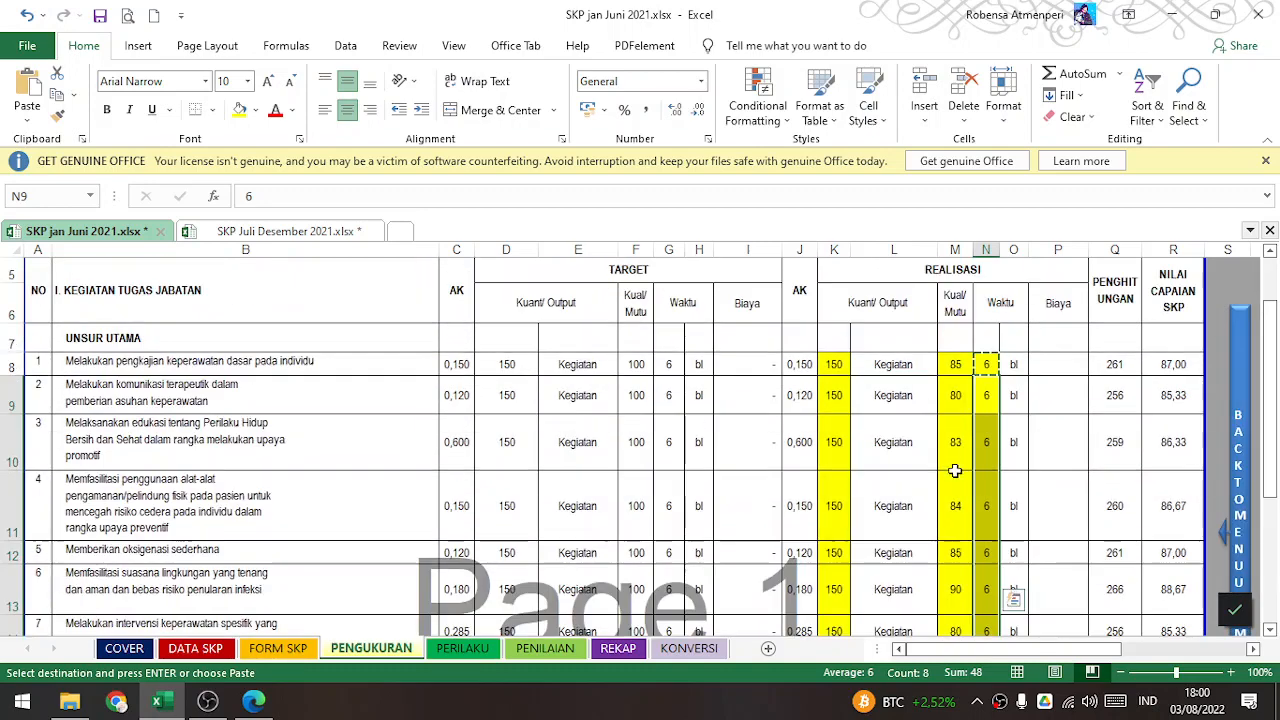
scroll(932, 461, "up", 3)
left_click_drag(831, 363, 947, 462)
scroll(975, 440, "down", 3)
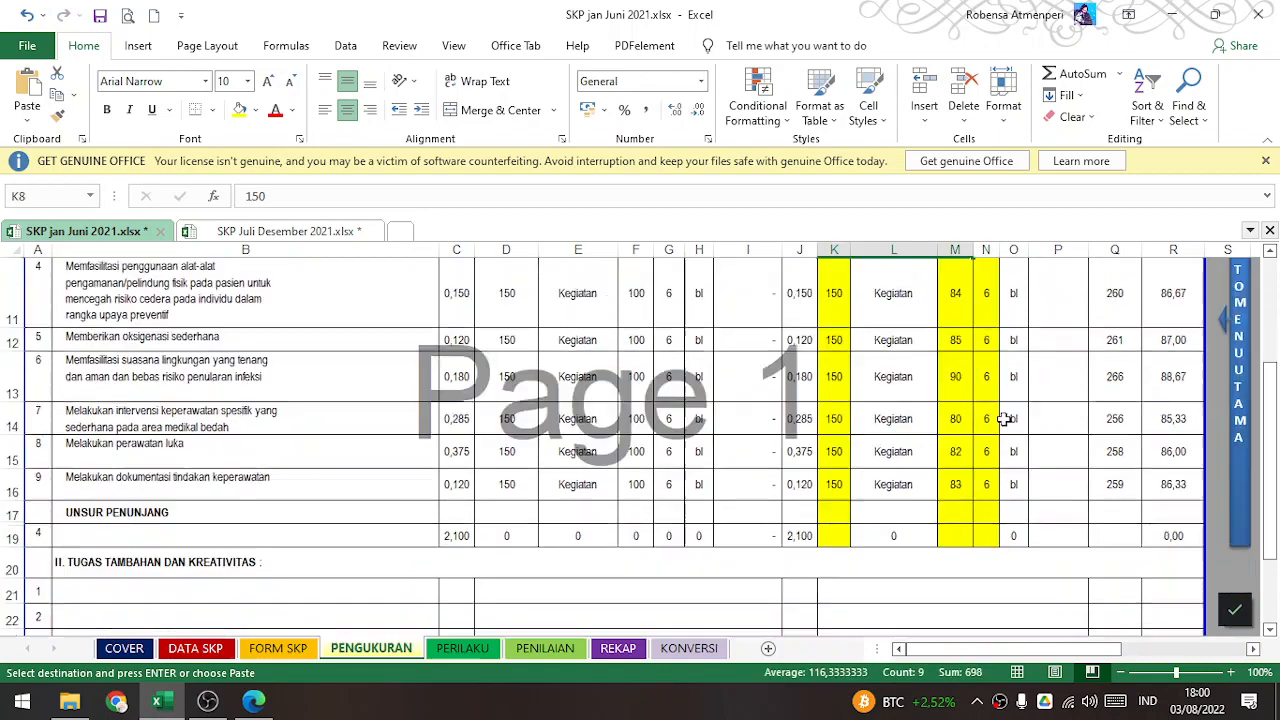
scroll(1050, 425, "up", 3)
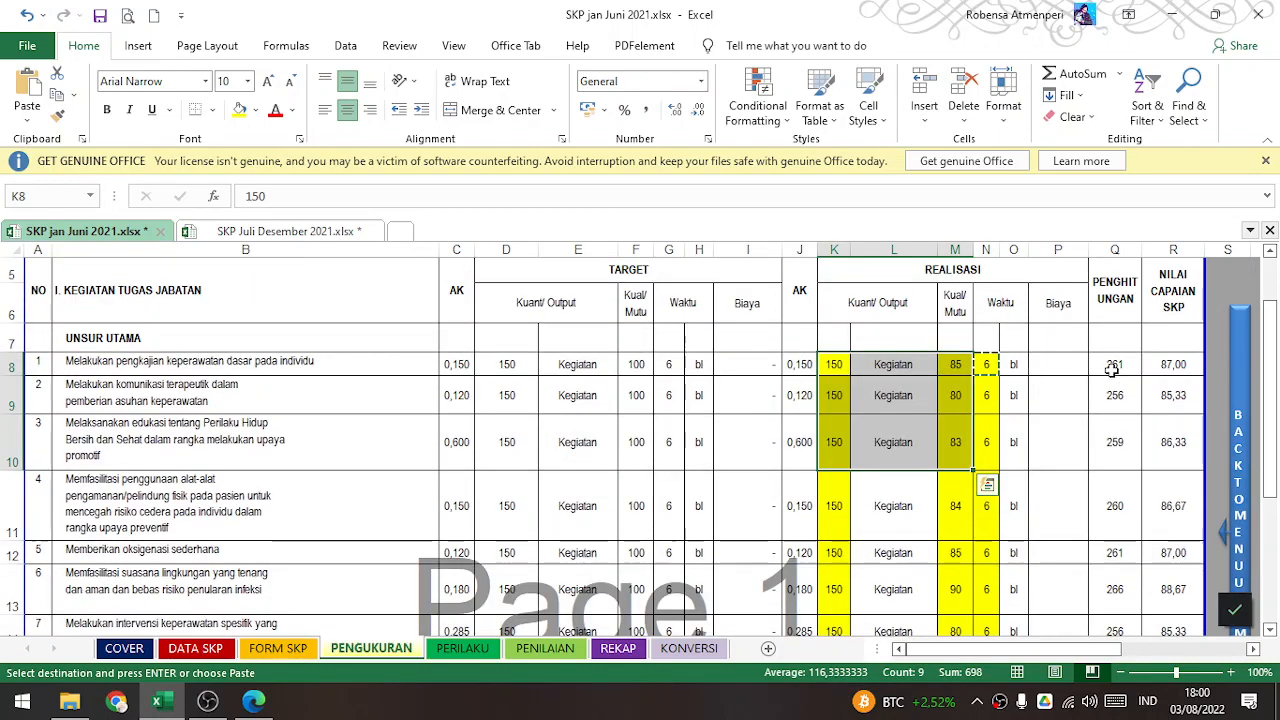
left_click_drag(1109, 366, 1157, 486)
scroll(1160, 484, "down", 2)
scroll(1169, 480, "down", 3)
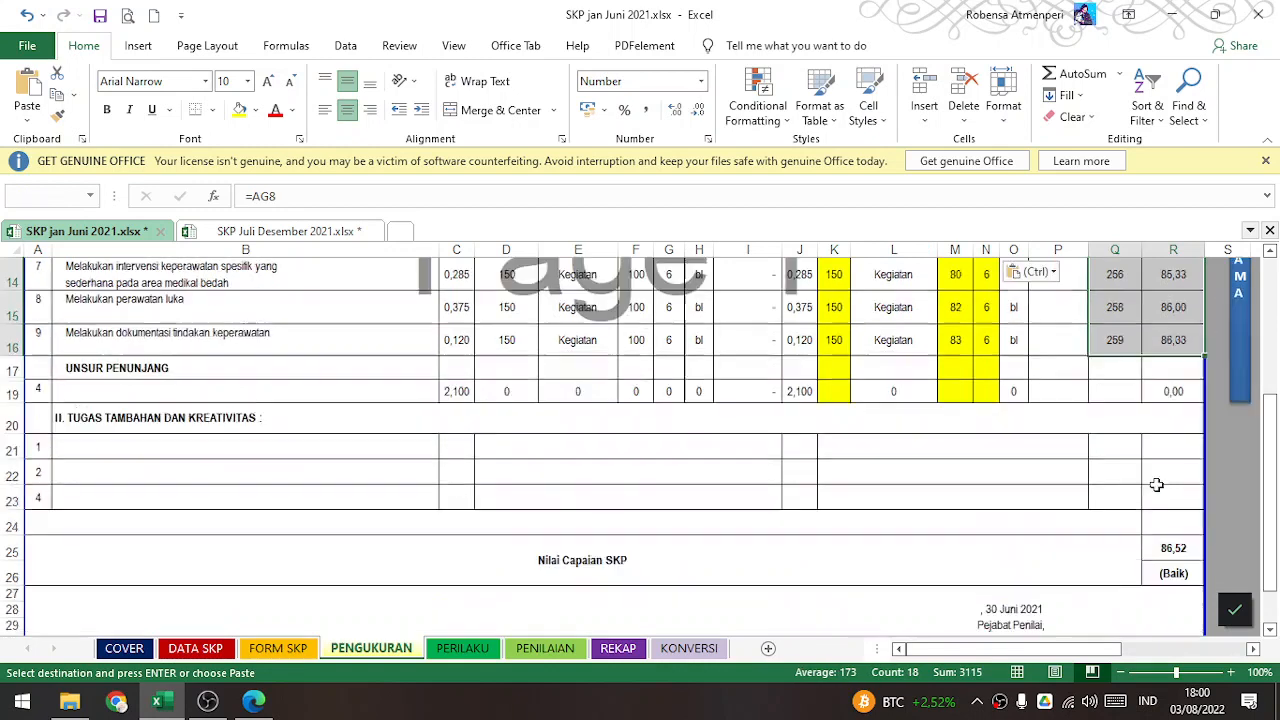
left_click(1165, 404)
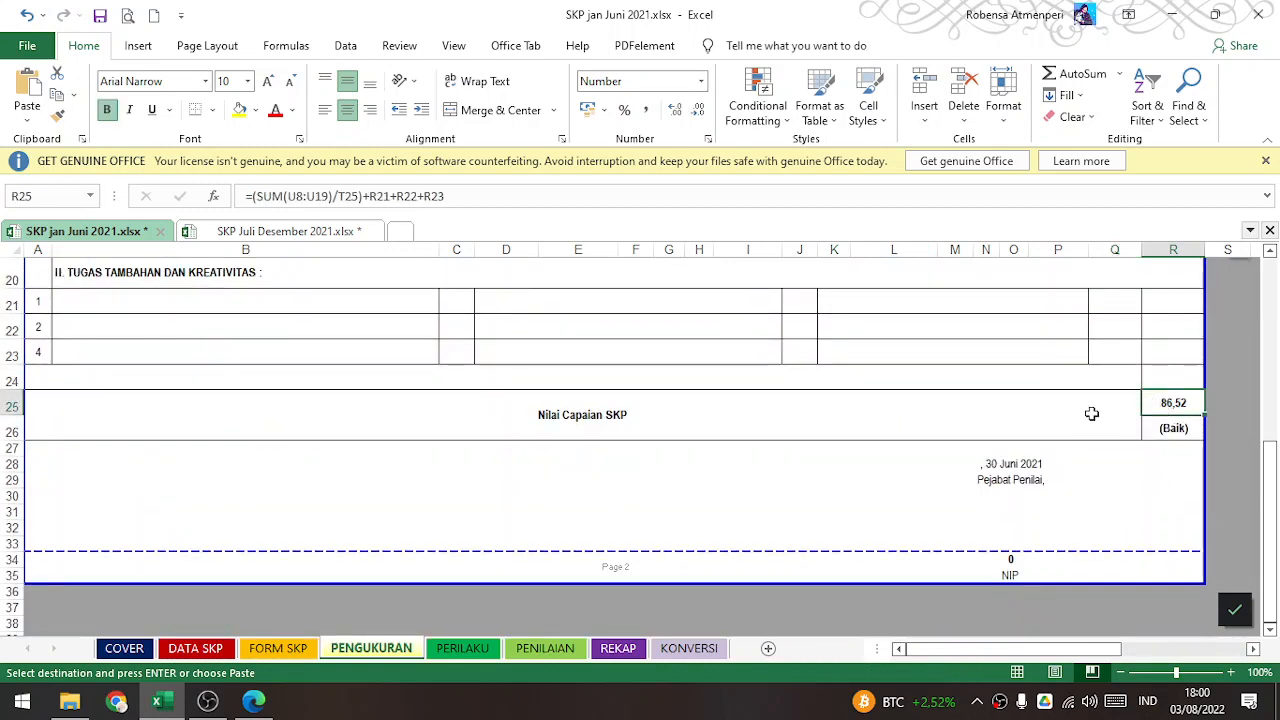
left_click(1168, 428)
scroll(1006, 431, "up", 6)
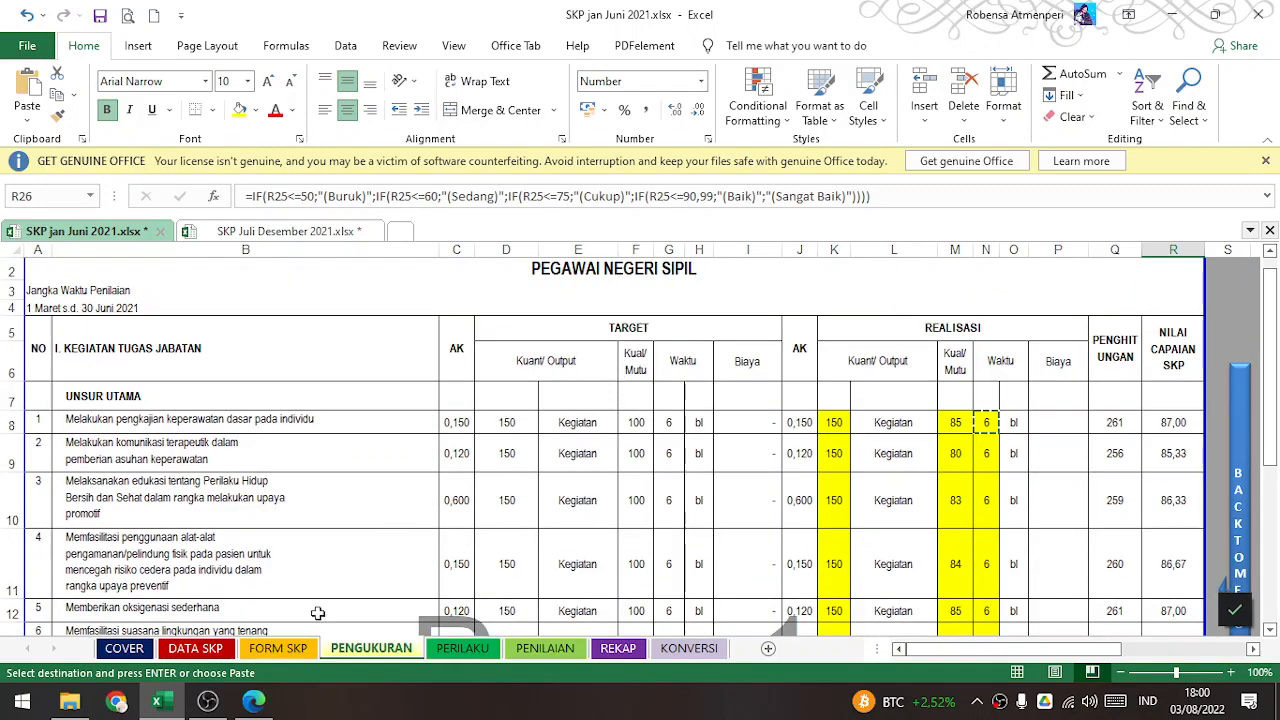
- Compare FORM SKP with PENGUKURAN, examining the linked target quantity of the first activity and the REALISASI section
left_click(279, 648)
left_click(392, 648)
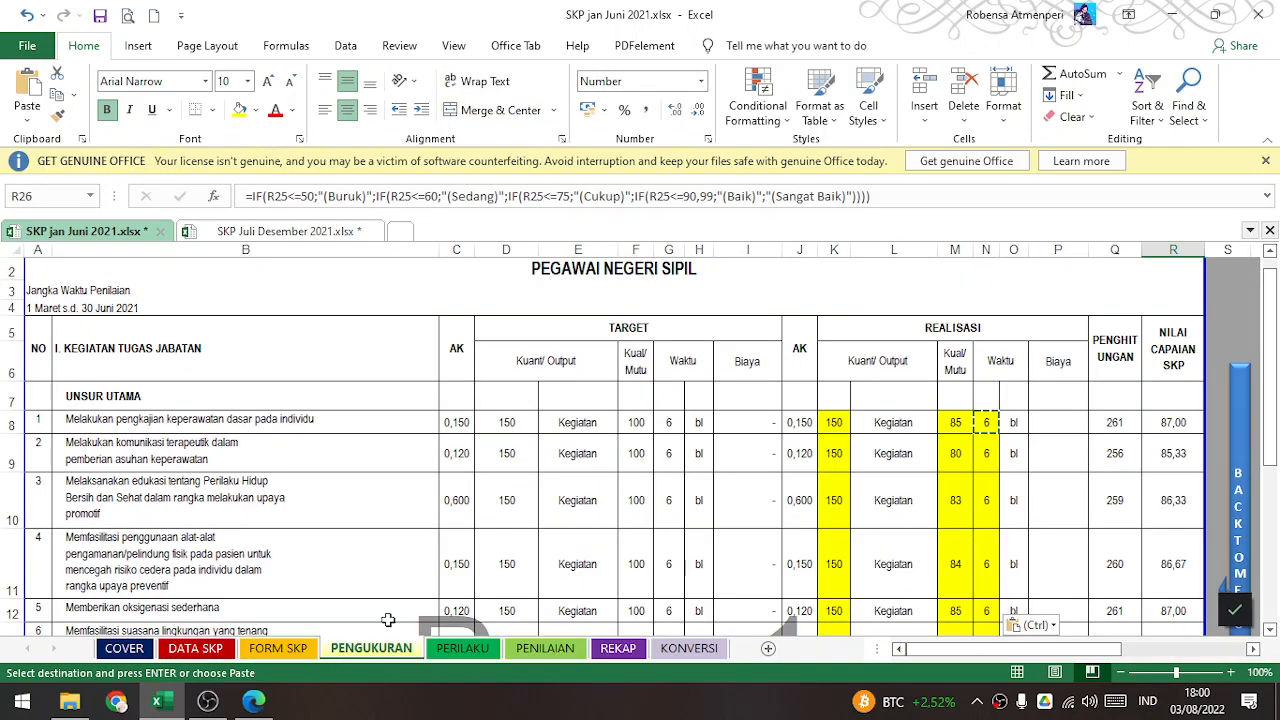
left_click_drag(662, 332, 563, 429)
left_click(507, 424)
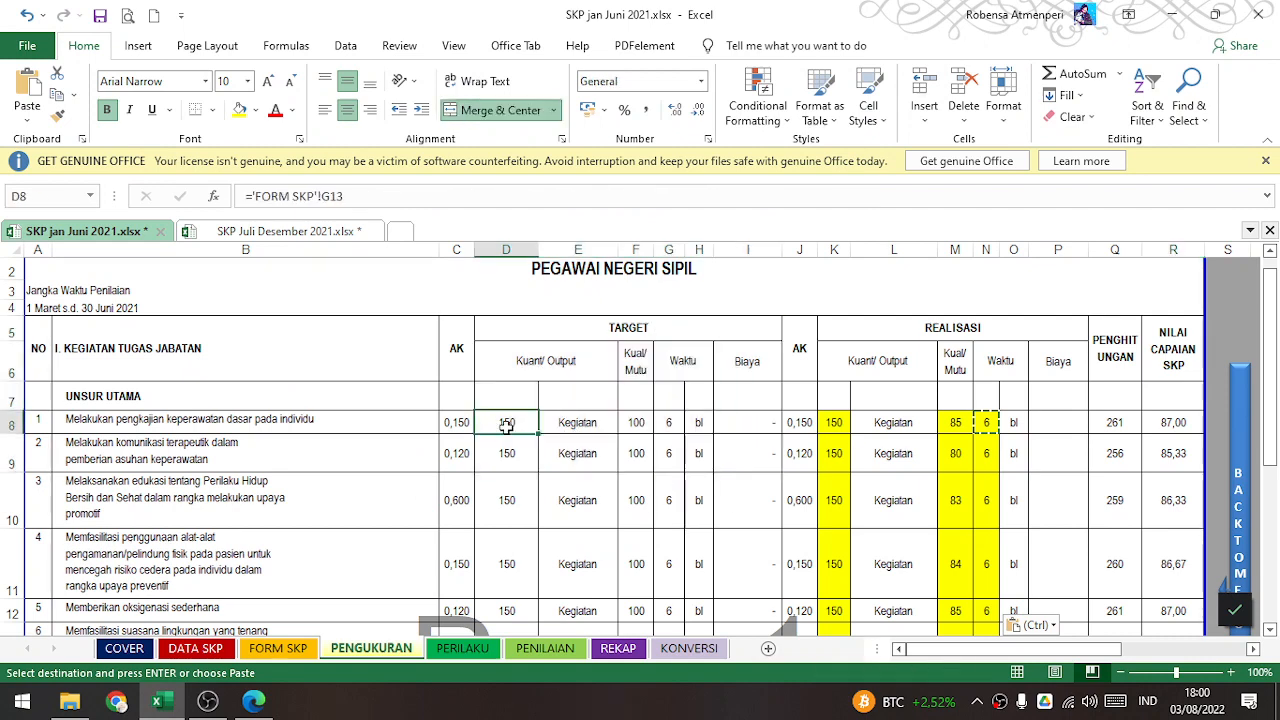
left_click(913, 319)
- Try 120 and 160 as the first activity's realised quantity in K8, and set it back to 150
left_click(834, 422)
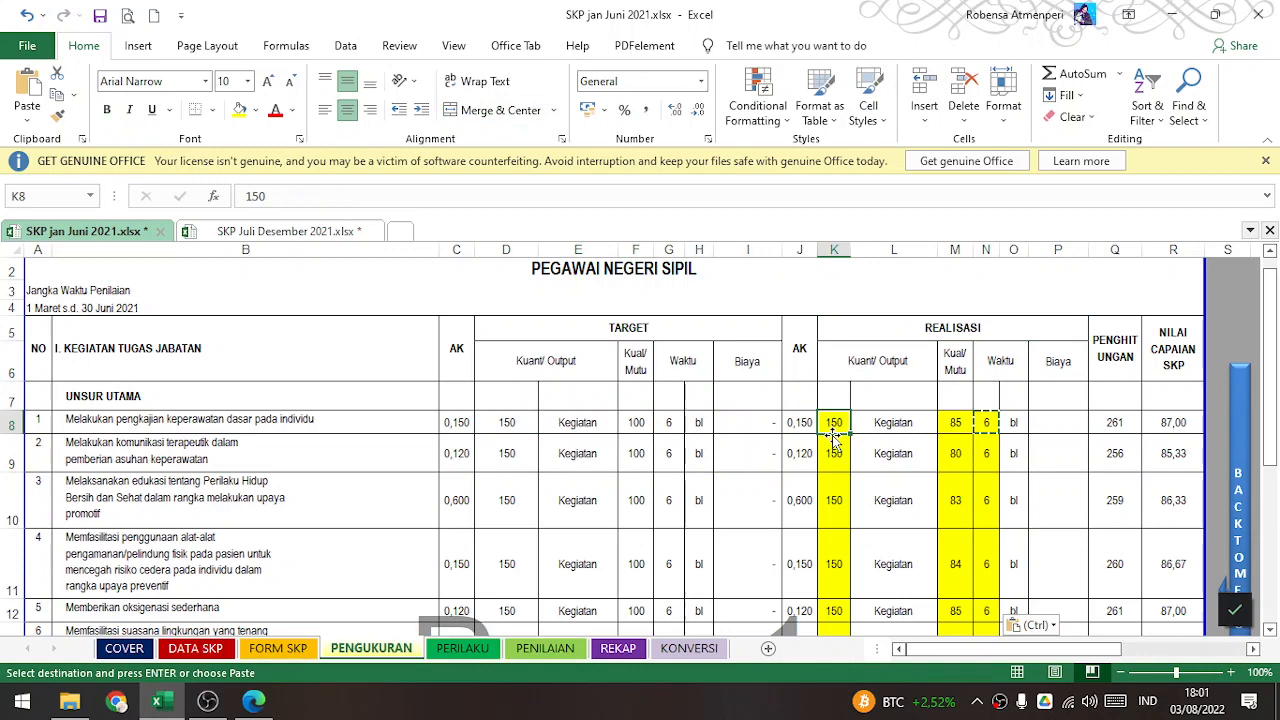
type("120")
key("Return")
left_click(837, 424)
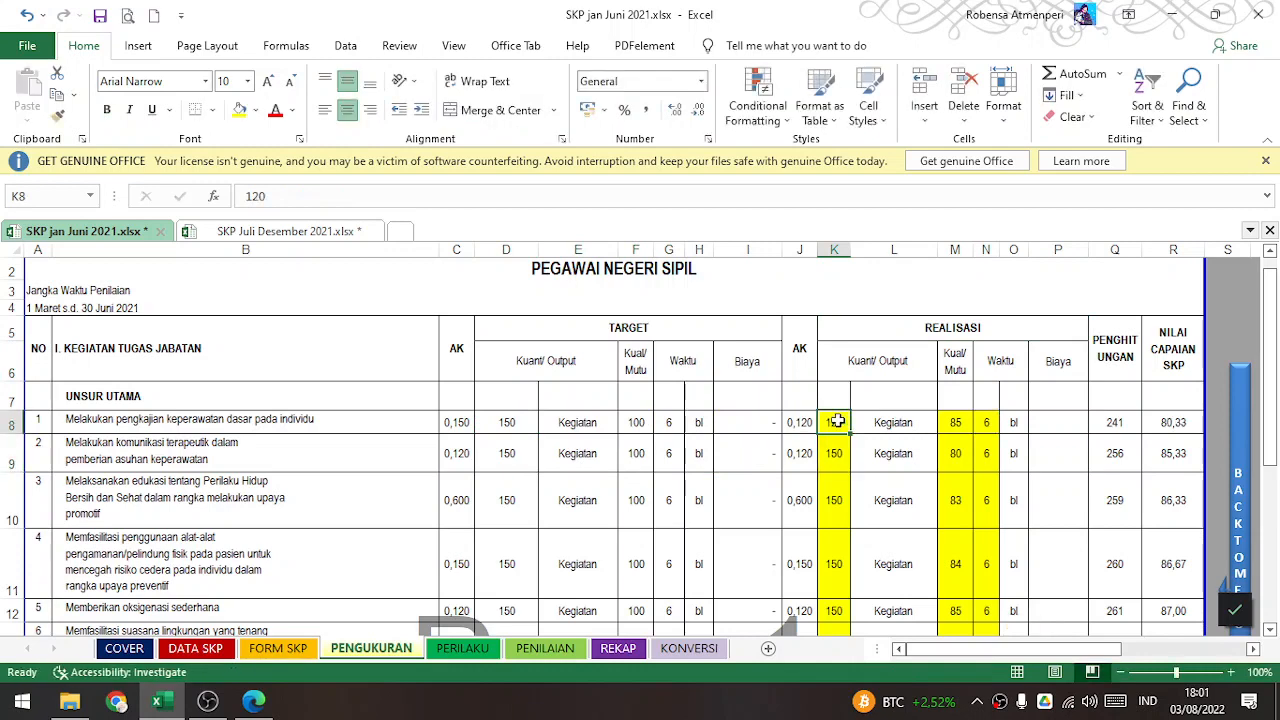
type("160")
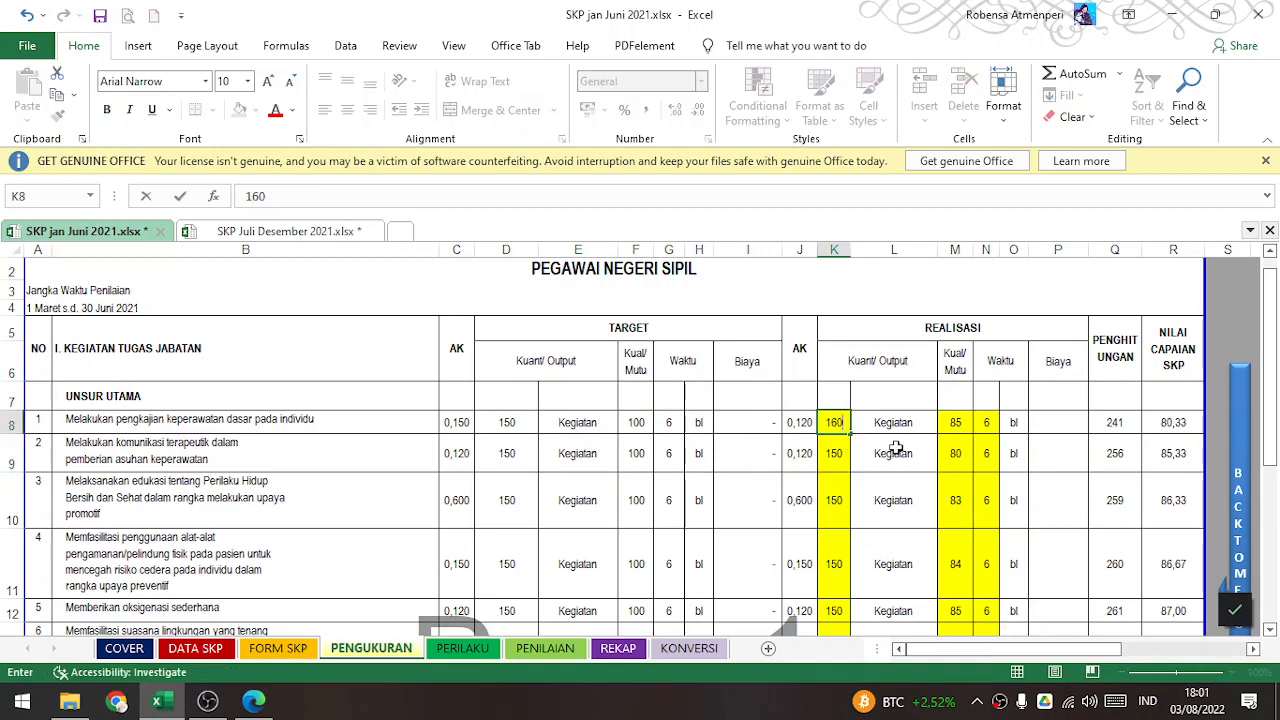
key("Return")
left_click(837, 423)
type("150")
key("Return")
- Examine the realised Kual/Mutu scores of the first activities and the realised time in column N
left_click(956, 378)
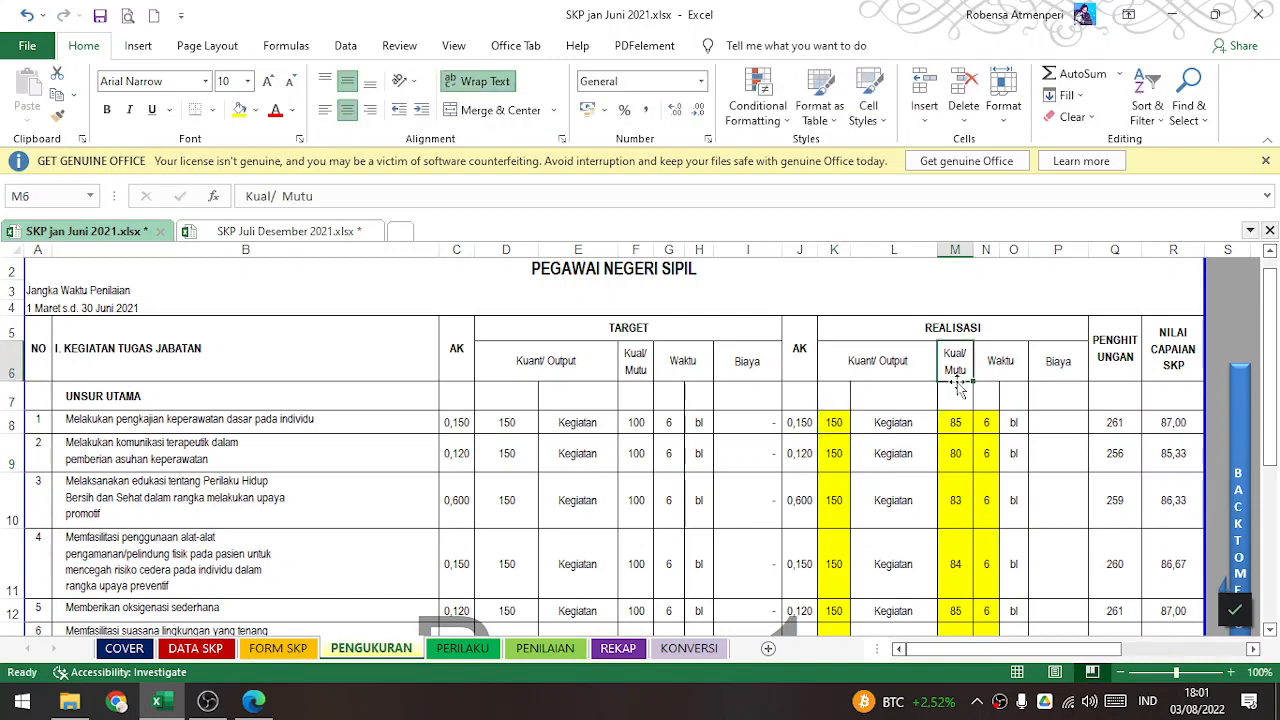
left_click(958, 423)
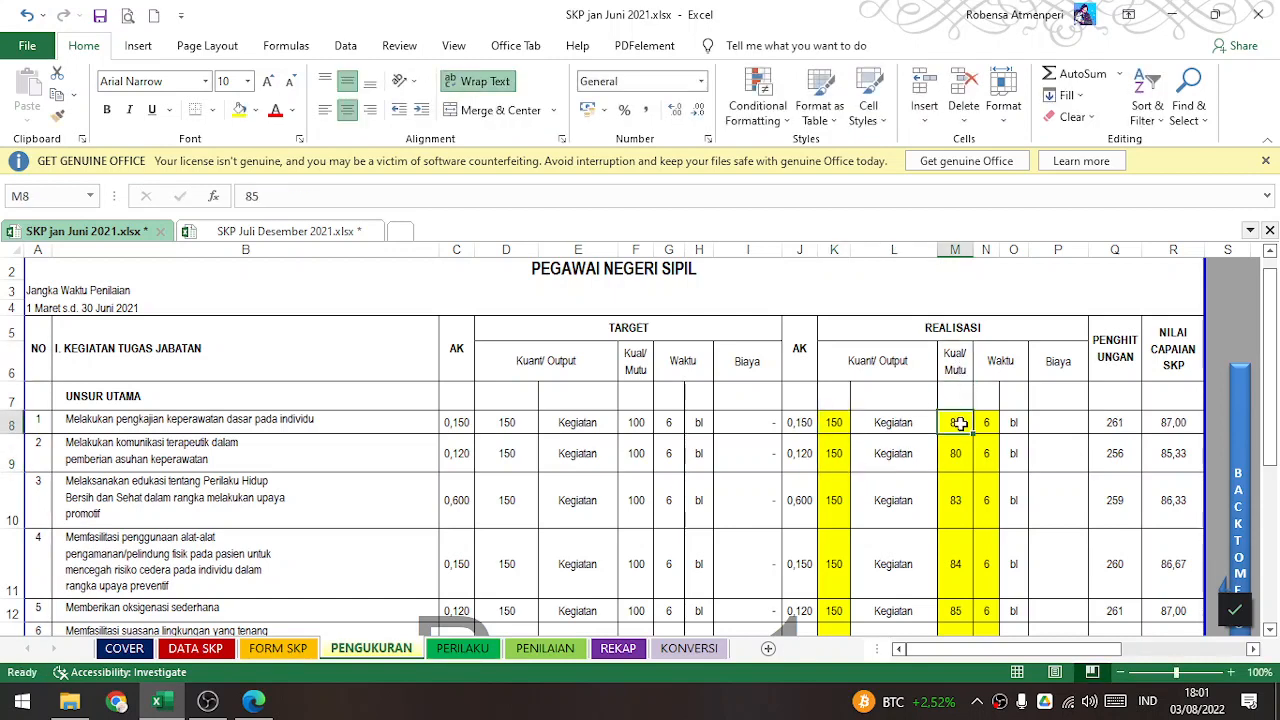
left_click_drag(958, 423, 951, 512)
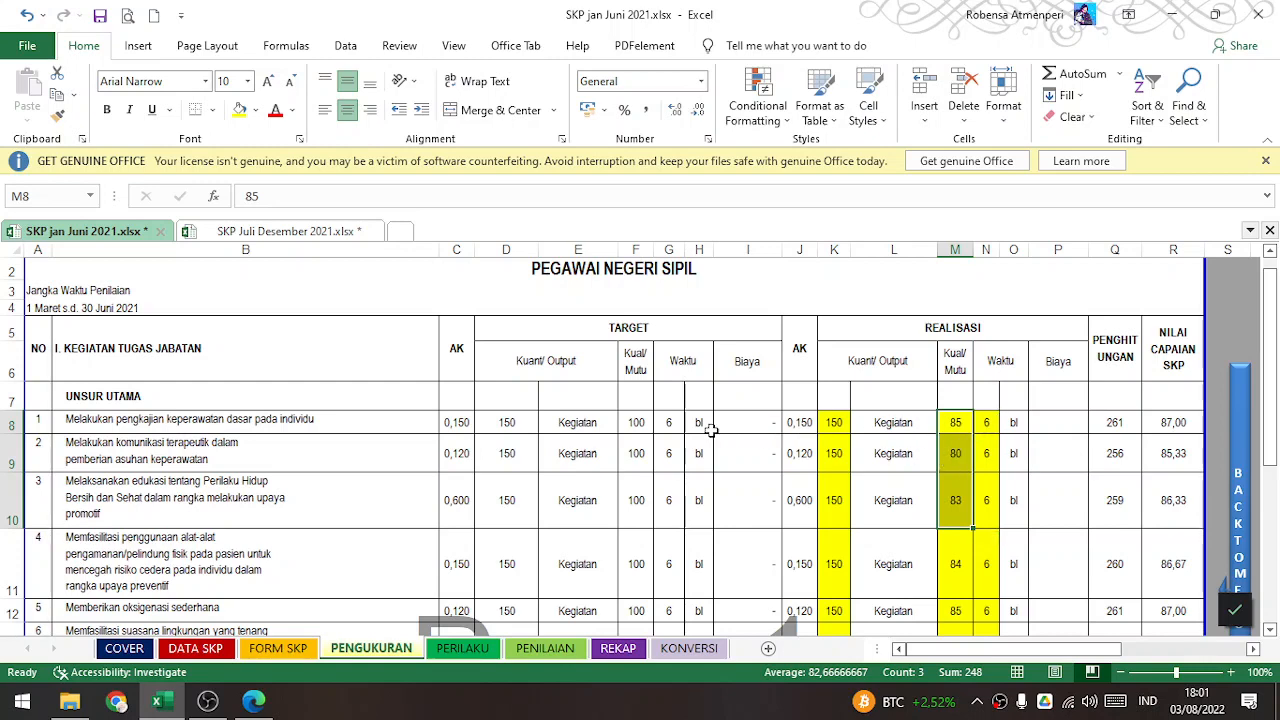
left_click(990, 424)
scroll(1005, 451, "down", 5)
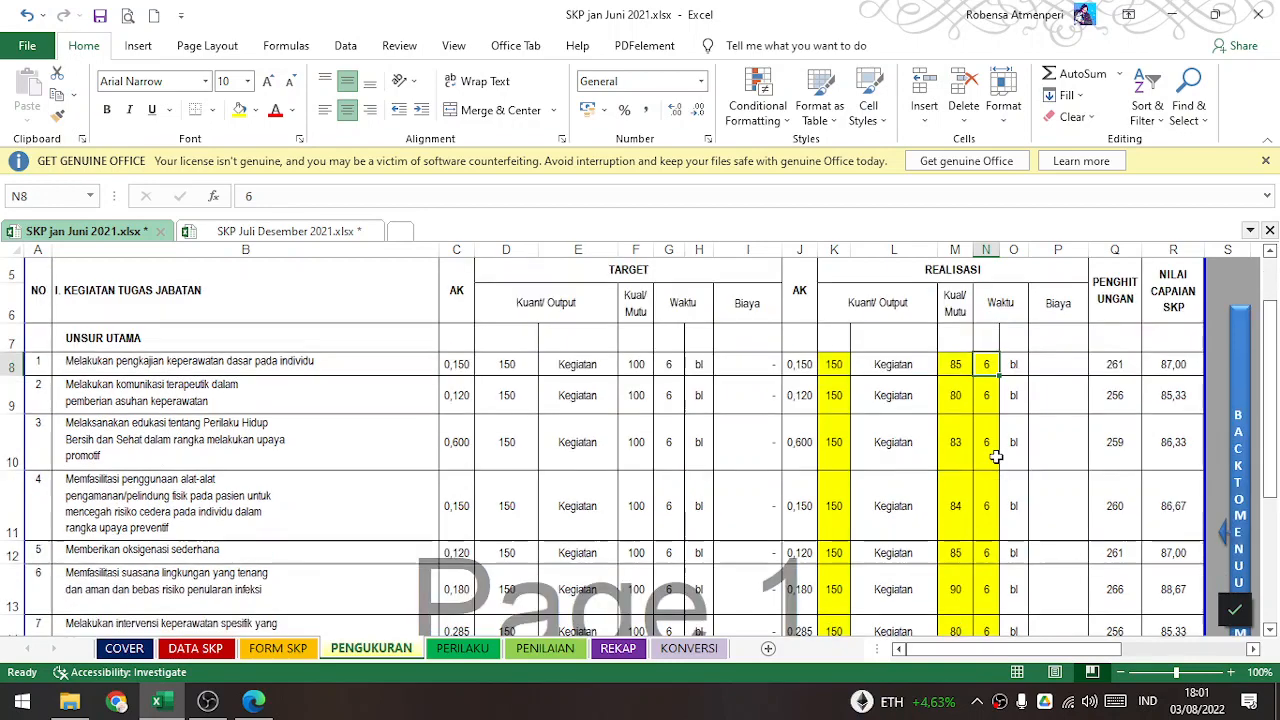
- Open the PERILAKU sheet and examine the behaviour scores from Orientasi Pelayanan to Kerjasama, rows 13 to 17
left_click(462, 648)
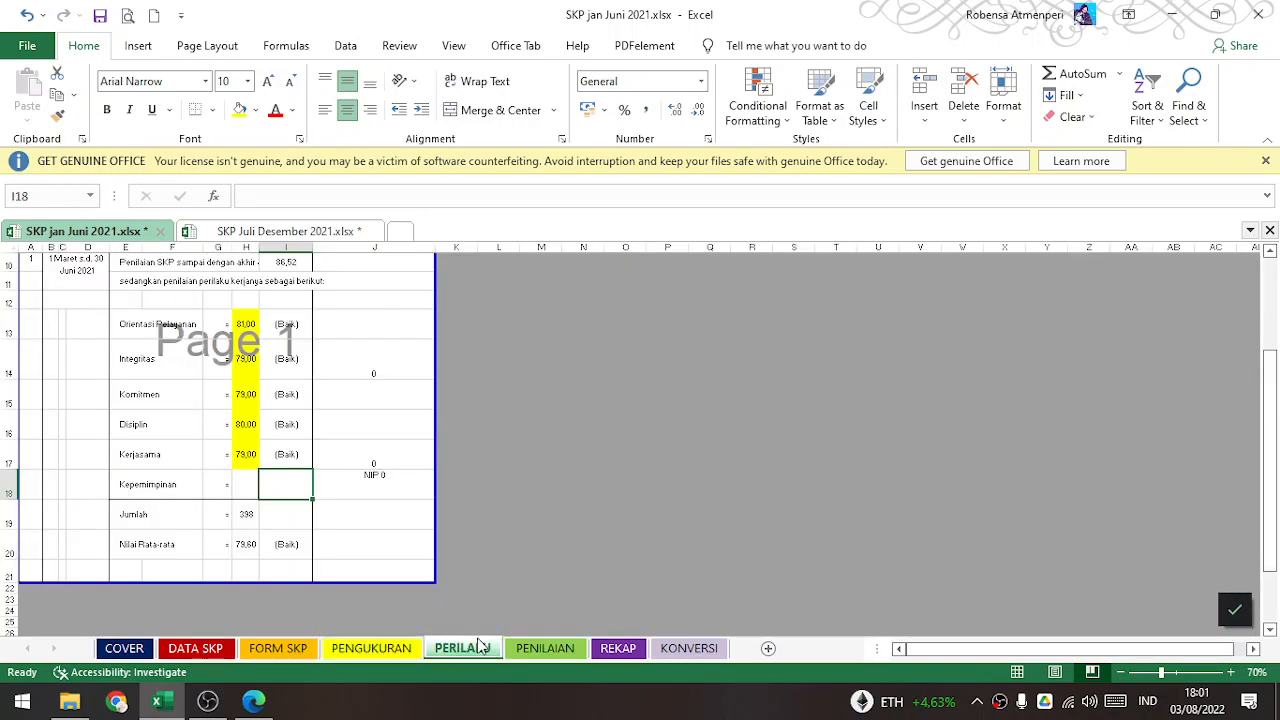
scroll(400, 560, "up", 3)
scroll(330, 557, "down", 4)
scroll(329, 557, "up", 2)
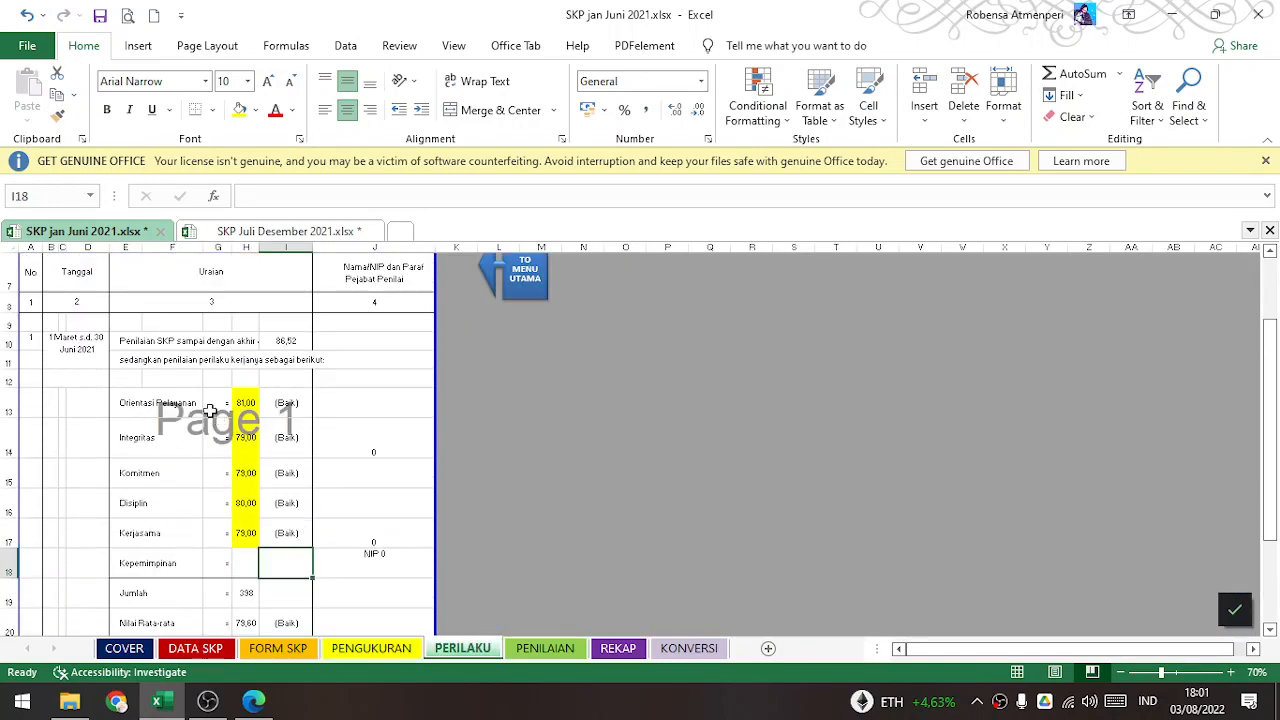
left_click_drag(212, 405, 289, 555)
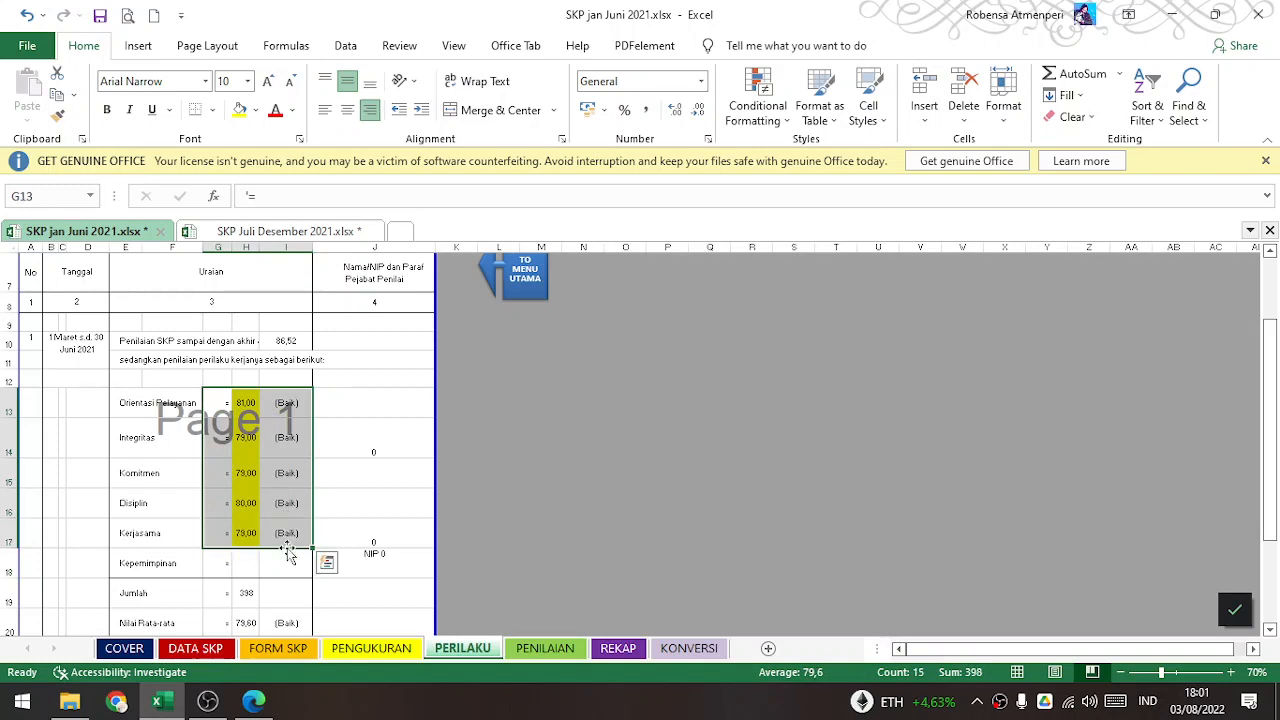
left_click_drag(248, 405, 248, 530)
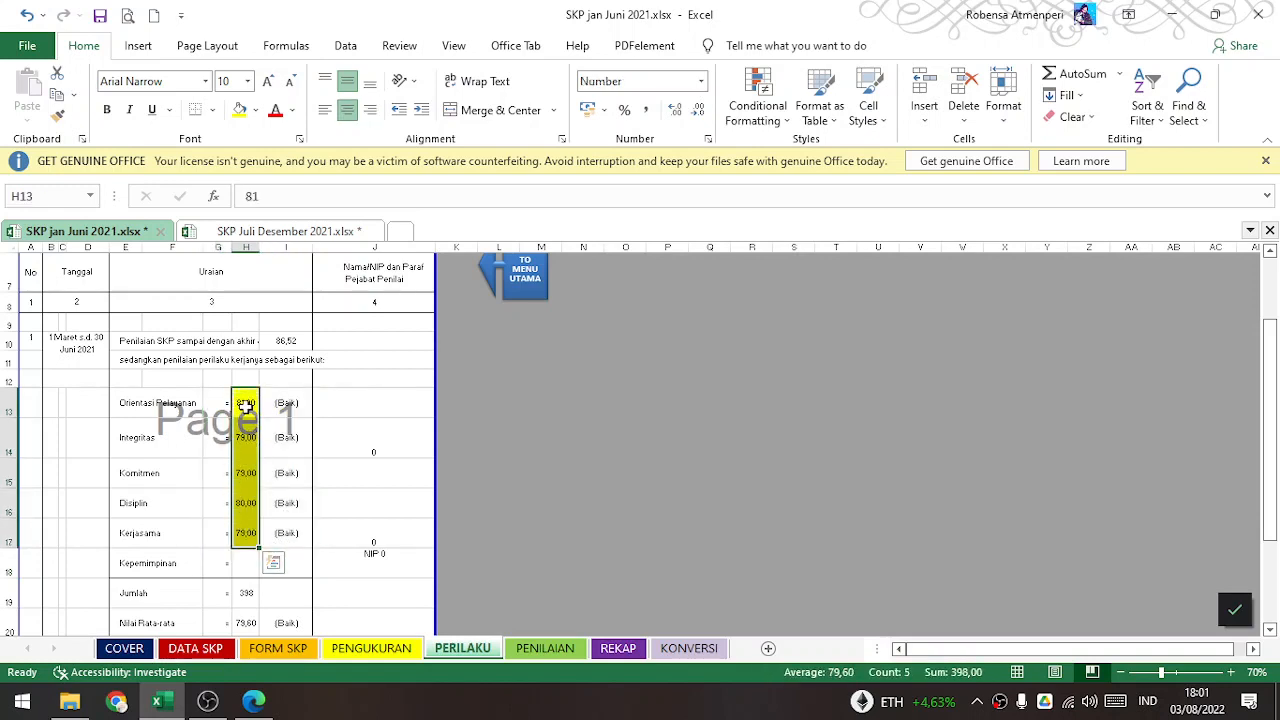
left_click_drag(246, 406, 242, 528)
scroll(241, 520, "down", 2)
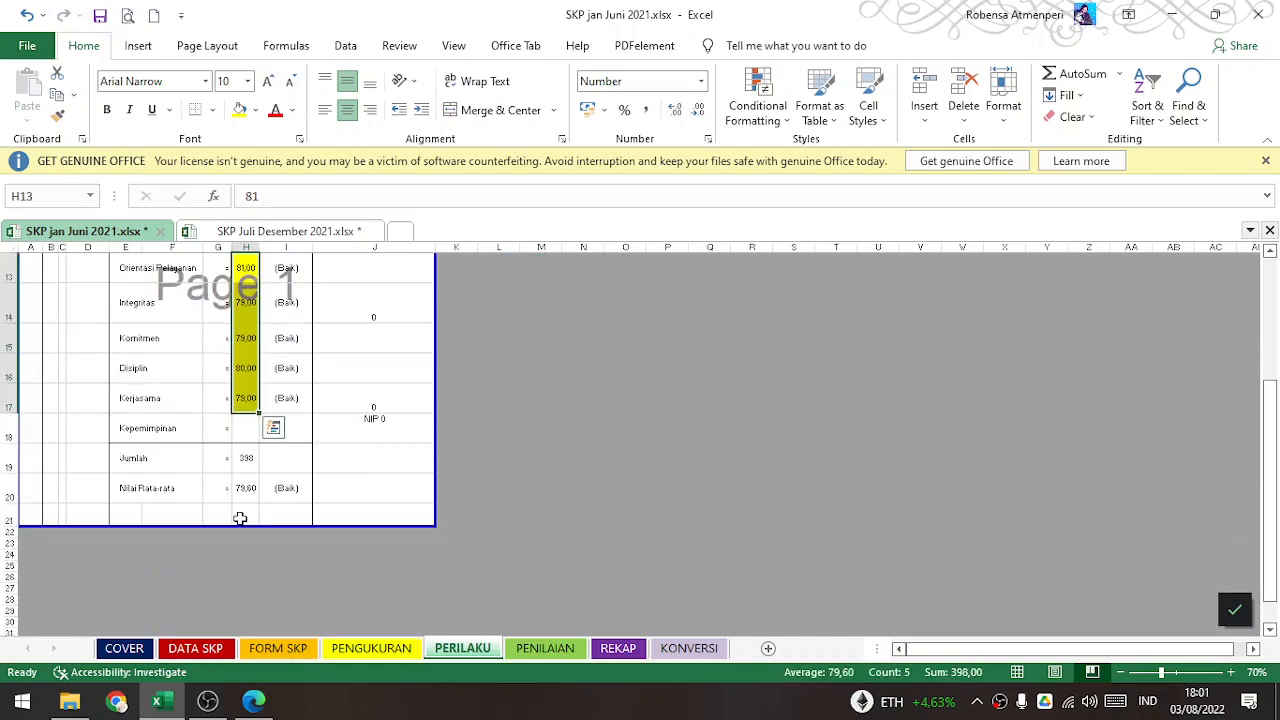
- Examine the Nilai Rata-rata formula in H20 and each behaviour score from Orientasi Pelayanan to Kerjasama on PERILAKU
left_click(240, 491)
scroll(266, 450, "up", 2)
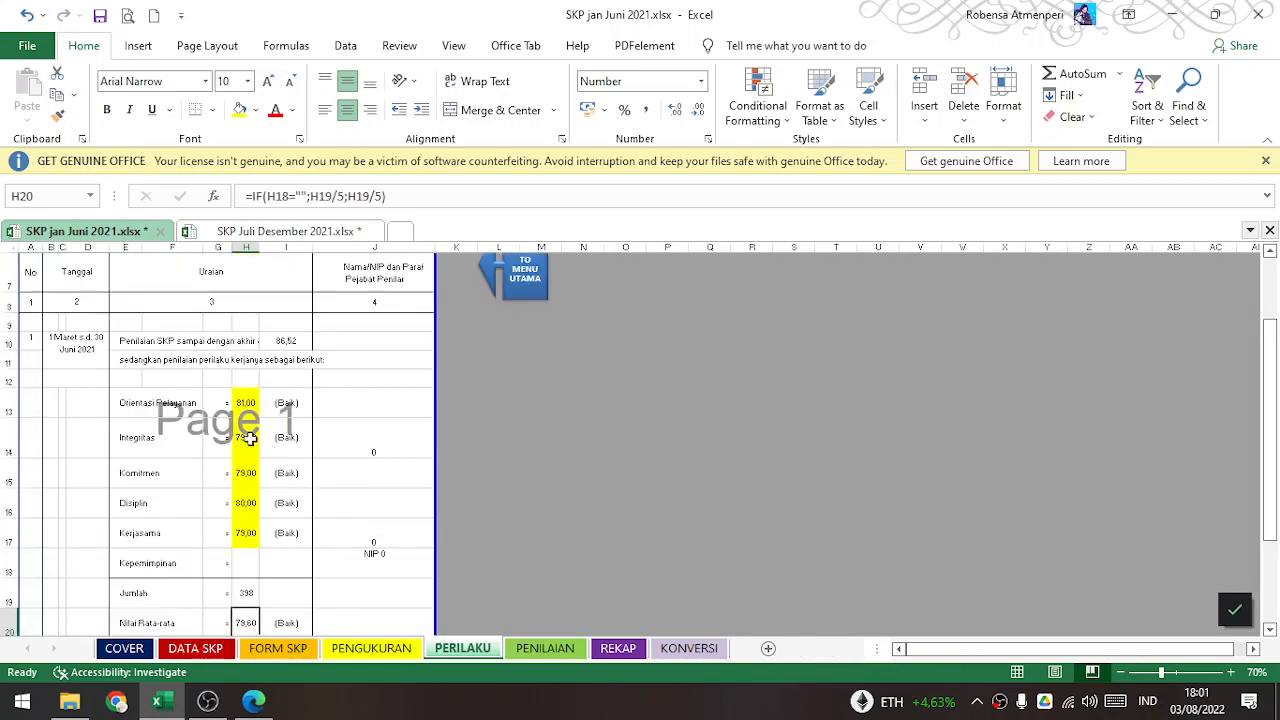
left_click(247, 403)
left_click(246, 437)
left_click(248, 476)
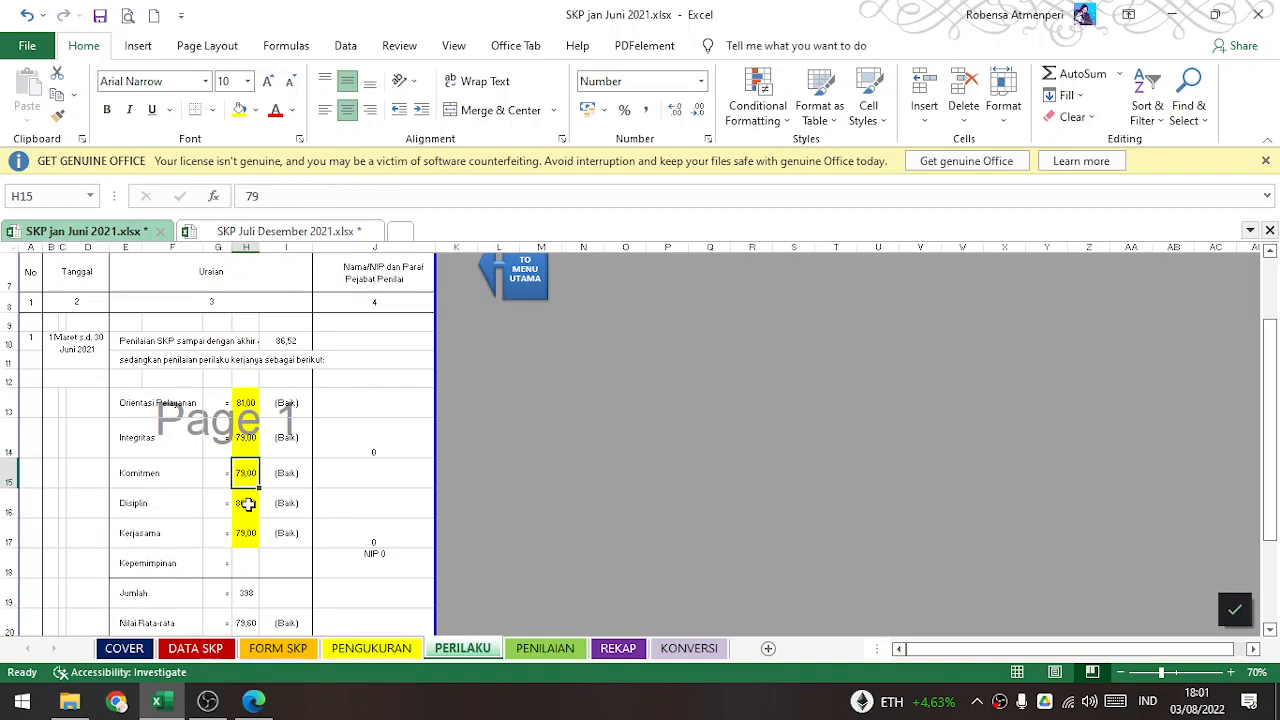
left_click(248, 504)
left_click(248, 533)
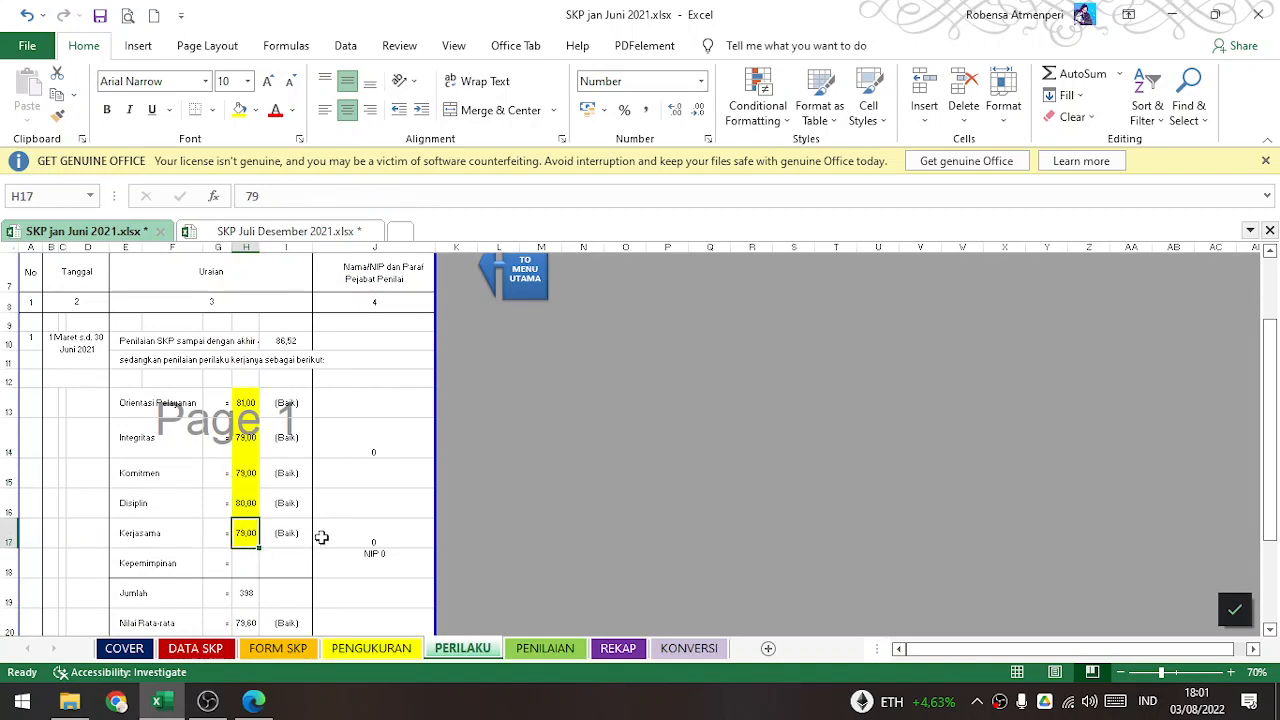
- Open the PENILAIAN sheet, examine the Sasaran Kerja Pegawai score in H32, and trace it back to Nilai Capaian SKP on PENGUKURAN
left_click(540, 650)
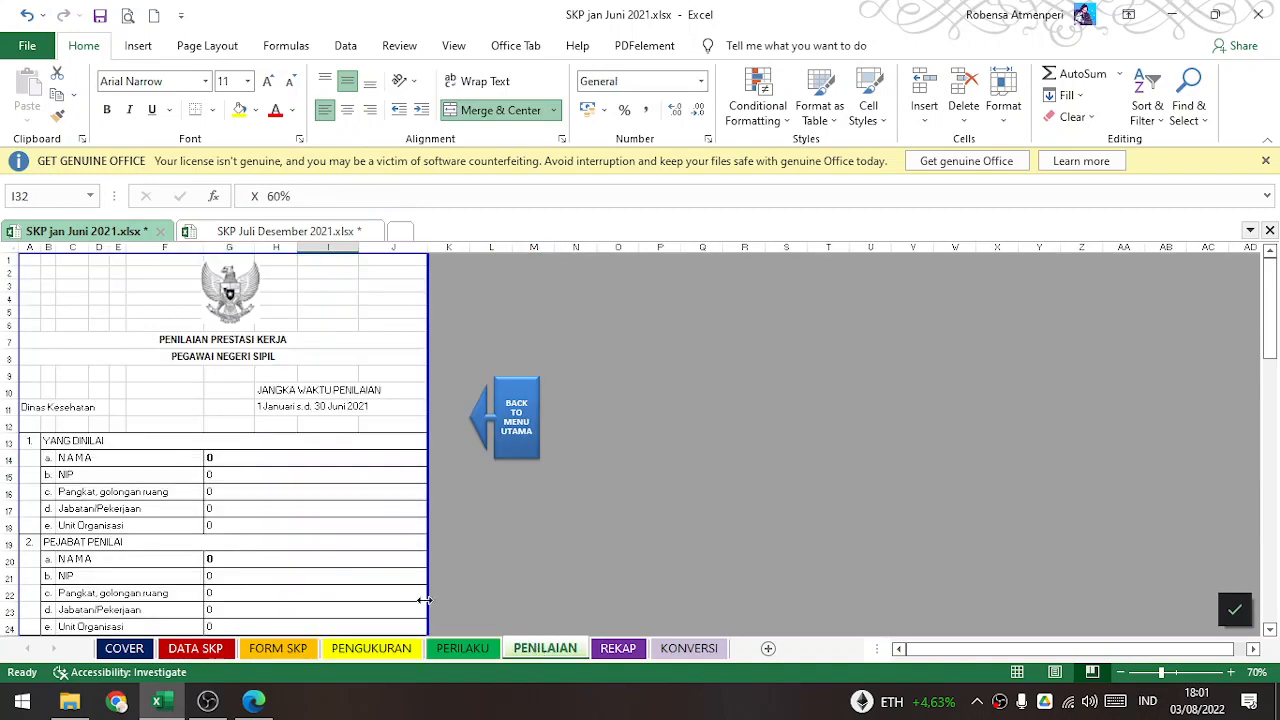
scroll(320, 560, "down", 11)
scroll(323, 530, "up", 2)
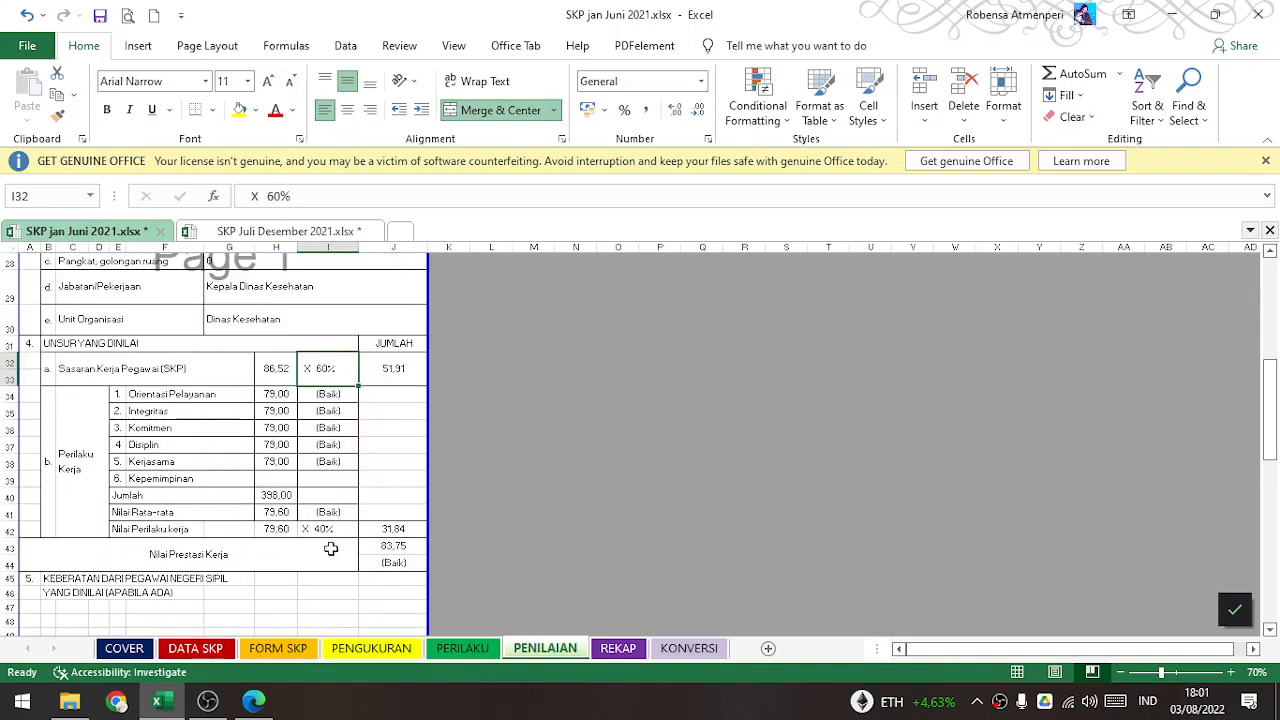
left_click(272, 376)
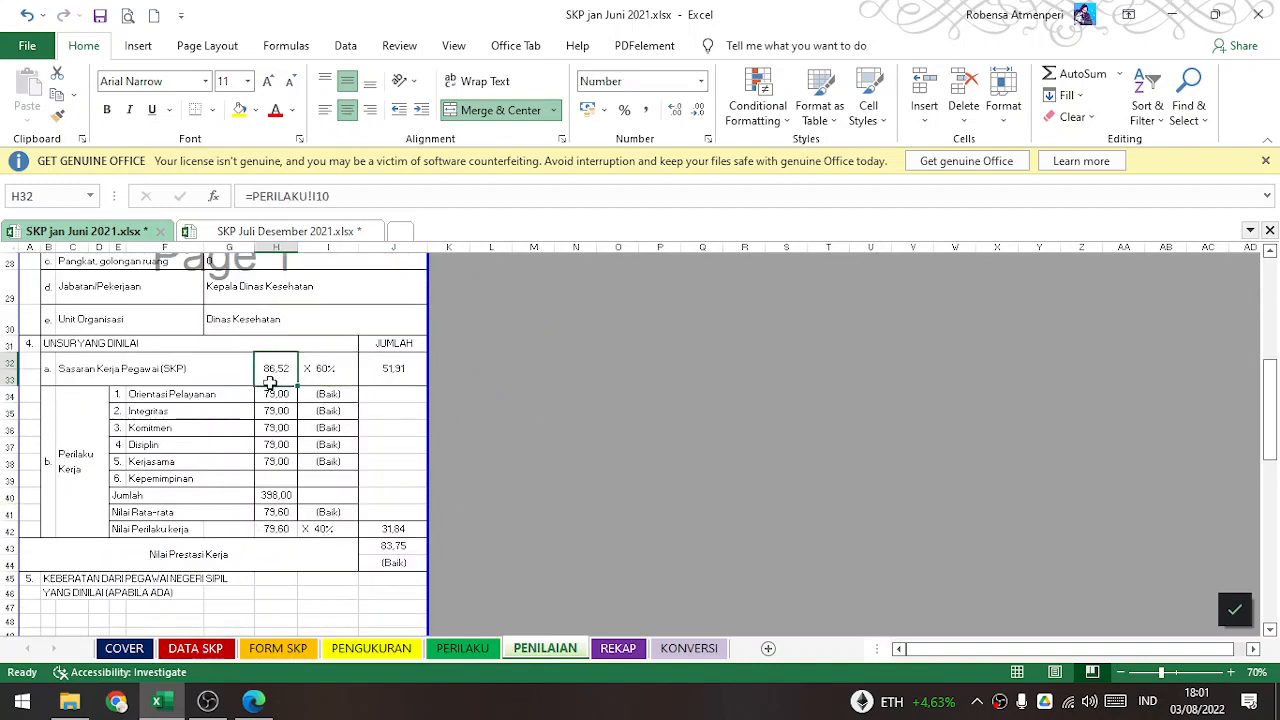
left_click(458, 652)
left_click(371, 648)
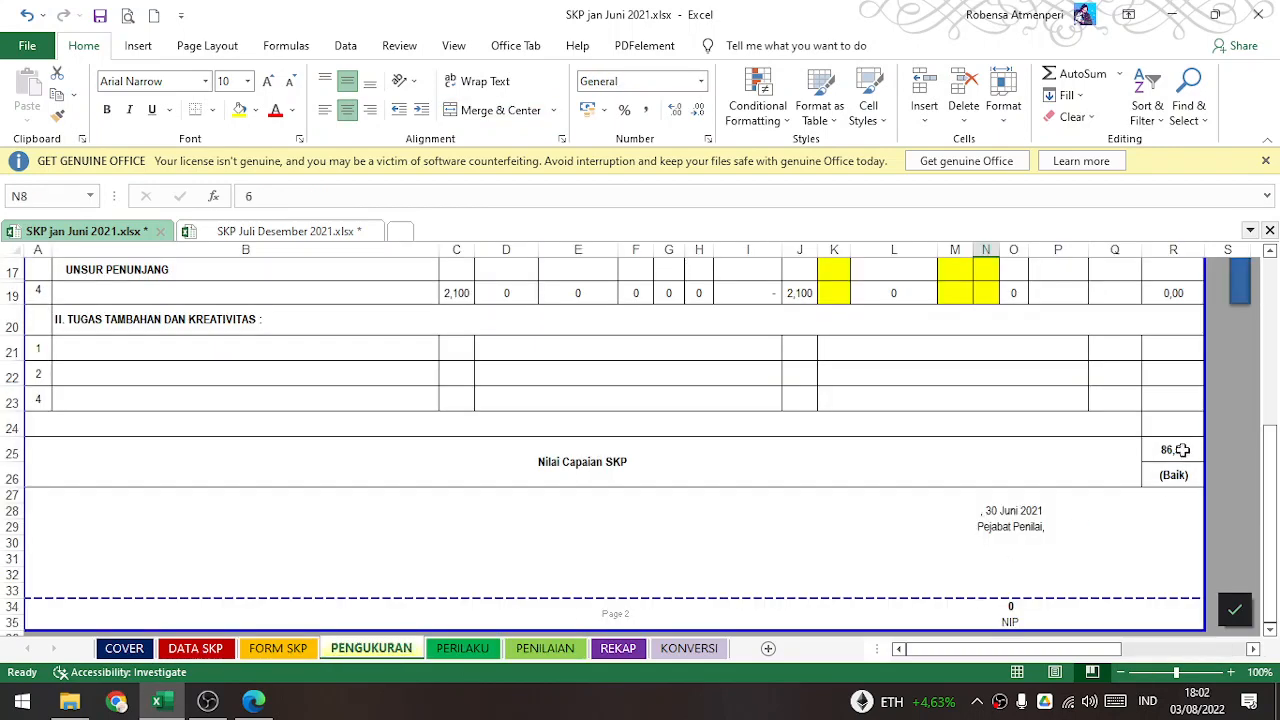
- Return to PENILAIAN and examine the Nilai Perilaku kerja row with its weighting, and the Nilai Prestasi Kerja formula
left_click(543, 649)
left_click(332, 529)
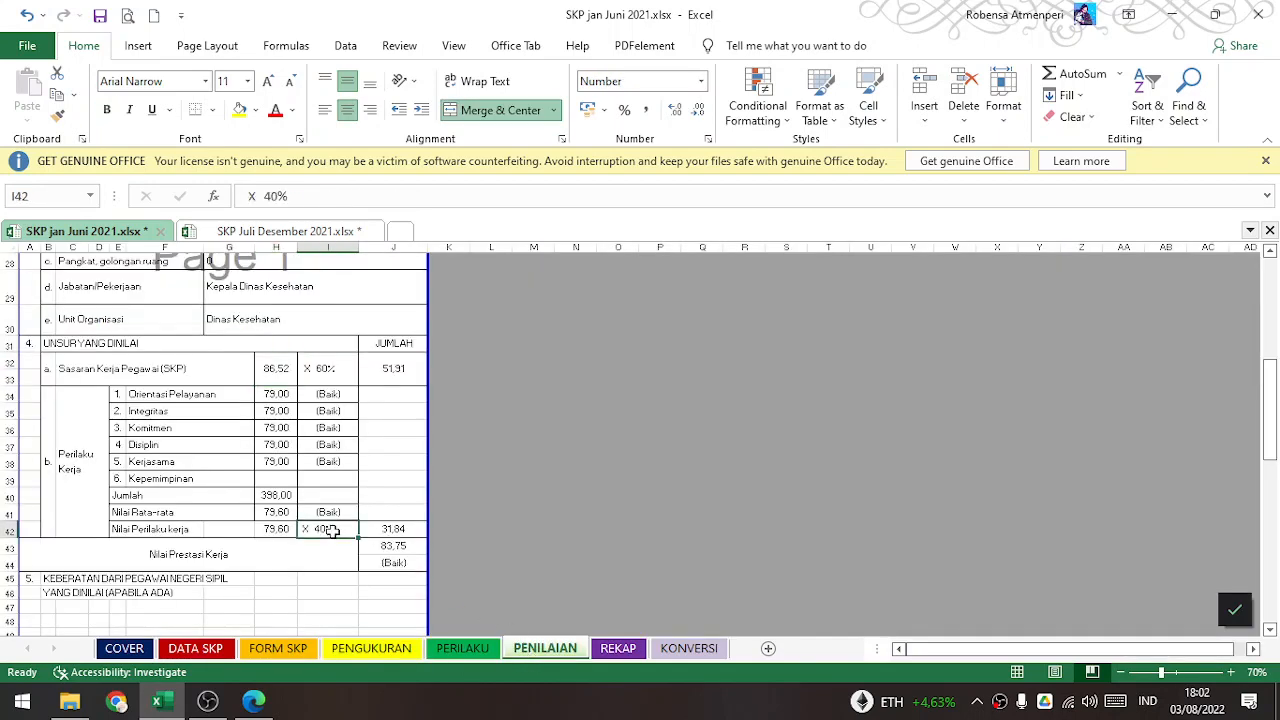
left_click(277, 528)
left_click(391, 545)
scroll(385, 546, "down", 3)
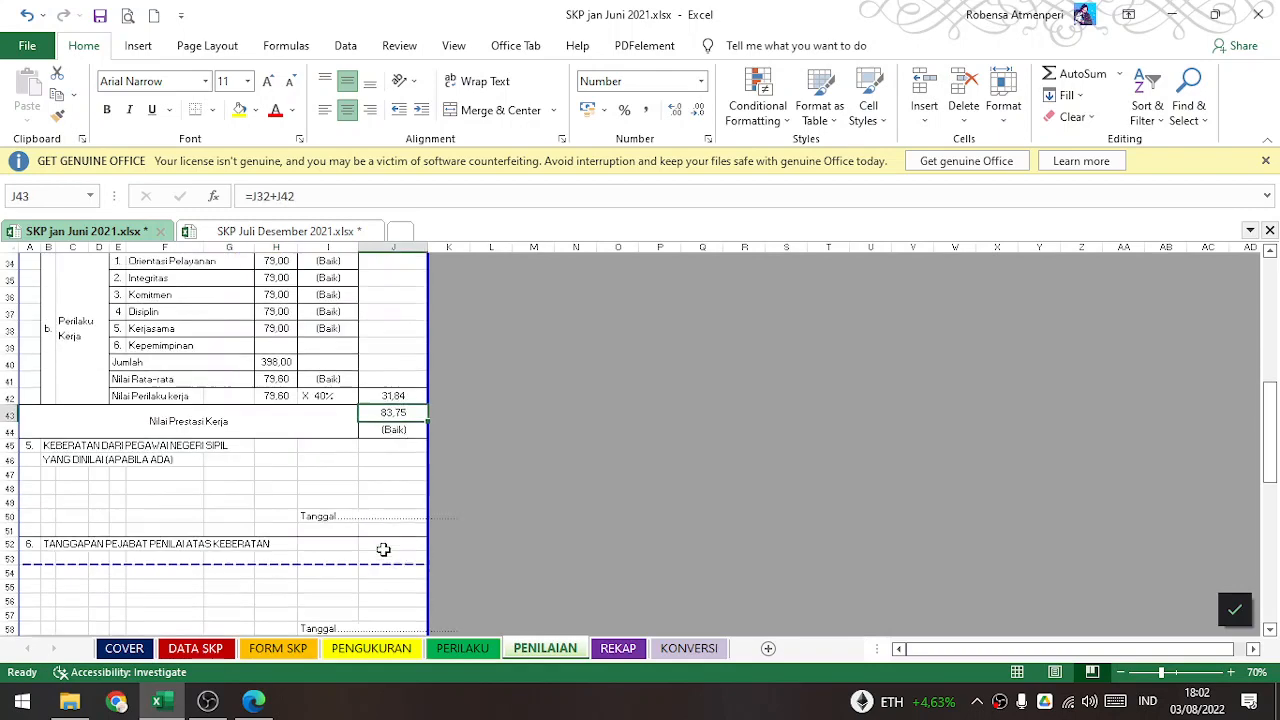
- Open the REKAP sheet and examine the Prestasi Kerja, Perilaku kerja and NILAI KINERJA PNS values in rows 12 to 14
left_click(618, 648)
scroll(445, 578, "down", 2)
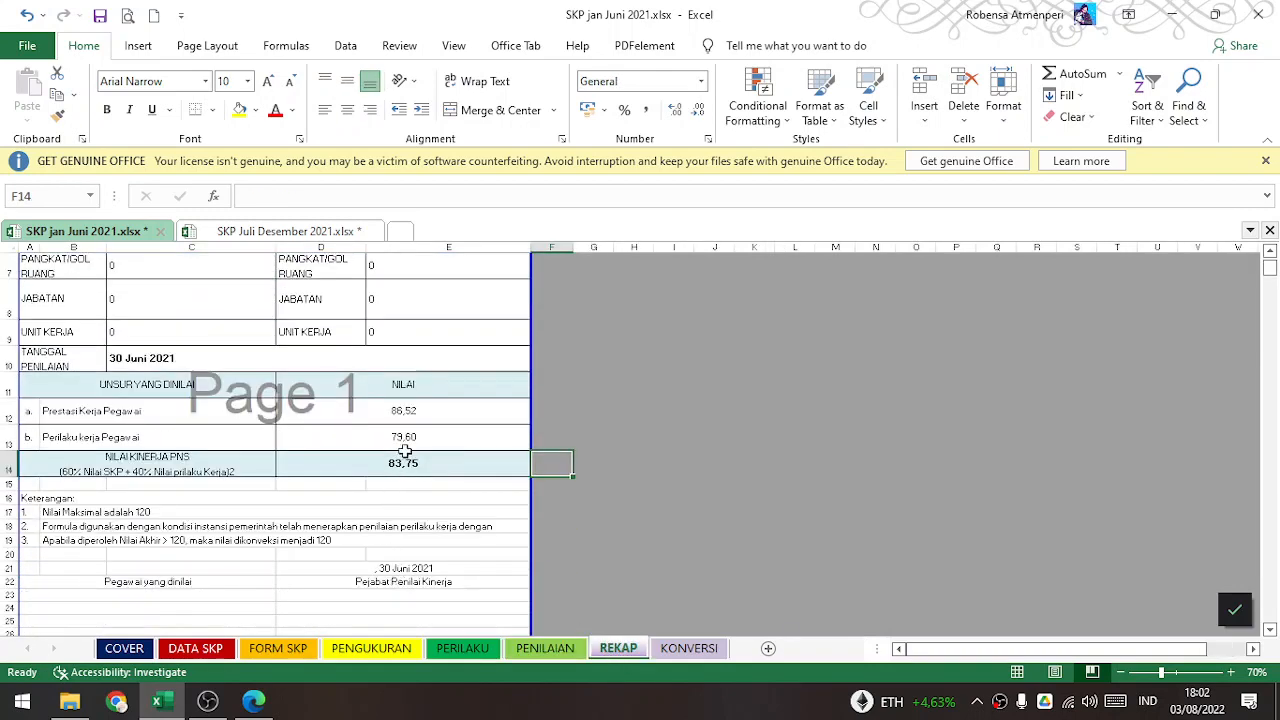
left_click(411, 409)
left_click(411, 438)
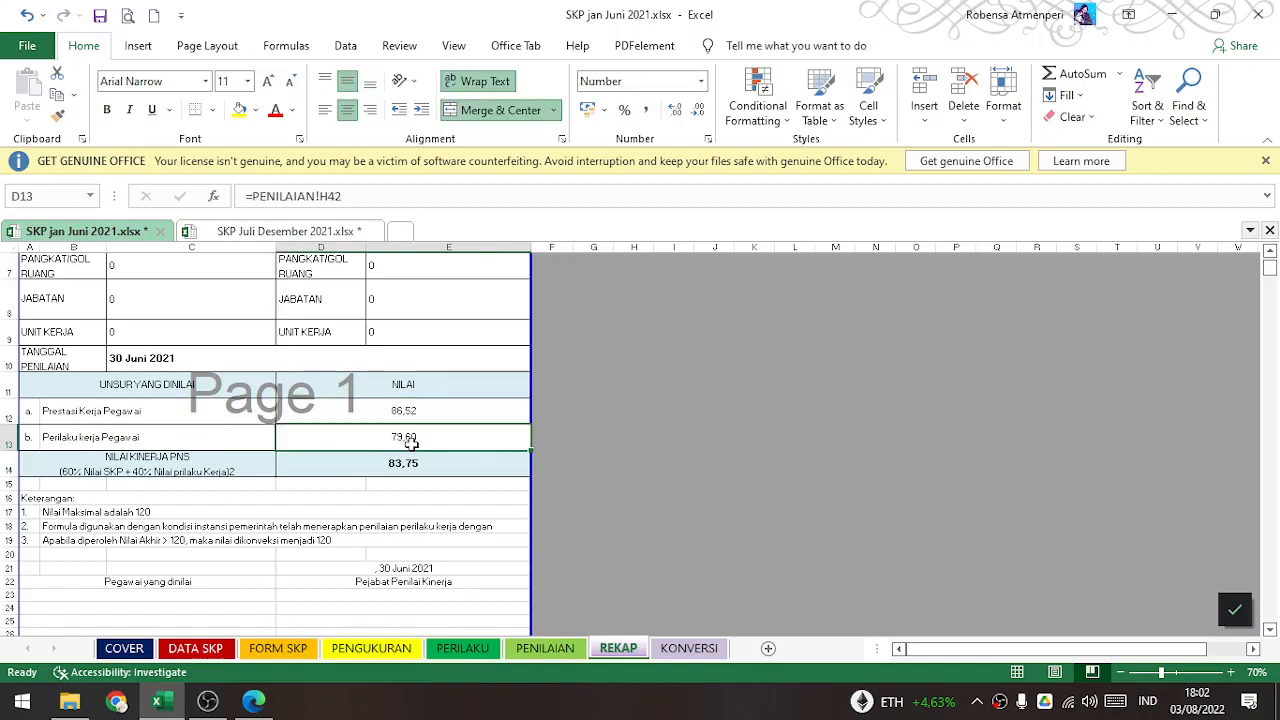
left_click(412, 463)
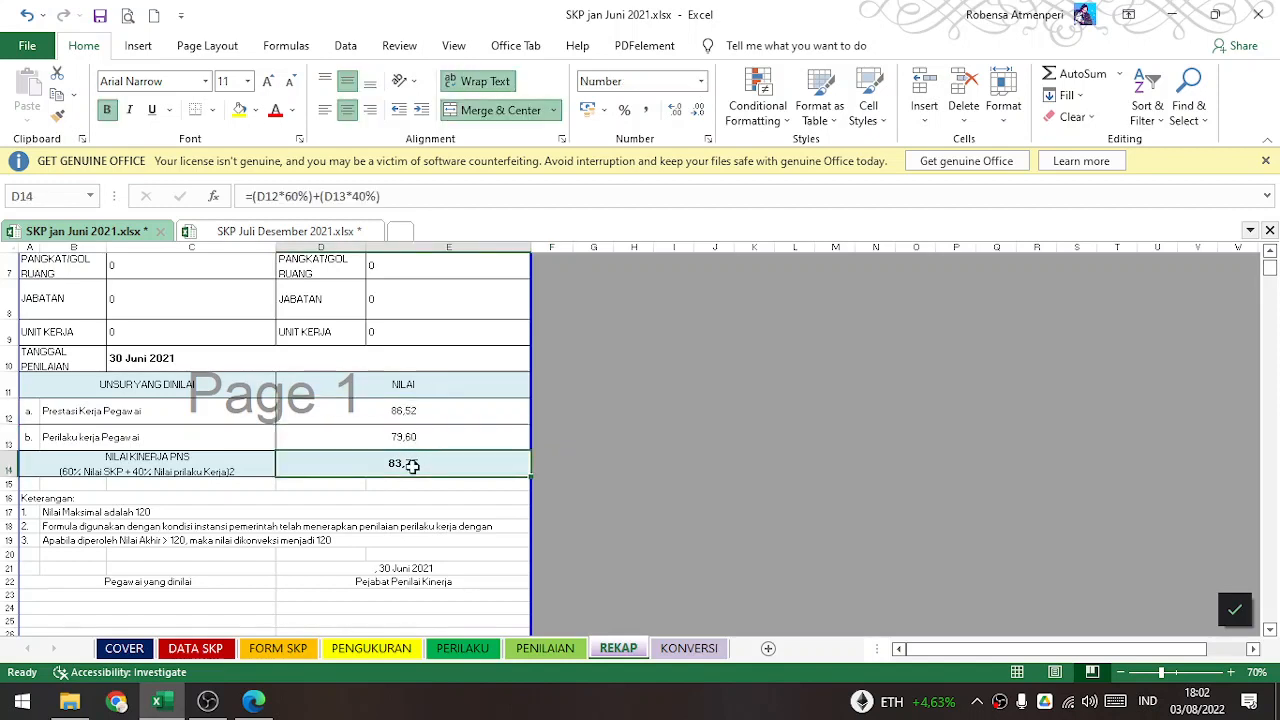
- Examine the converted NILAI KINERJA PNS on KONVERSI against REKAP, and read the Keterangan note on the maximum value
left_click(688, 650)
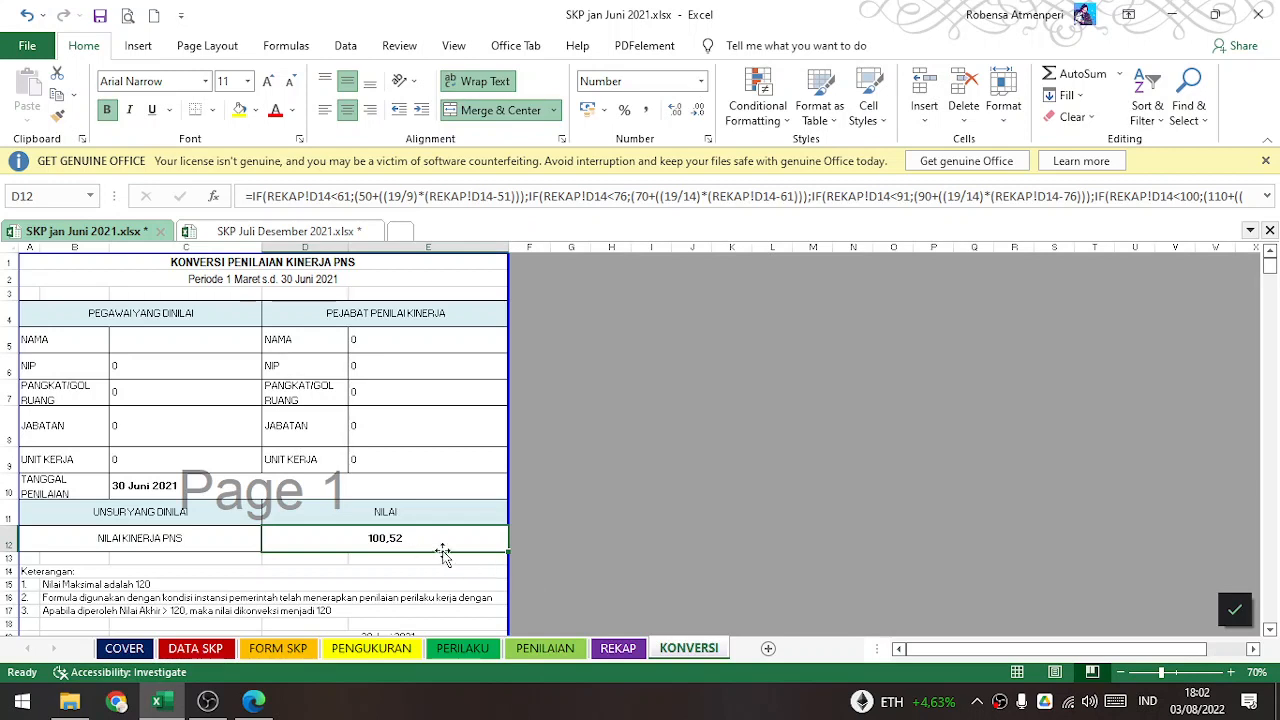
left_click(607, 650)
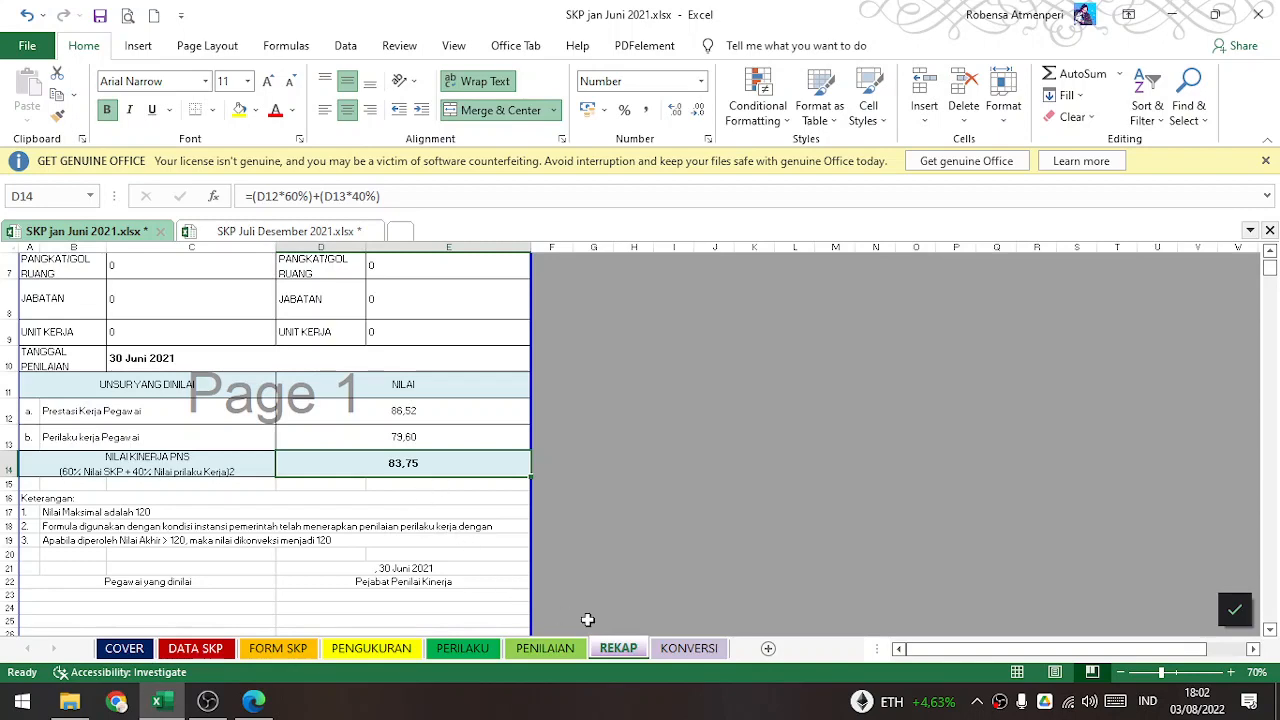
left_click(686, 650)
scroll(538, 620, "down", 4)
scroll(367, 523, "up", 1)
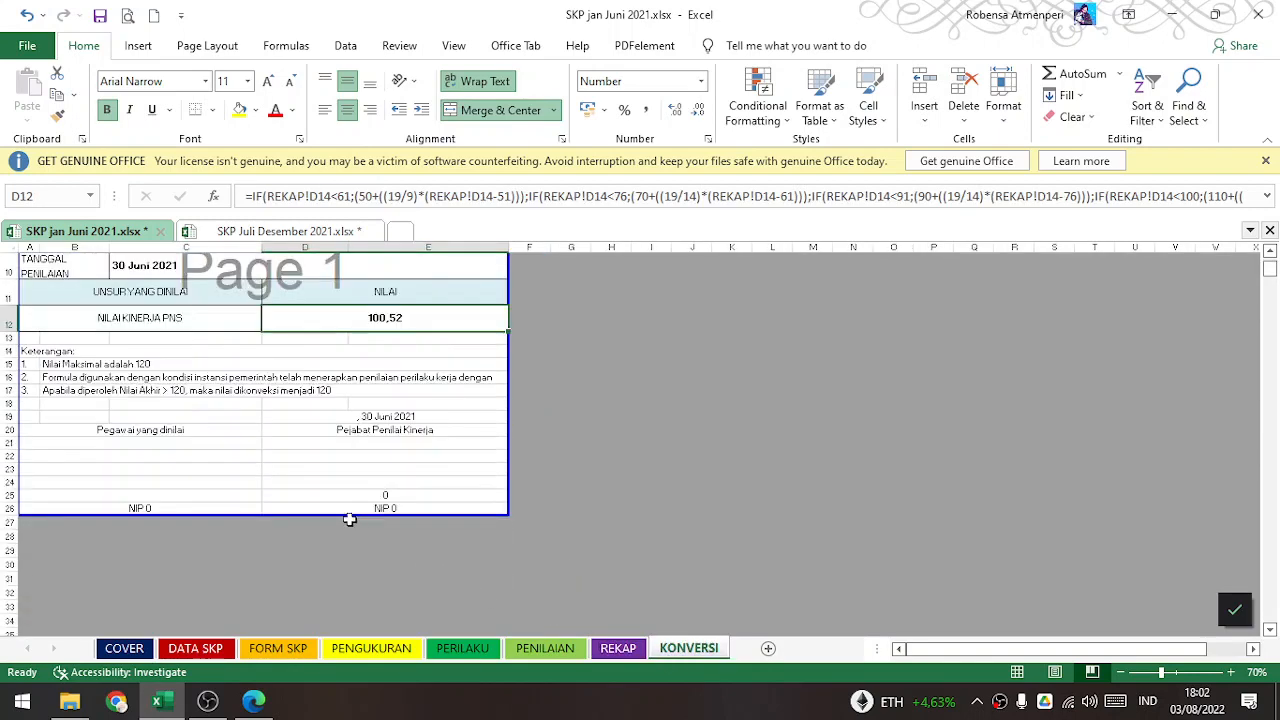
left_click(142, 364)
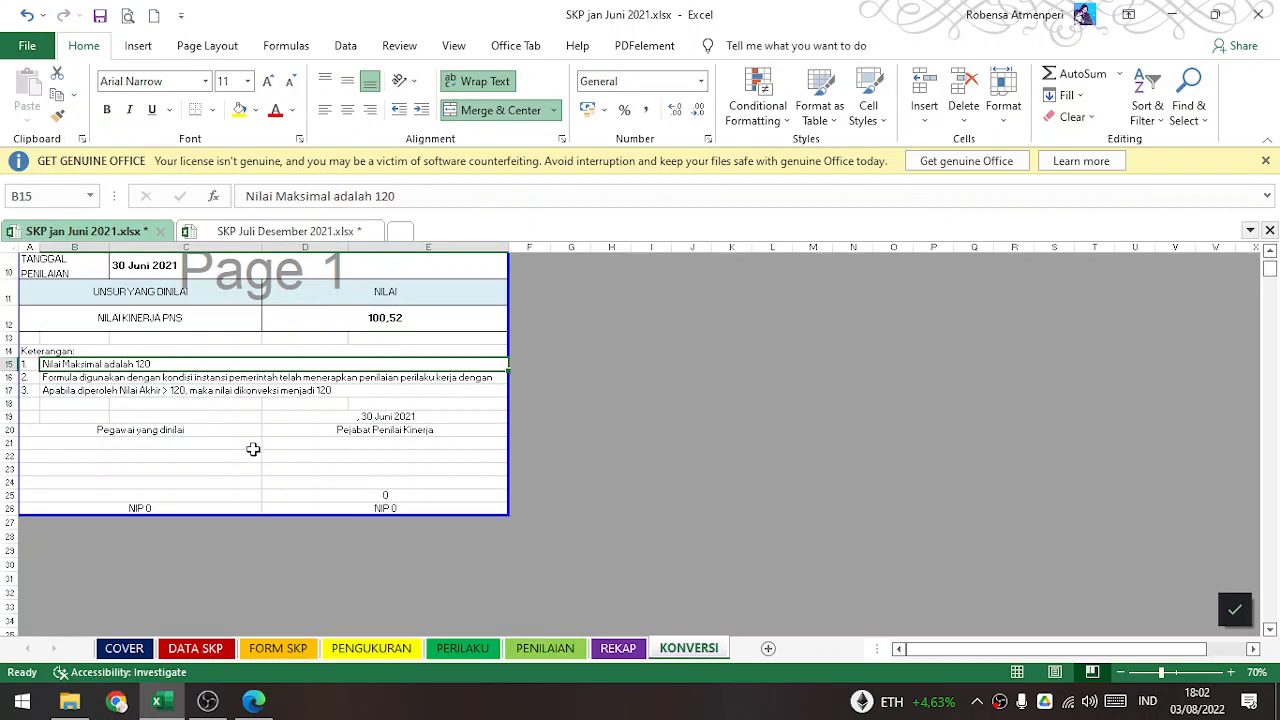
scroll(255, 450, "up", 1)
- Review the Perilaku kerja and final values on REKAP once more, and examine the conversion formula in D12 on KONVERSI
left_click(545, 648)
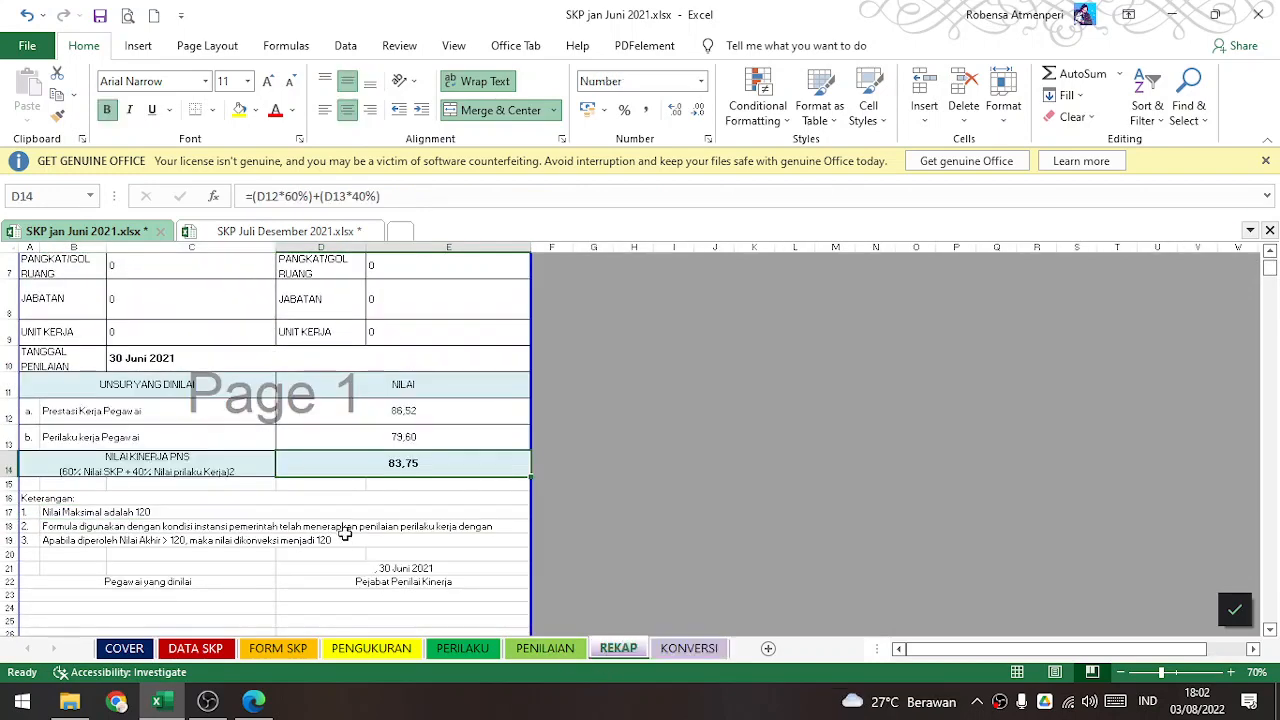
scroll(335, 525, "down", 1)
scroll(310, 505, "up", 2)
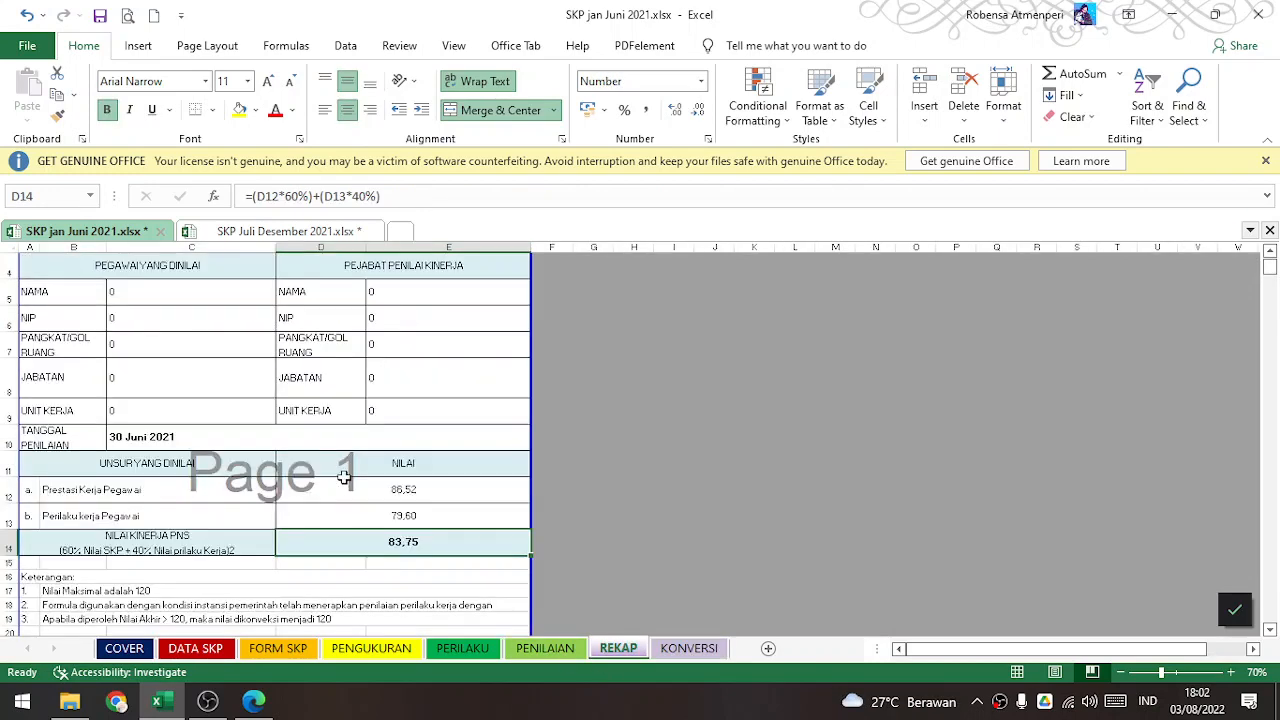
left_click(400, 518)
left_click(405, 535)
left_click(670, 646)
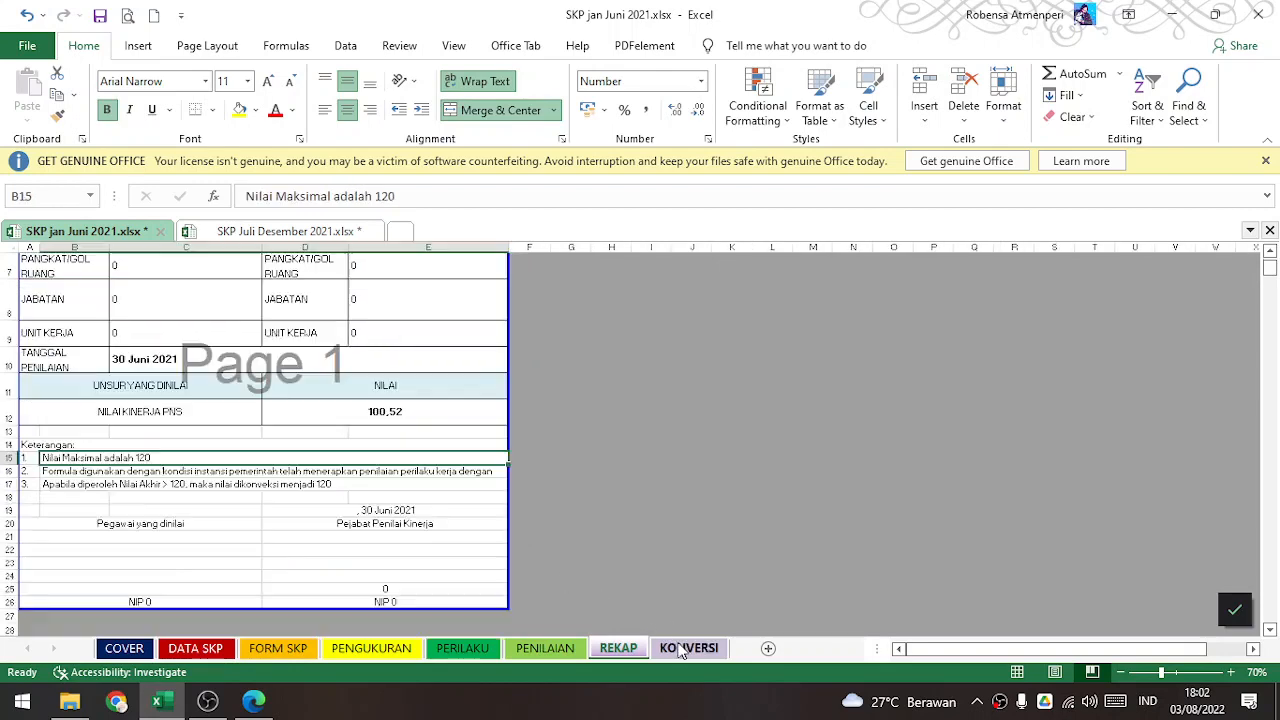
scroll(349, 471, "up", 2)
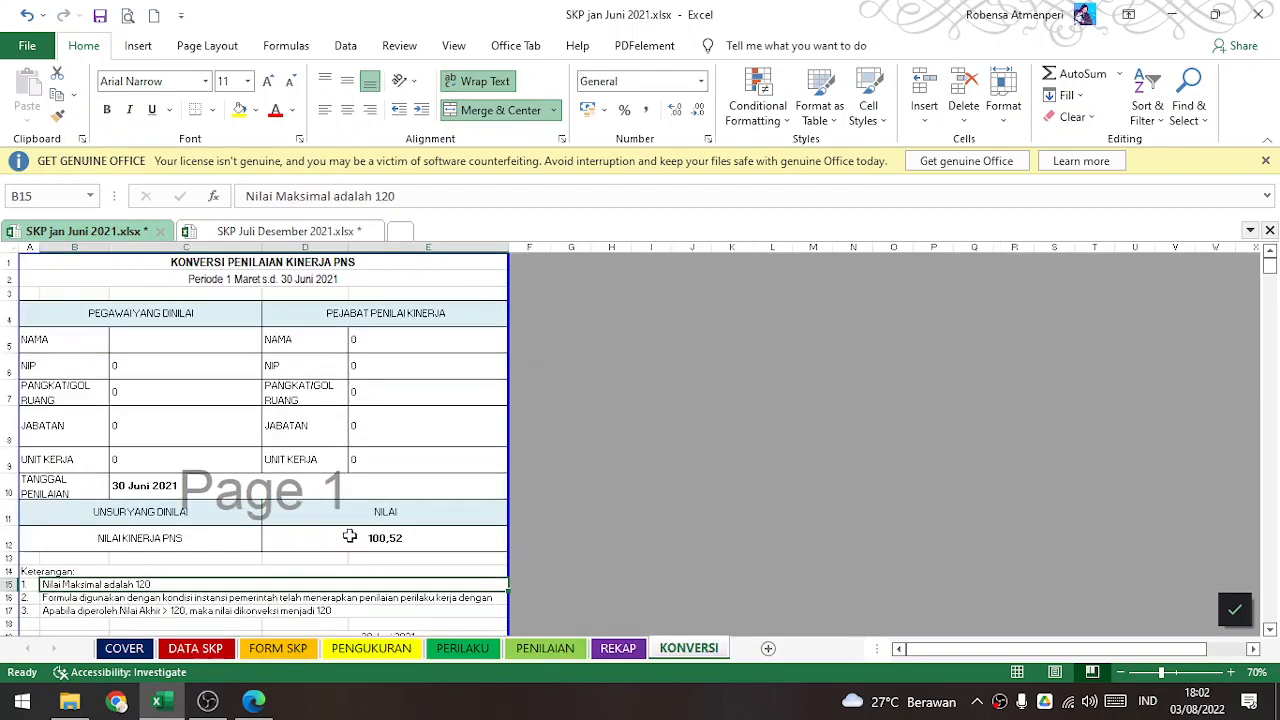
left_click(361, 543)
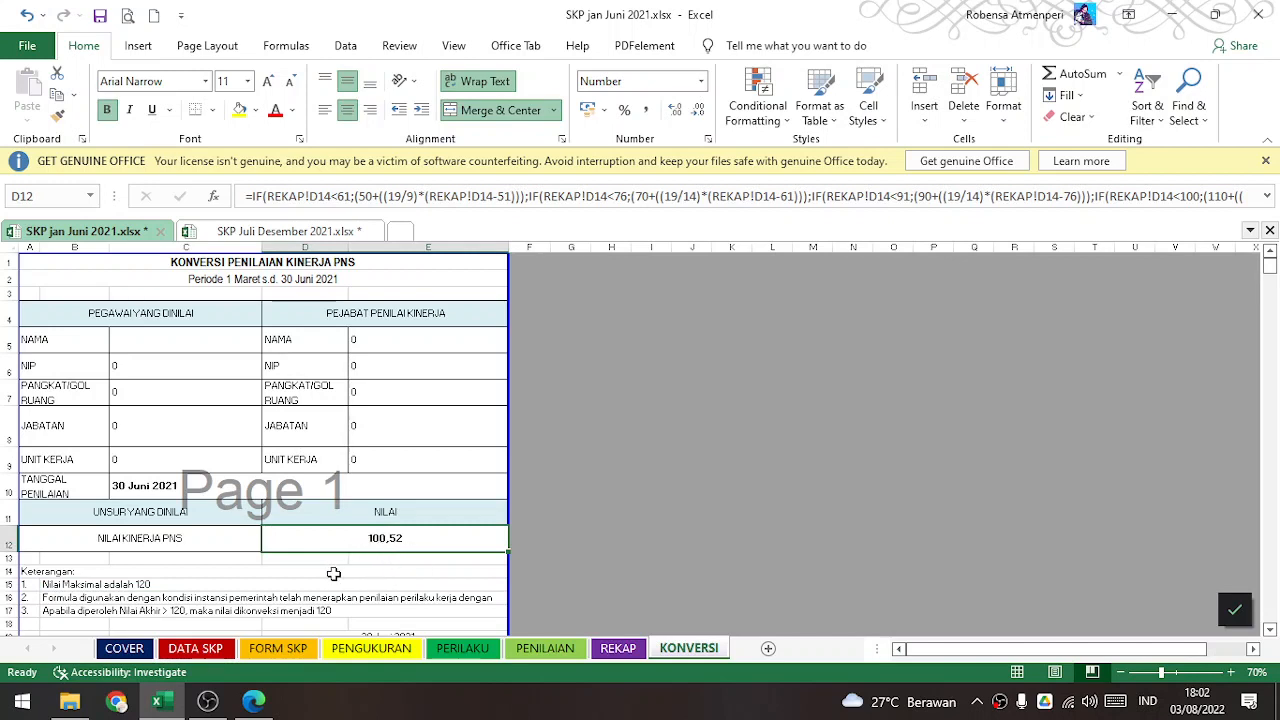
- Switch to the SKP Juli Desember 2021 workbook and dismiss the security and licence notices above its Data sheet
left_click(252, 236)
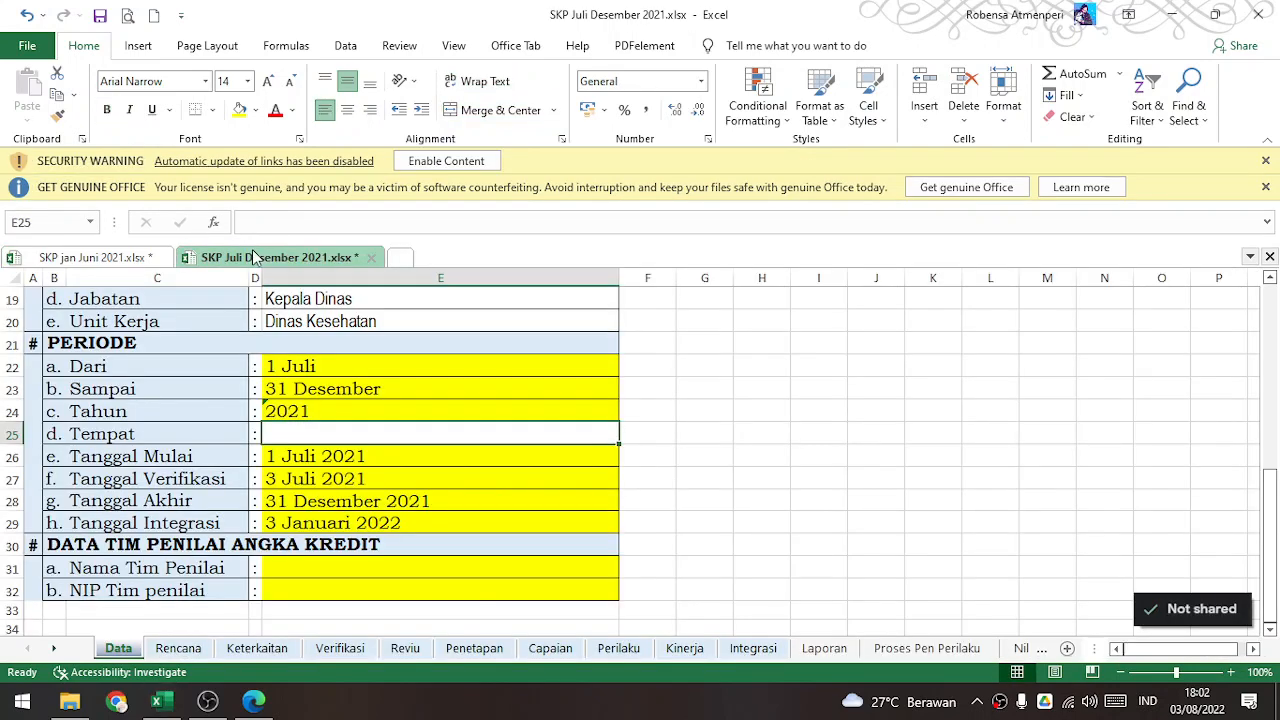
scroll(190, 540, "up", 6)
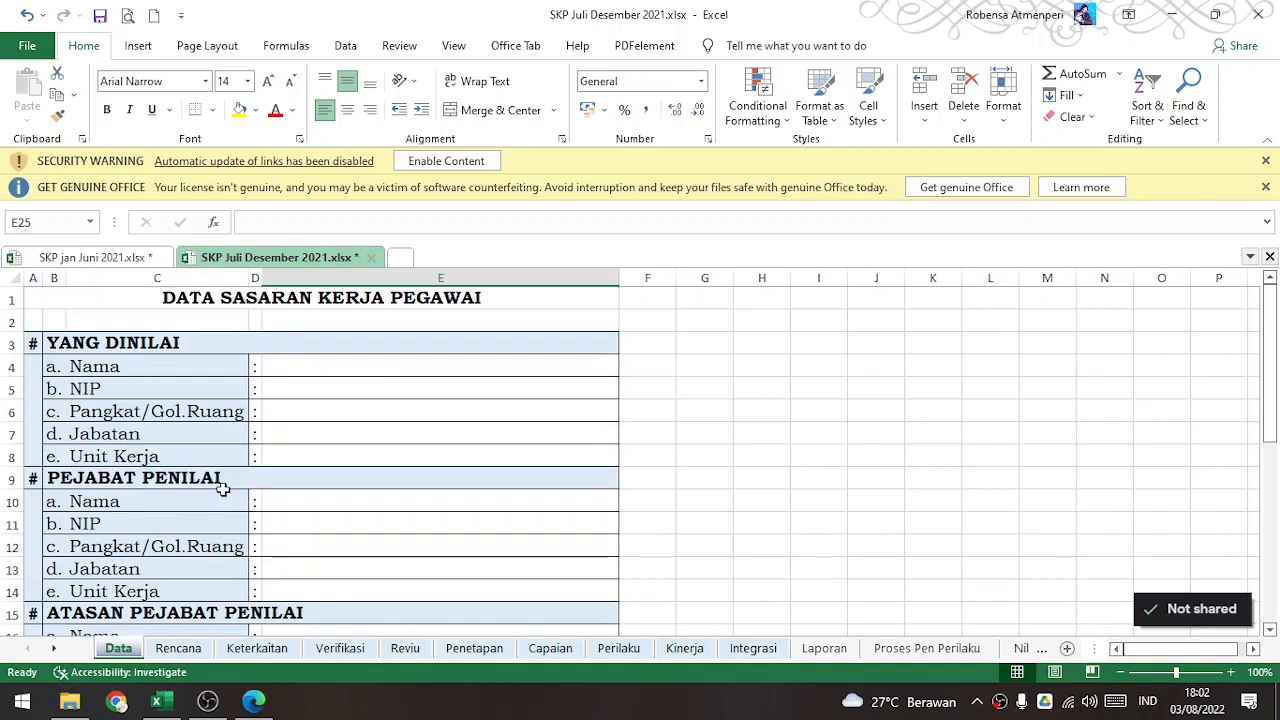
scroll(222, 487, "down", 5)
scroll(205, 470, "up", 4)
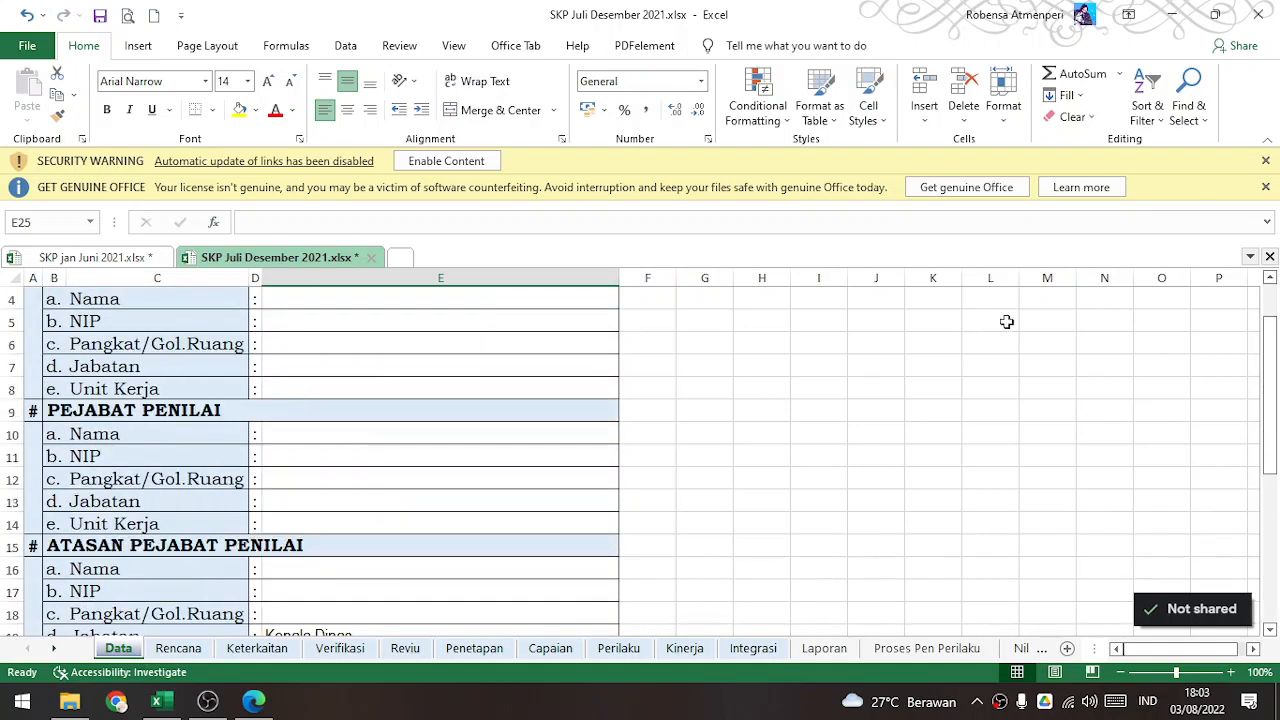
left_click(1265, 187)
left_click(1265, 160)
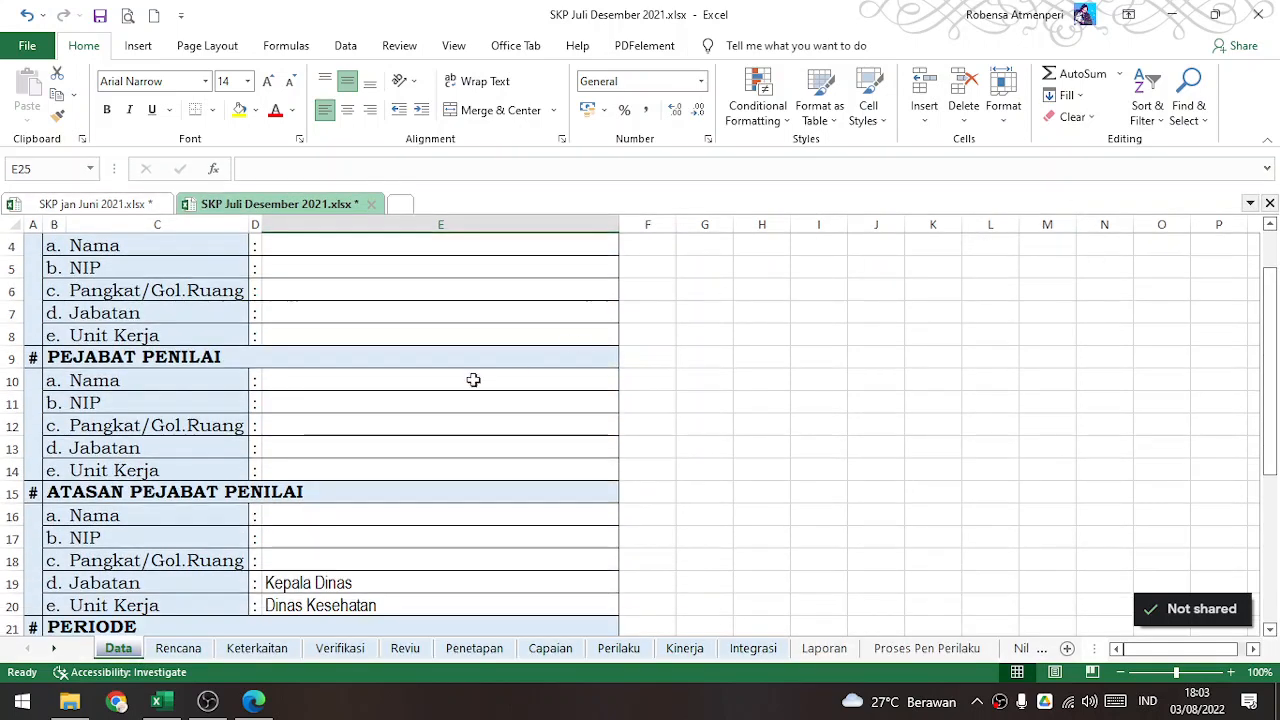
scroll(189, 513, "up", 1)
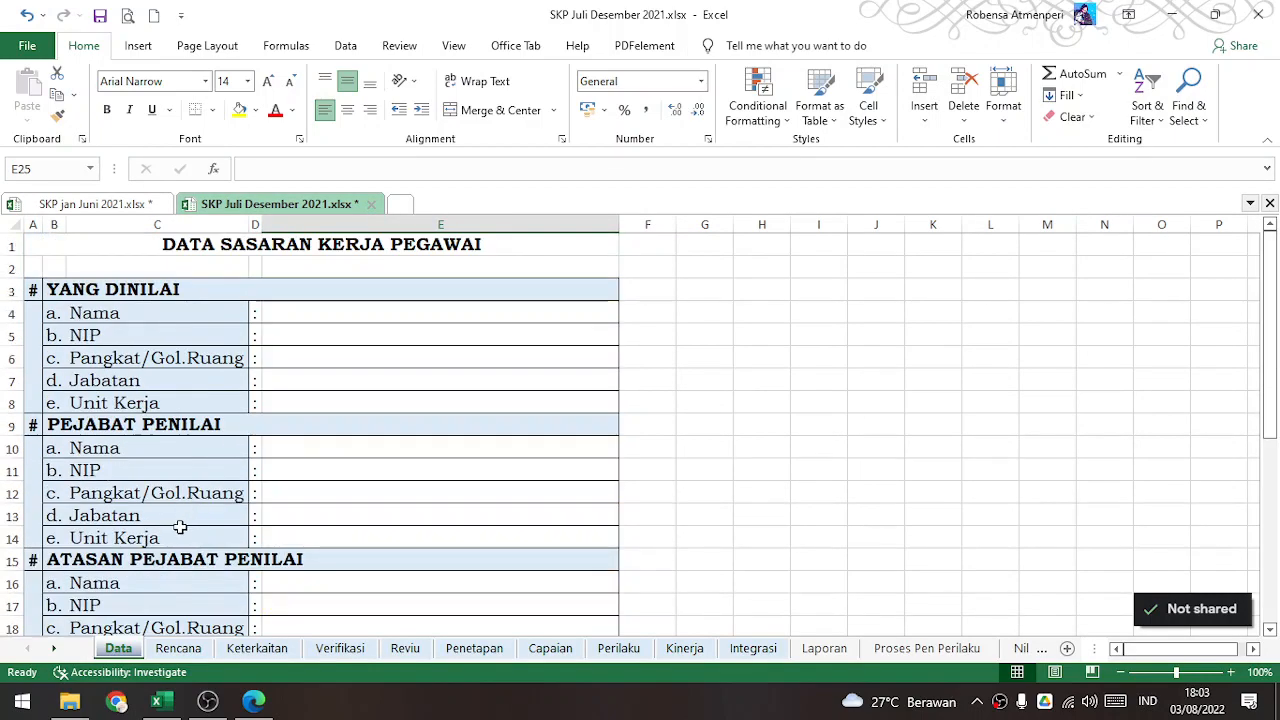
- Examine the Data sheet's fields for YANG DINILAI, PEJABAT PENILAI, ATASAN PEJABAT PENILAI, PERIODE and the Tim Penilai Angka Kredit
scroll(177, 530, "down", 4)
scroll(218, 508, "up", 4)
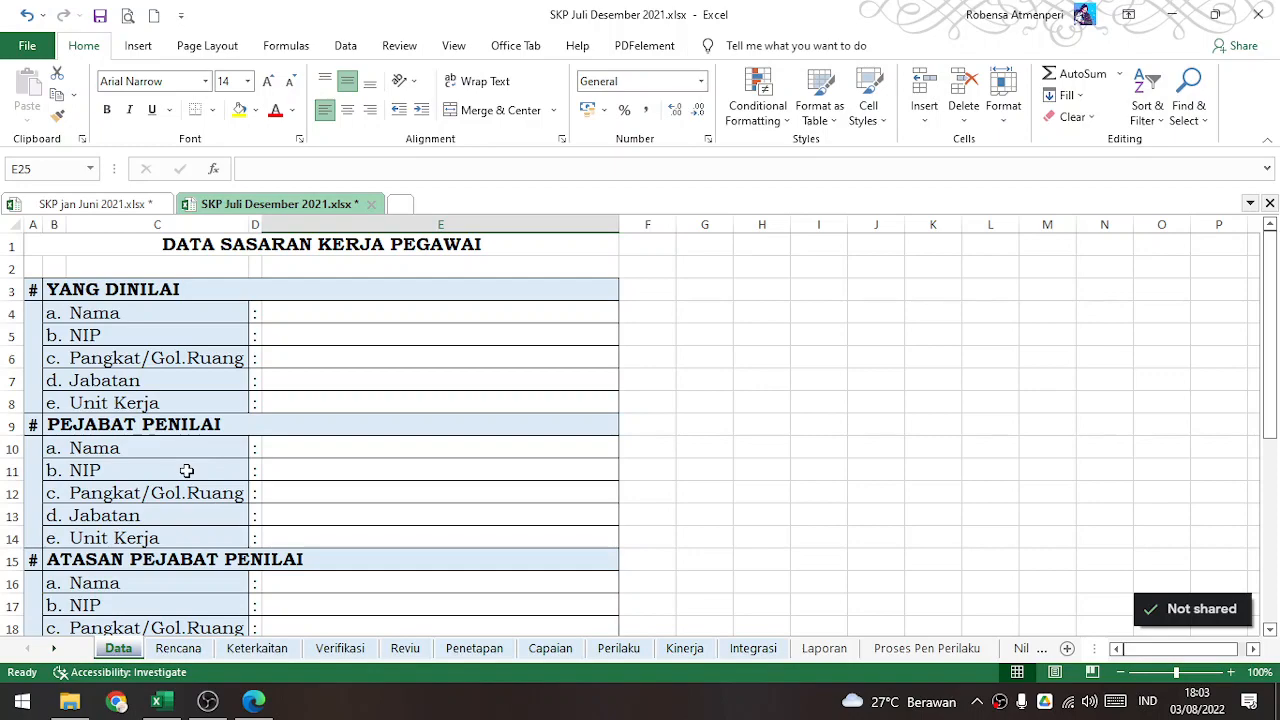
scroll(186, 470, "down", 6)
scroll(186, 434, "up", 6)
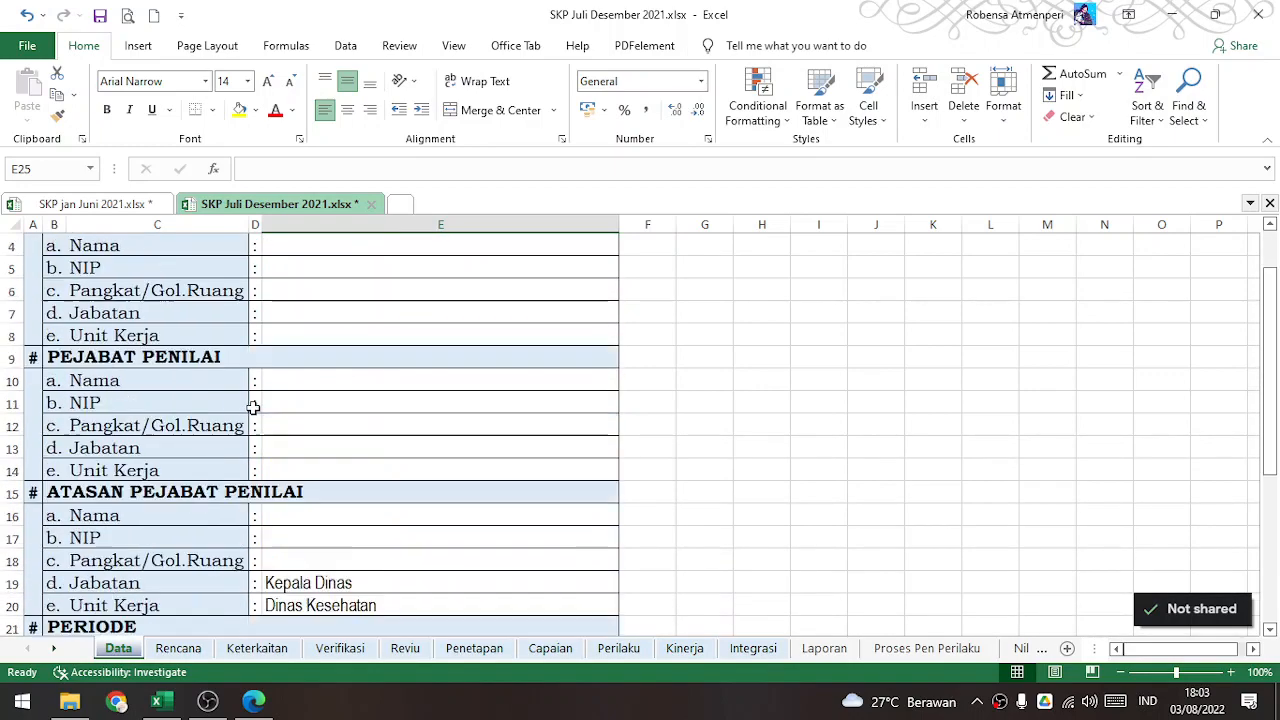
left_click_drag(294, 312, 345, 404)
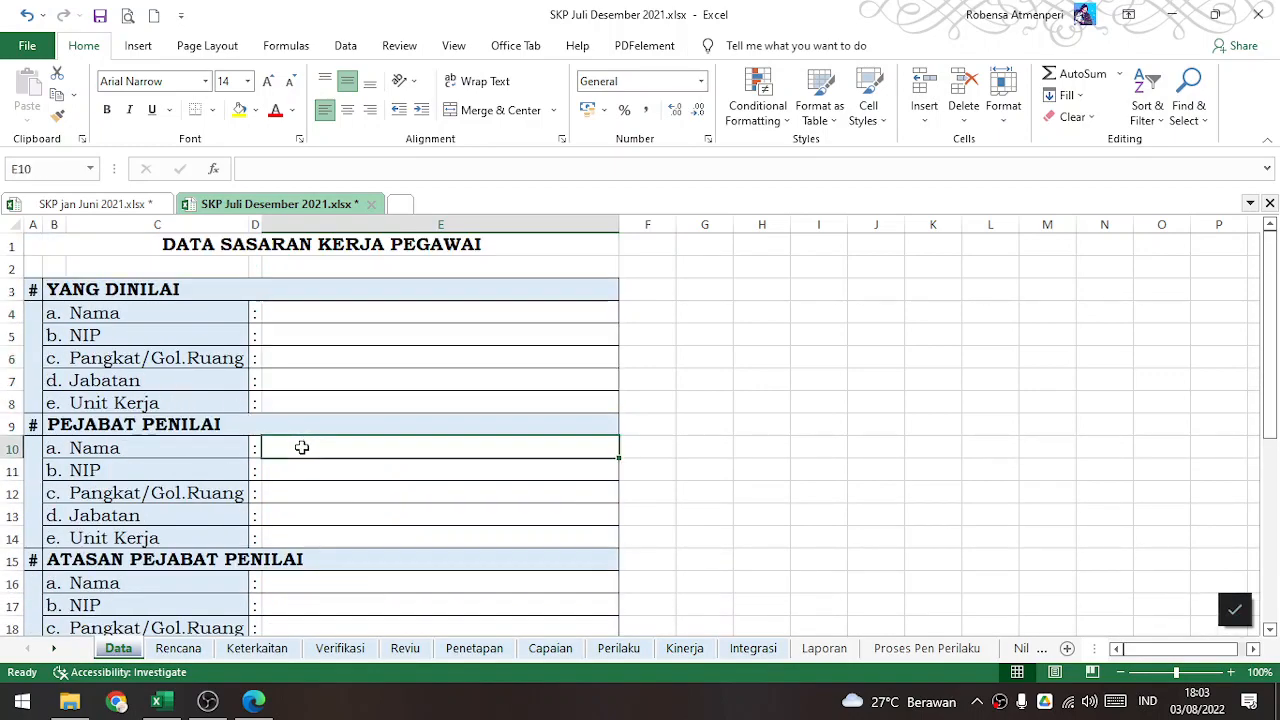
left_click_drag(300, 449, 366, 557)
scroll(341, 518, "down", 1)
scroll(340, 510, "down", 4)
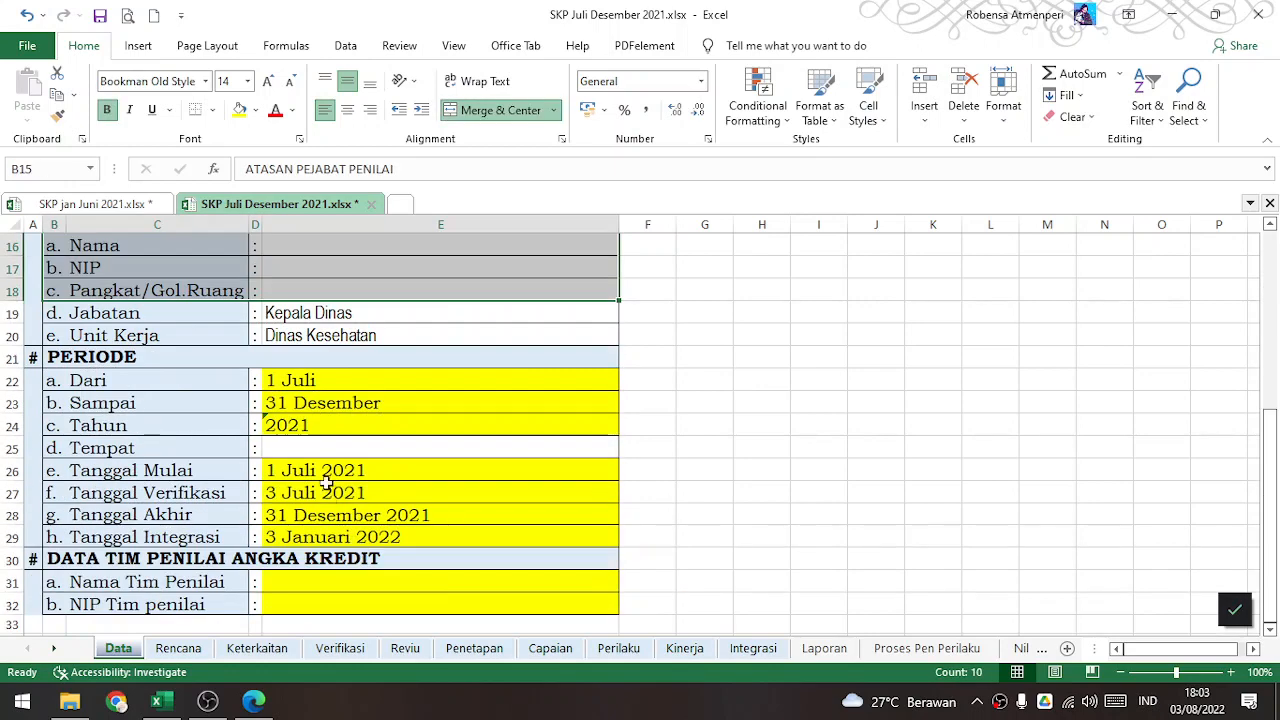
scroll(251, 584, "down", 2)
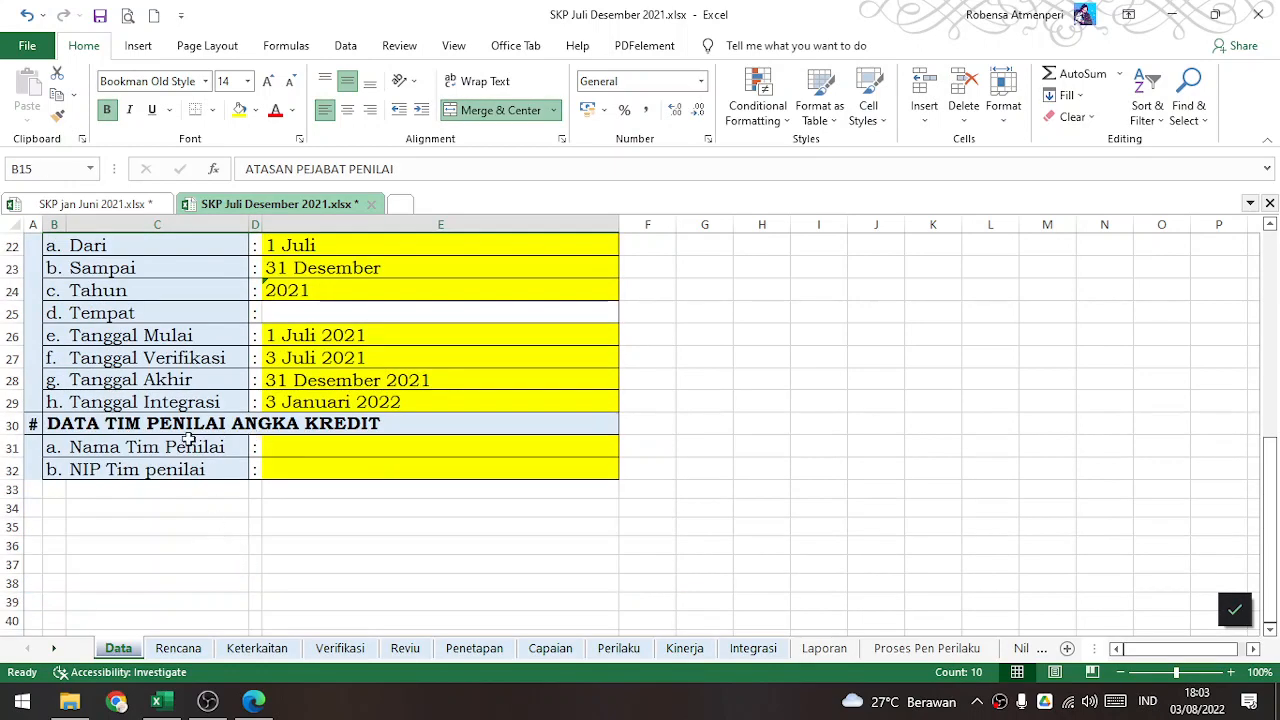
left_click_drag(264, 431, 300, 470)
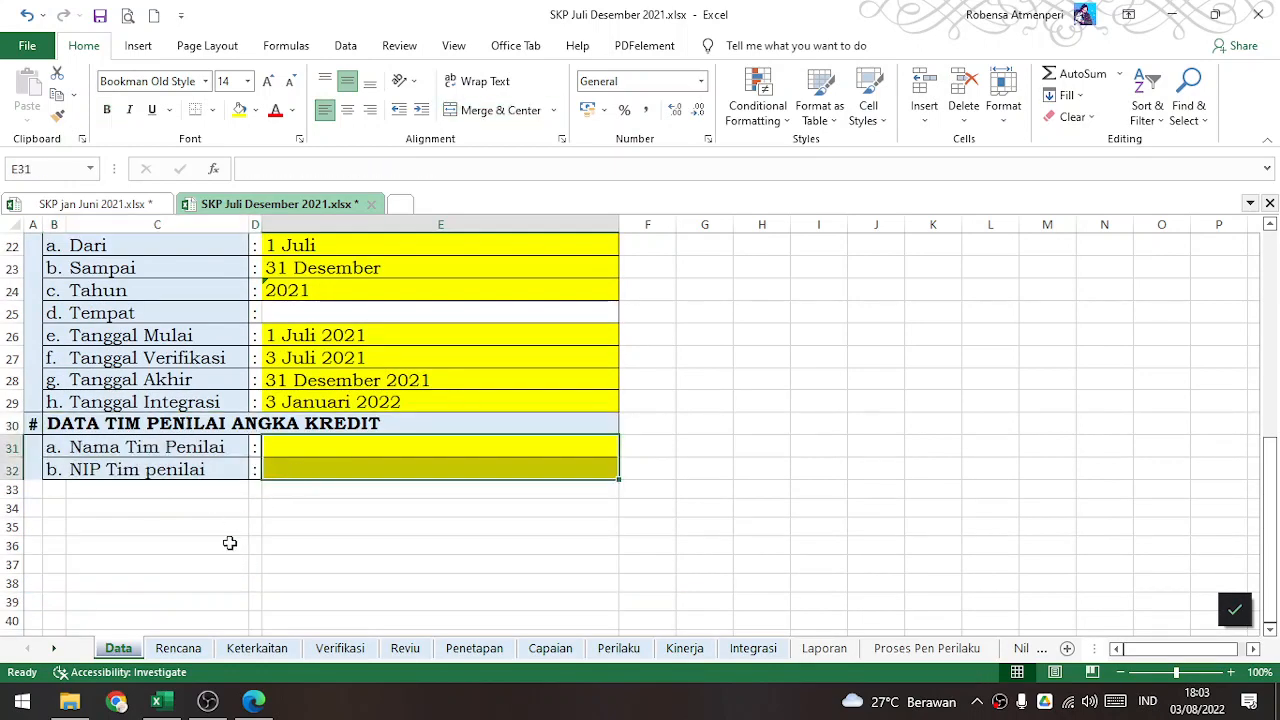
- Open the Rencana sheet and examine the superior's performance plan column, from its heading to the first KINERJA UTAMA entry in B14
left_click(179, 648)
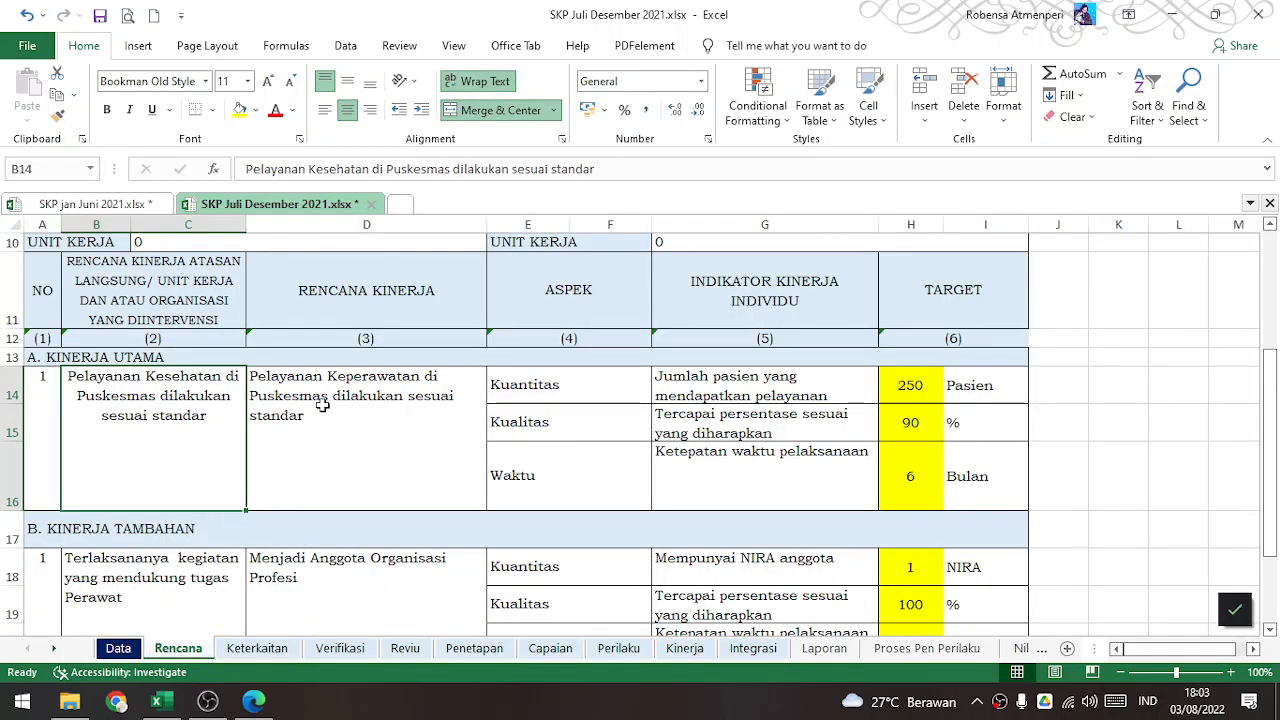
scroll(322, 405, "up", 2)
scroll(160, 413, "down", 2)
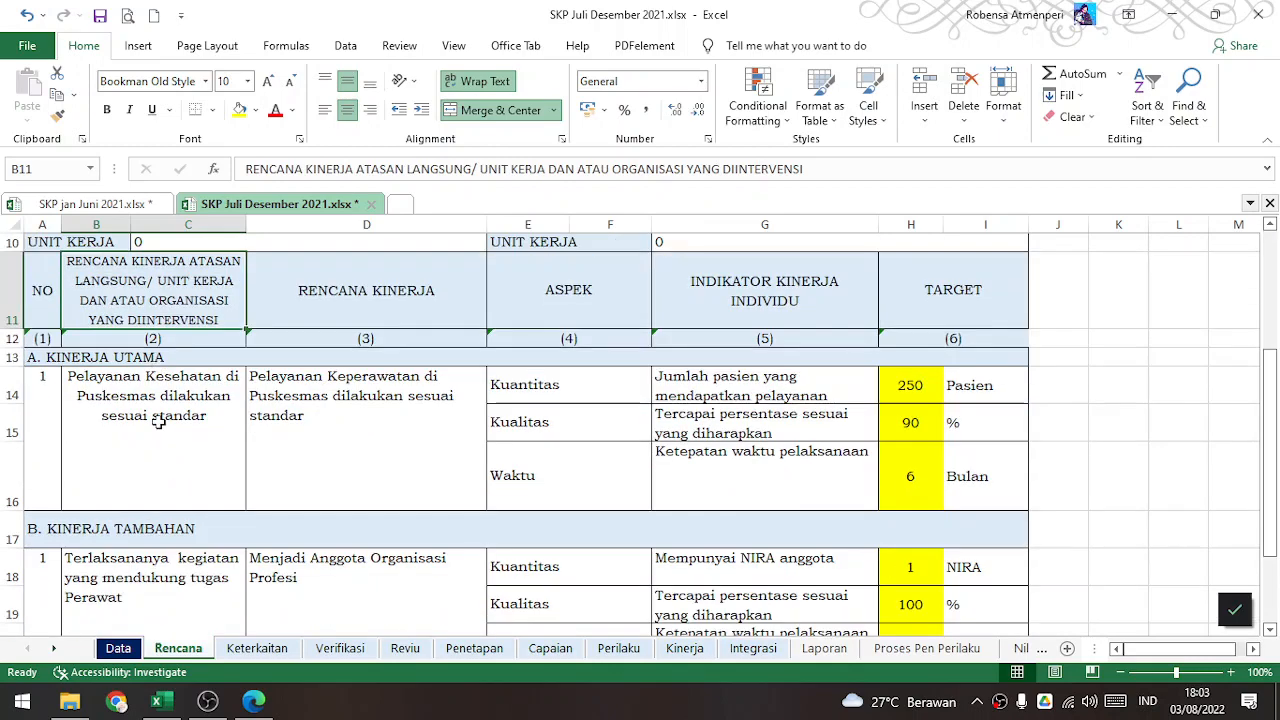
left_click(138, 416)
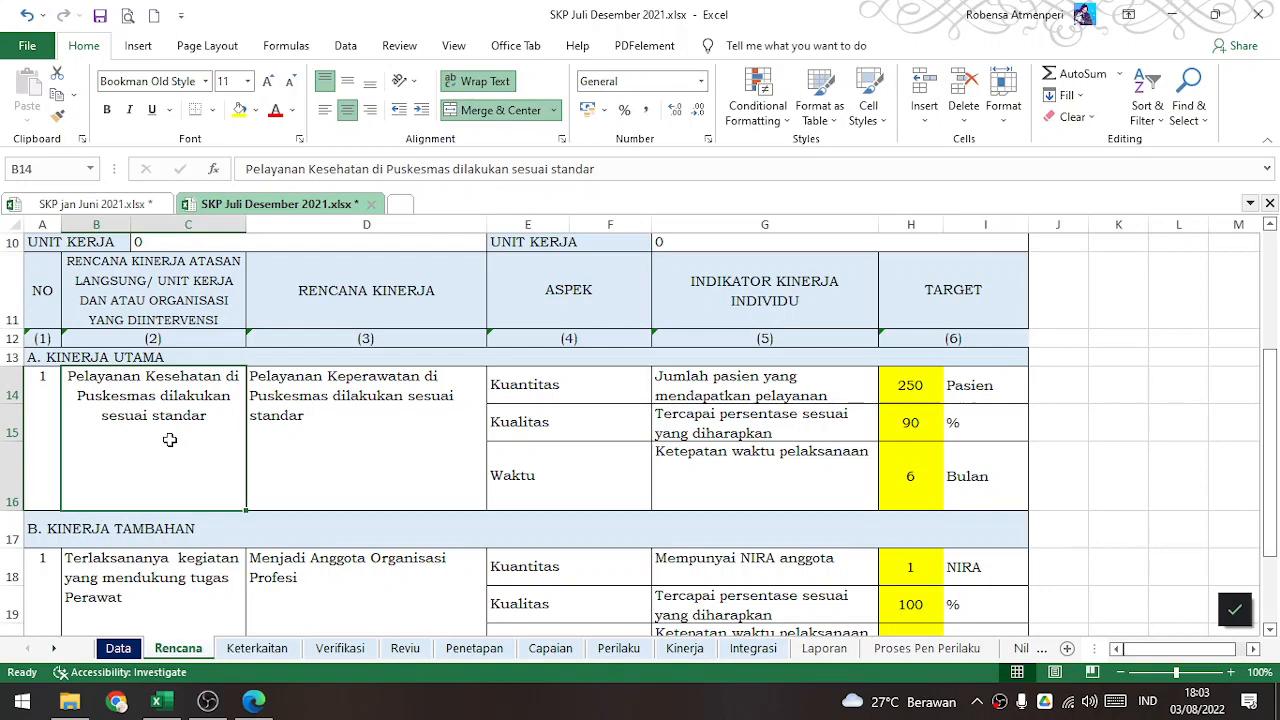
- Compare the individual RENCANA KINERJA entry in D14 with the superior's performance plan in B14 on Rencana
left_click(324, 403)
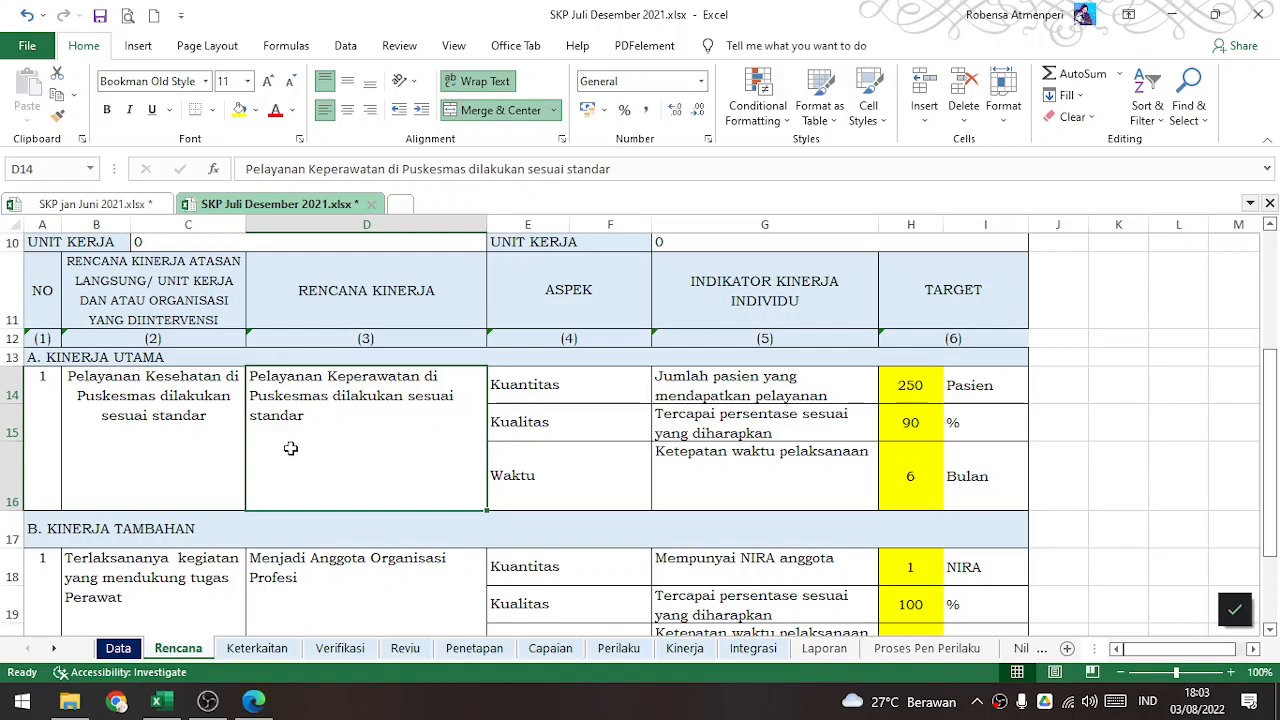
left_click(188, 415)
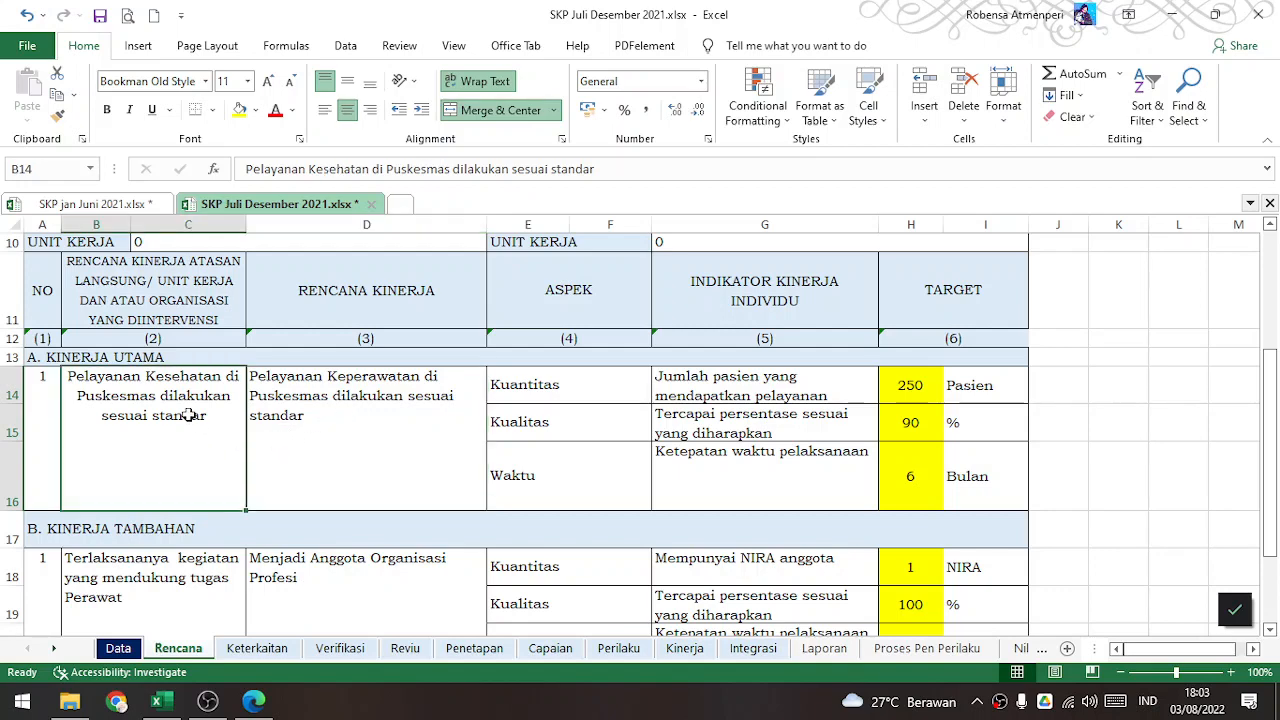
left_click(346, 428)
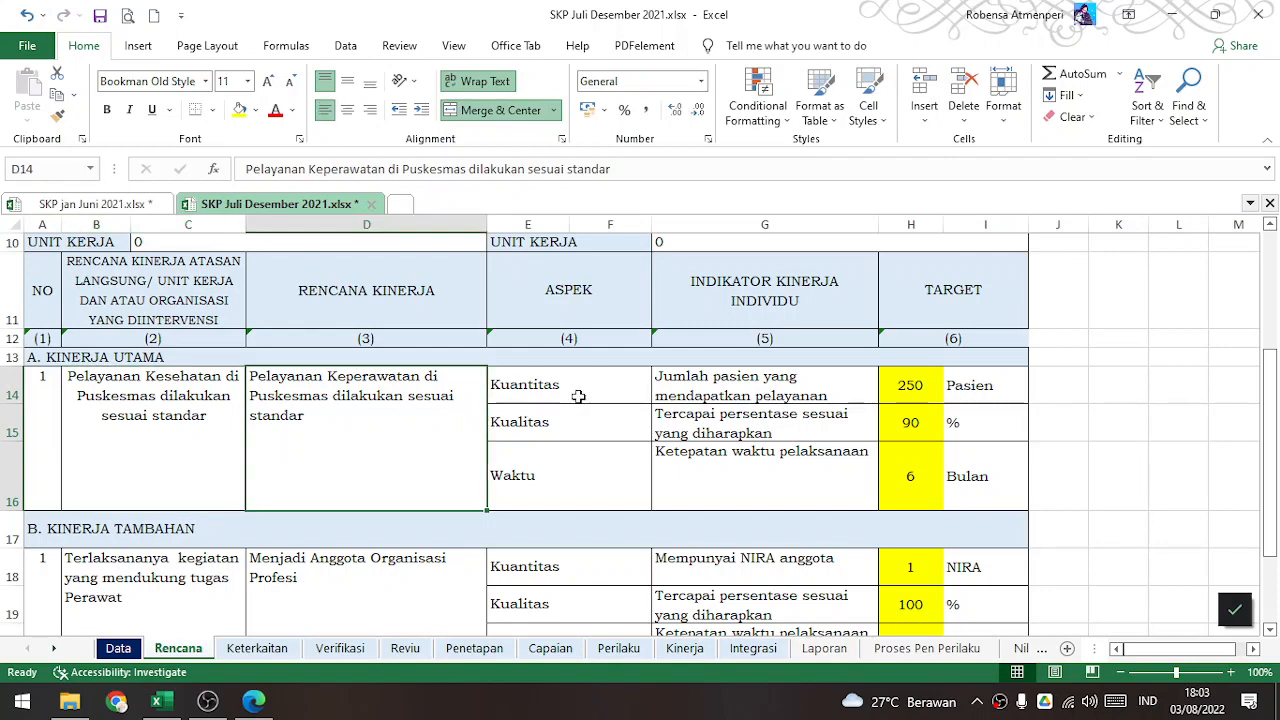
- Examine the Kuantitas, Kualitas and Waktu aspects of the KINERJA UTAMA entry with their individual indicators and yellow TARGET cells H14:H16
left_click(570, 318)
left_click(563, 388)
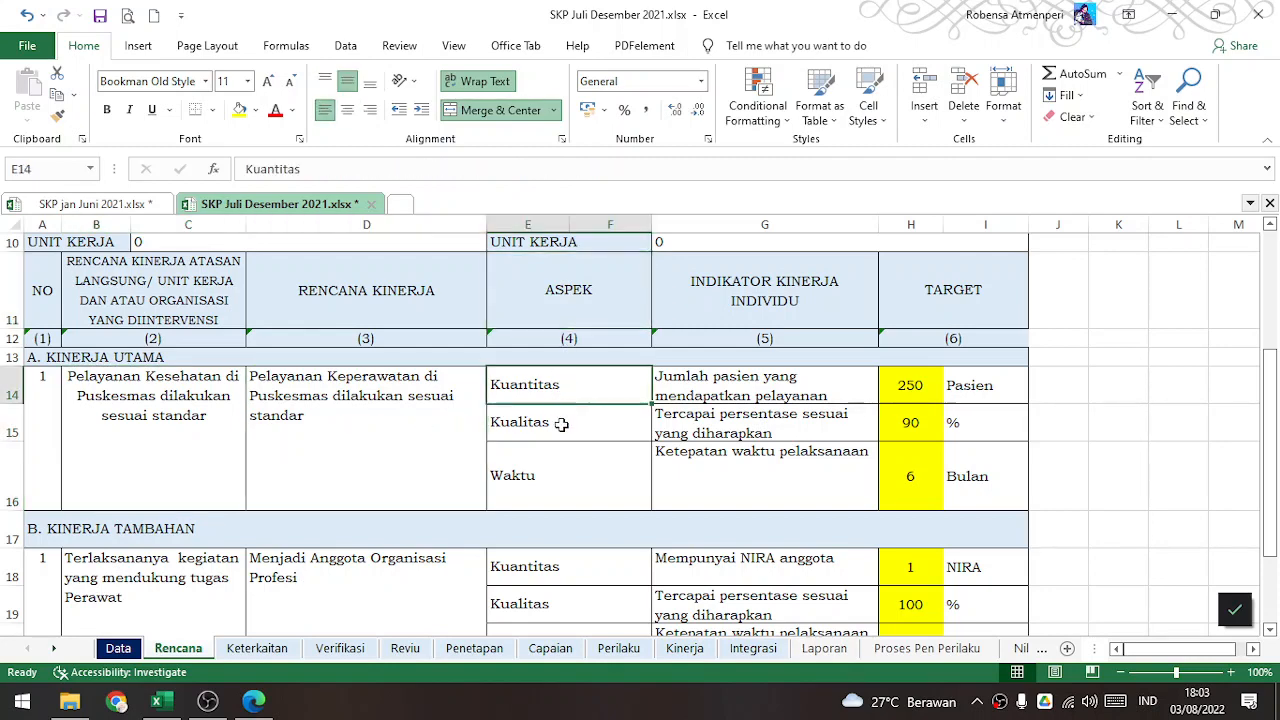
left_click(562, 424)
left_click(548, 484)
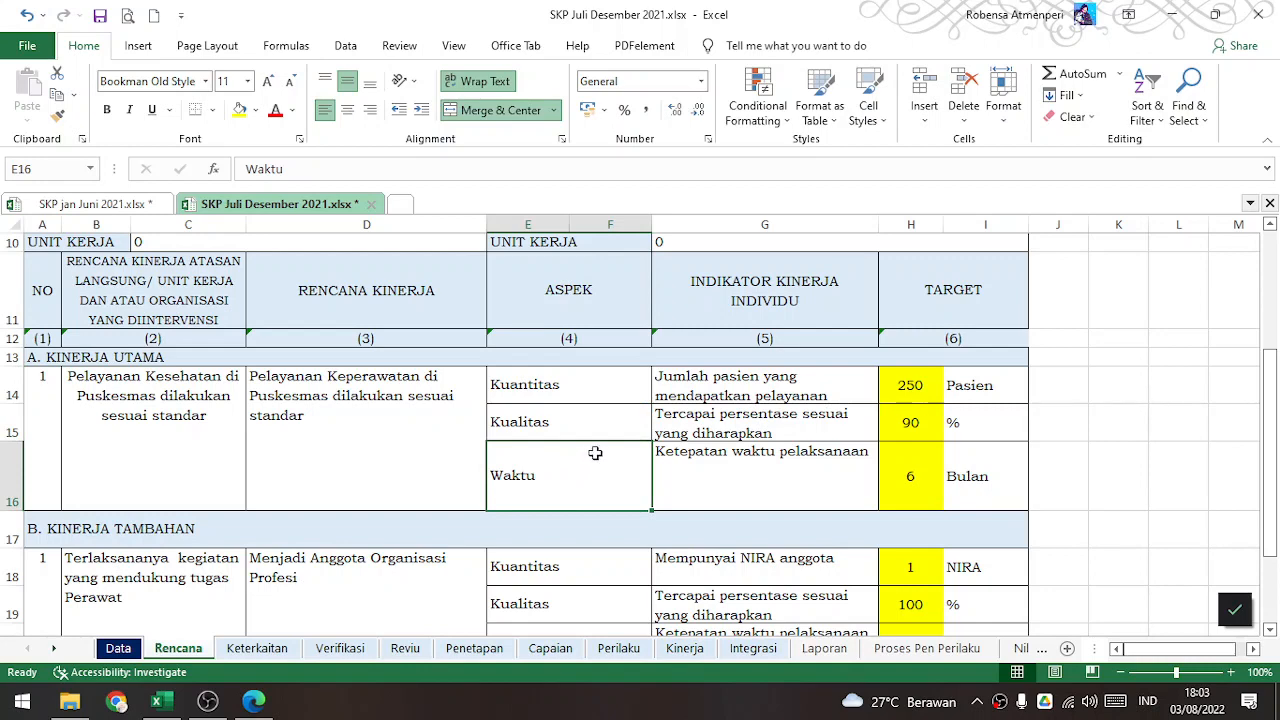
left_click(686, 389)
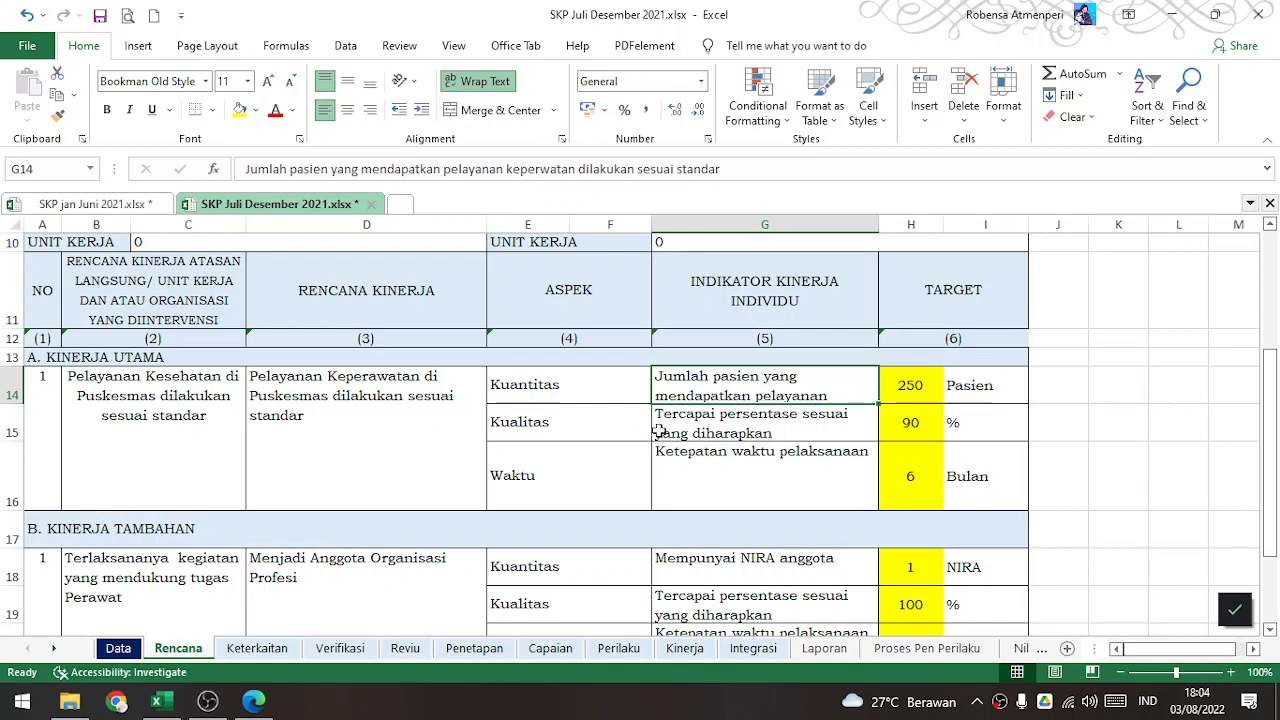
left_click(696, 426)
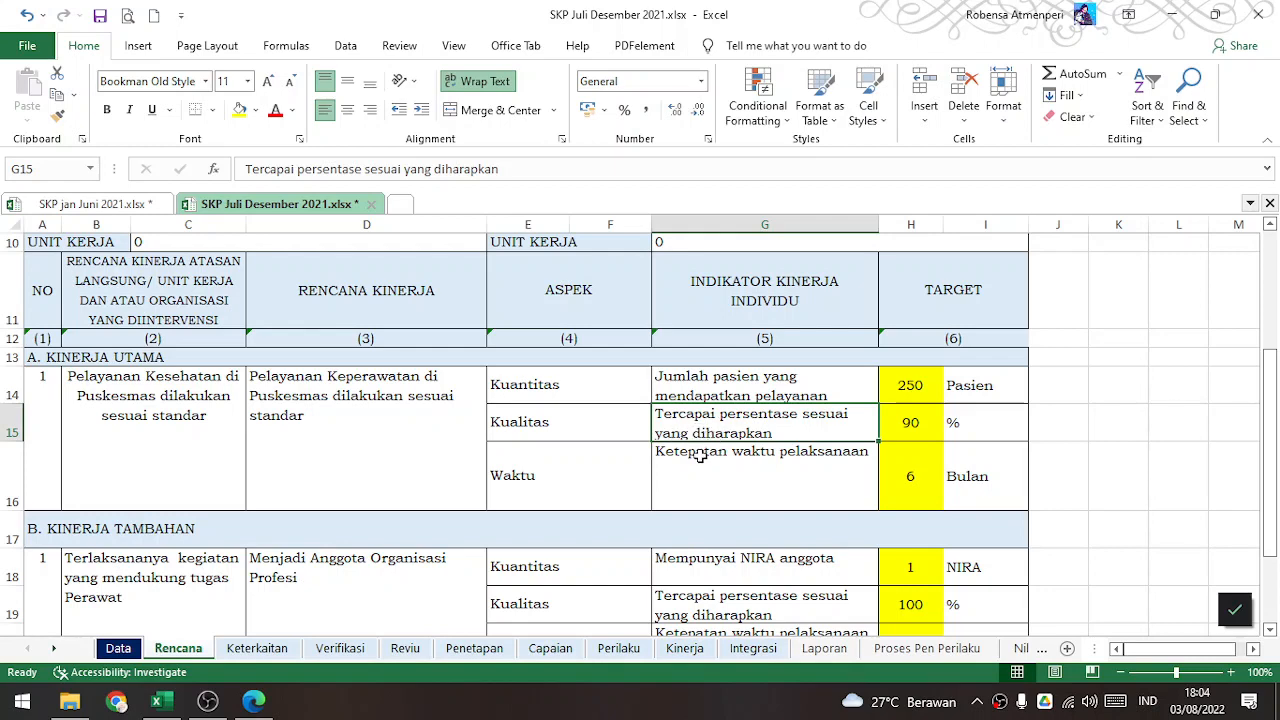
left_click(705, 474)
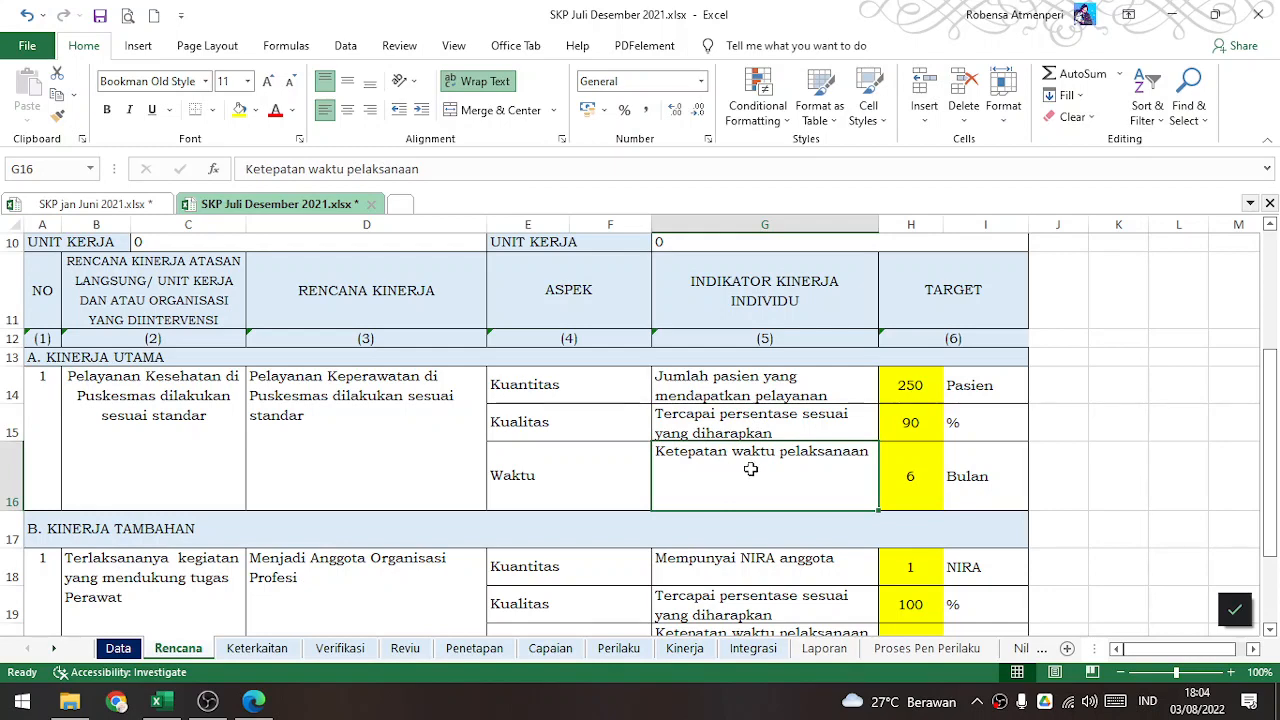
left_click_drag(897, 383, 909, 486)
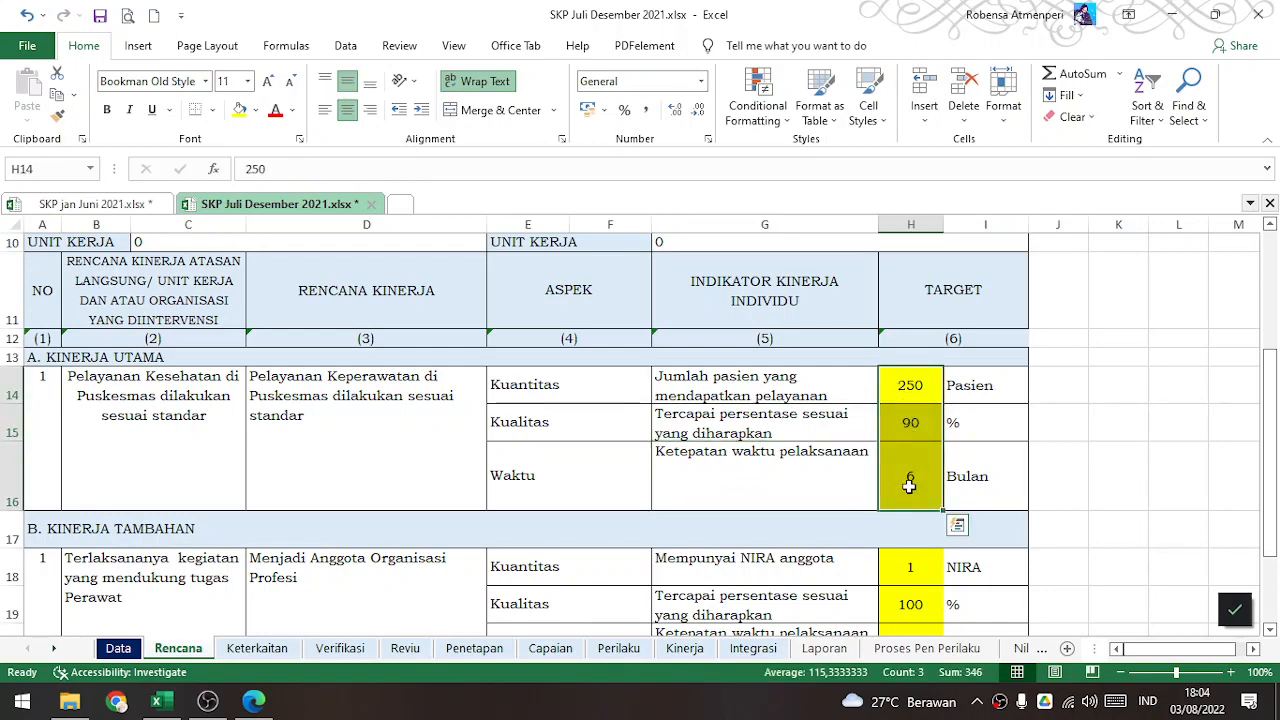
- Open the Keterkaitan sheet and examine its BUTIR KEGIATAN TERKAIT list, selecting the first three activities under KINERJA UTAMA
left_click(284, 648)
scroll(358, 517, "down", 9)
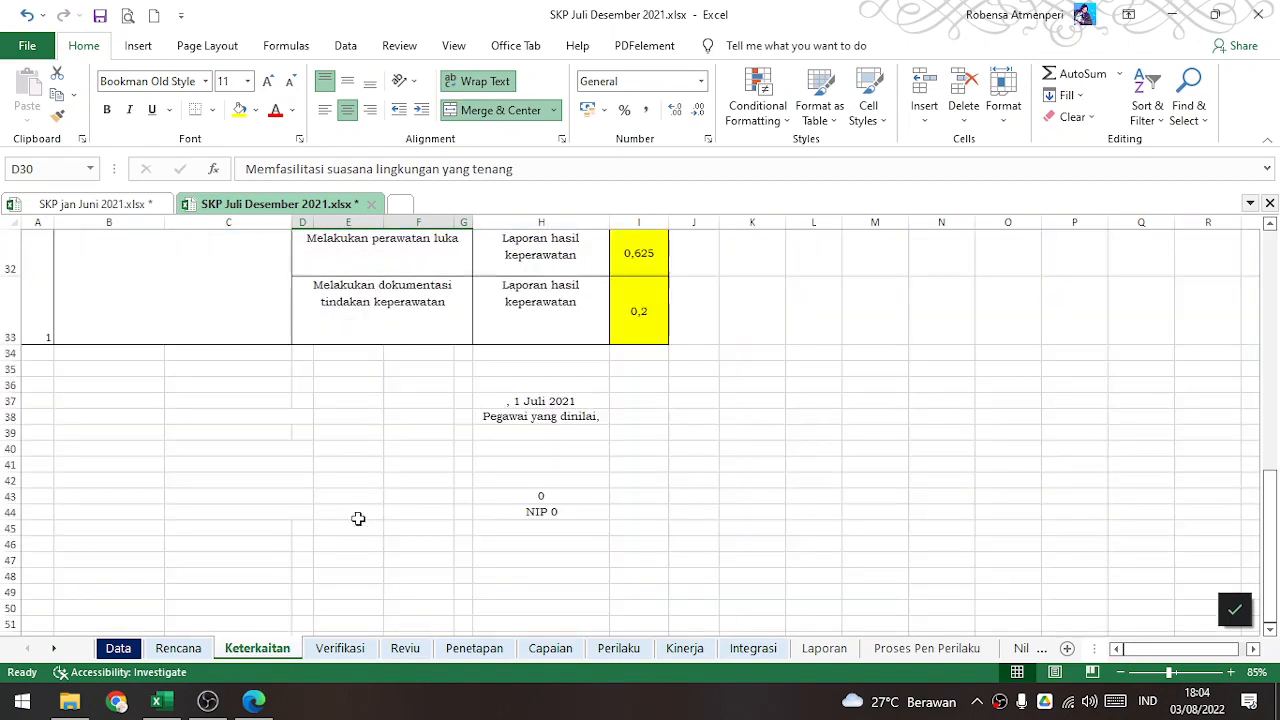
scroll(281, 526, "up", 10)
scroll(275, 528, "down", 4)
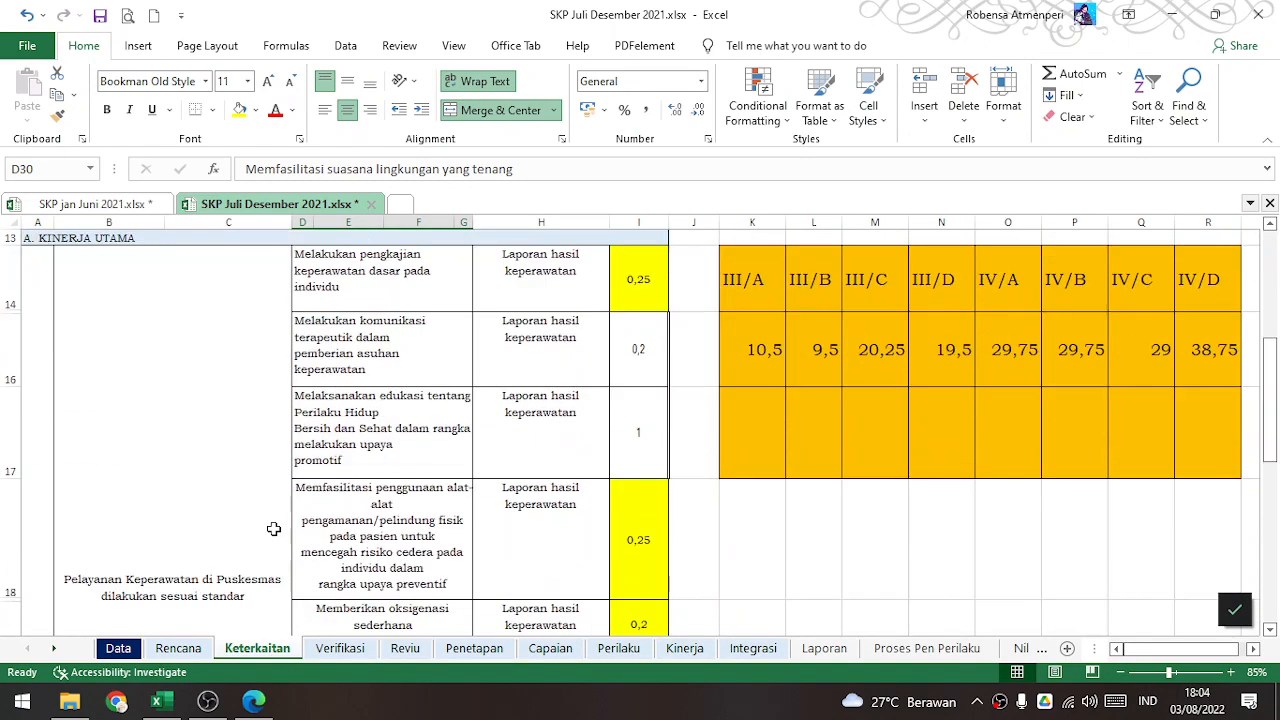
scroll(240, 509, "down", 4)
scroll(285, 464, "up", 8)
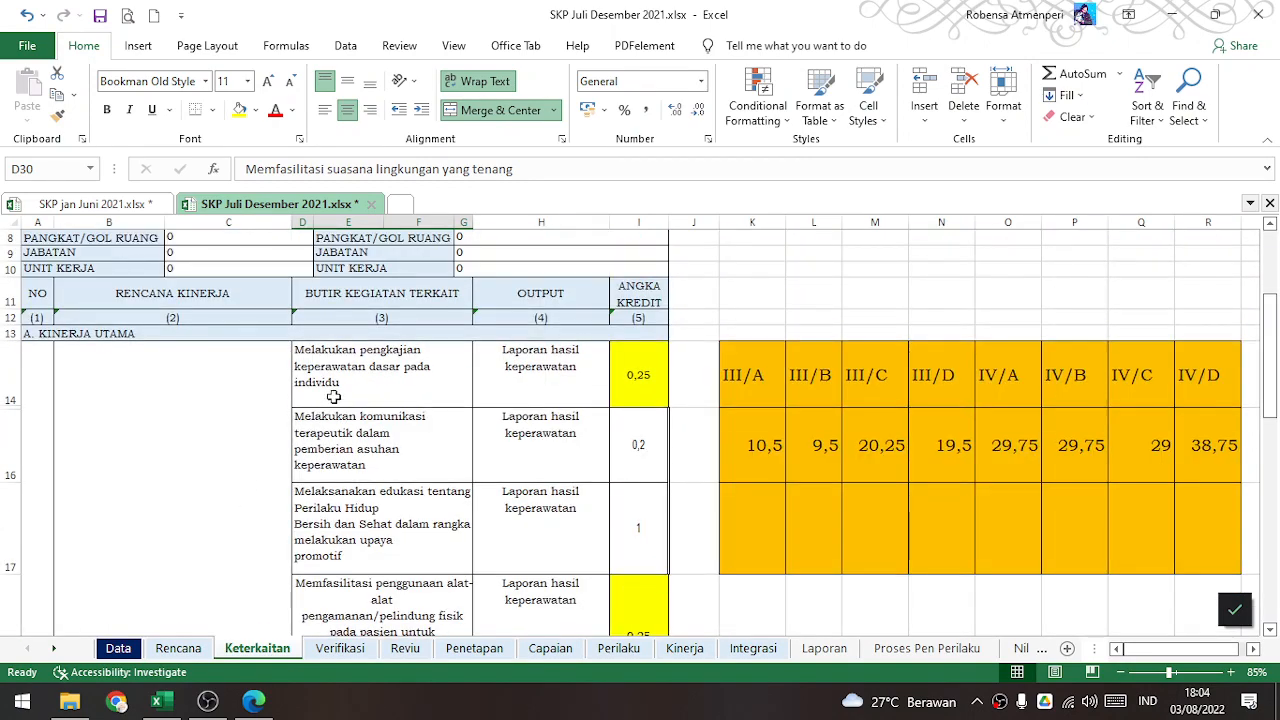
left_click_drag(334, 397, 360, 541)
scroll(216, 434, "down", 2)
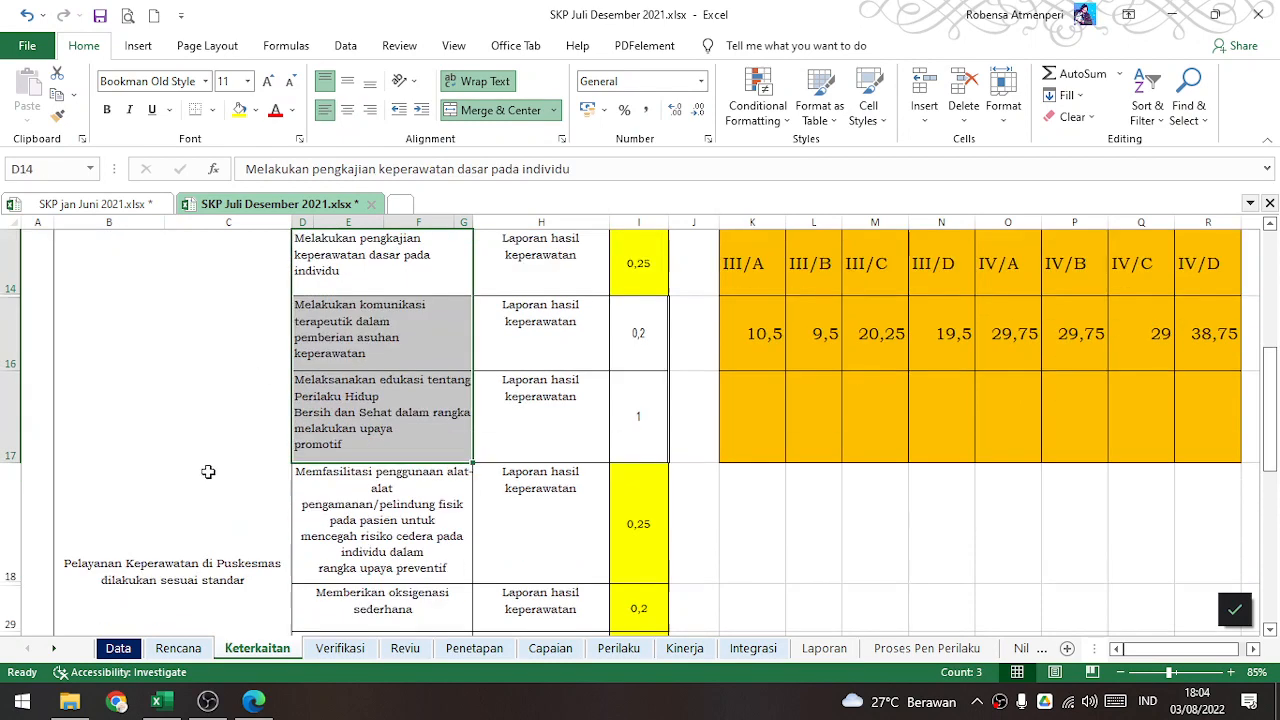
- Switch to PERAWAT_35-2019.pdf in Edge, highlight the number 35 TAHUN in the Lampiran I heading, and return to the Excel workbook
left_click(254, 701)
scroll(735, 405, "up", 1)
left_click_drag(757, 276, 815, 277)
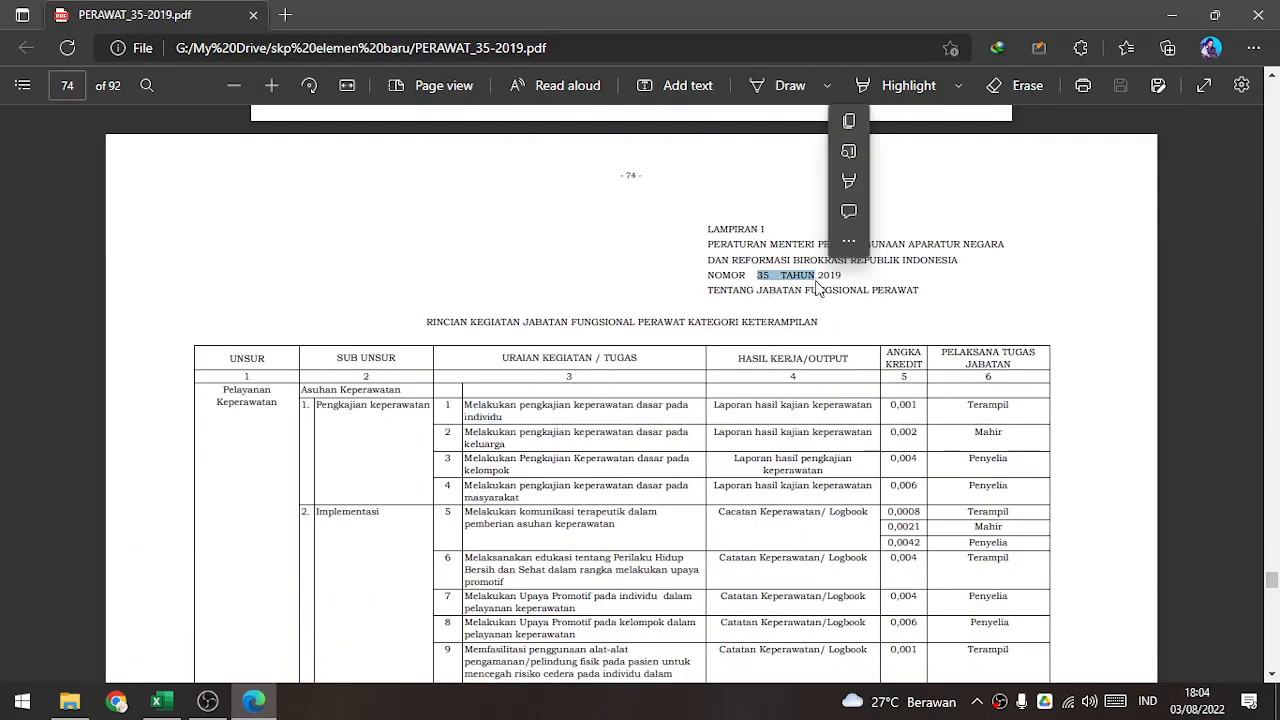
key("ctrl+c")
left_click(160, 703)
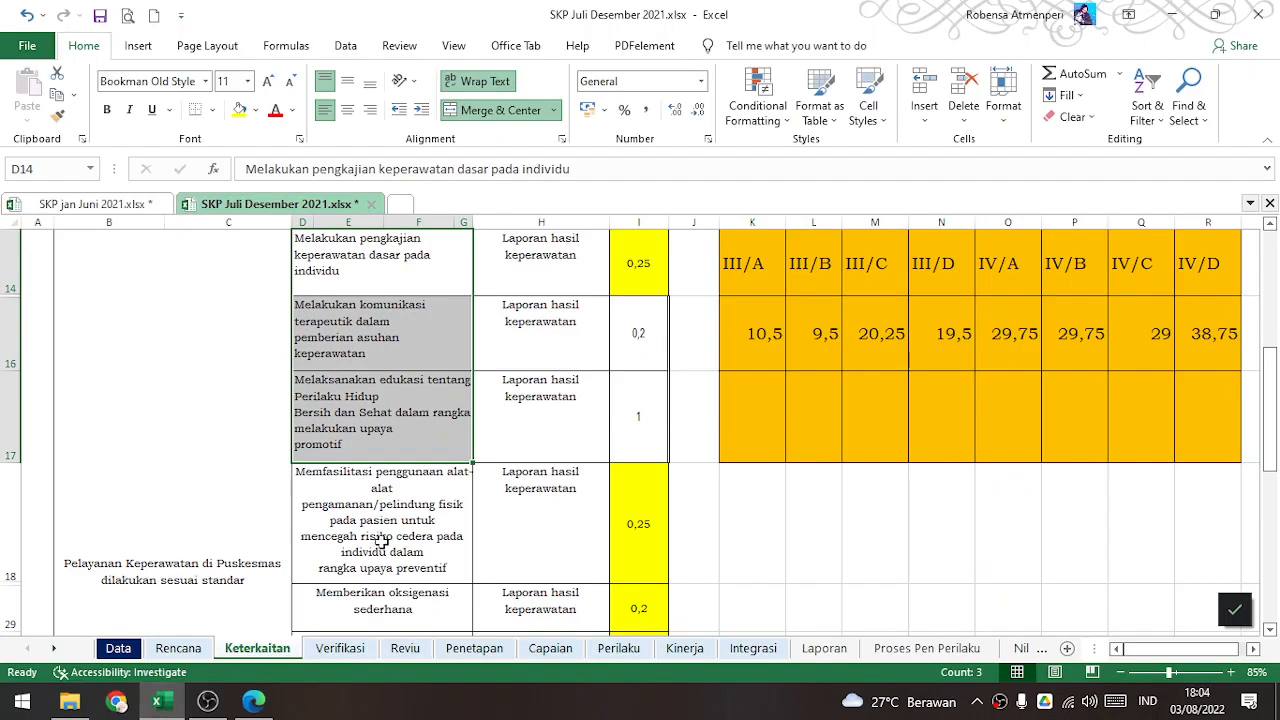
- Examine how the linked RENCANA KINERJA entry in B14 on Keterkaitan relates to the nursing activities listed beside it
scroll(376, 375, "up", 1)
scroll(376, 418, "down", 5)
scroll(321, 437, "up", 5)
left_click(161, 580)
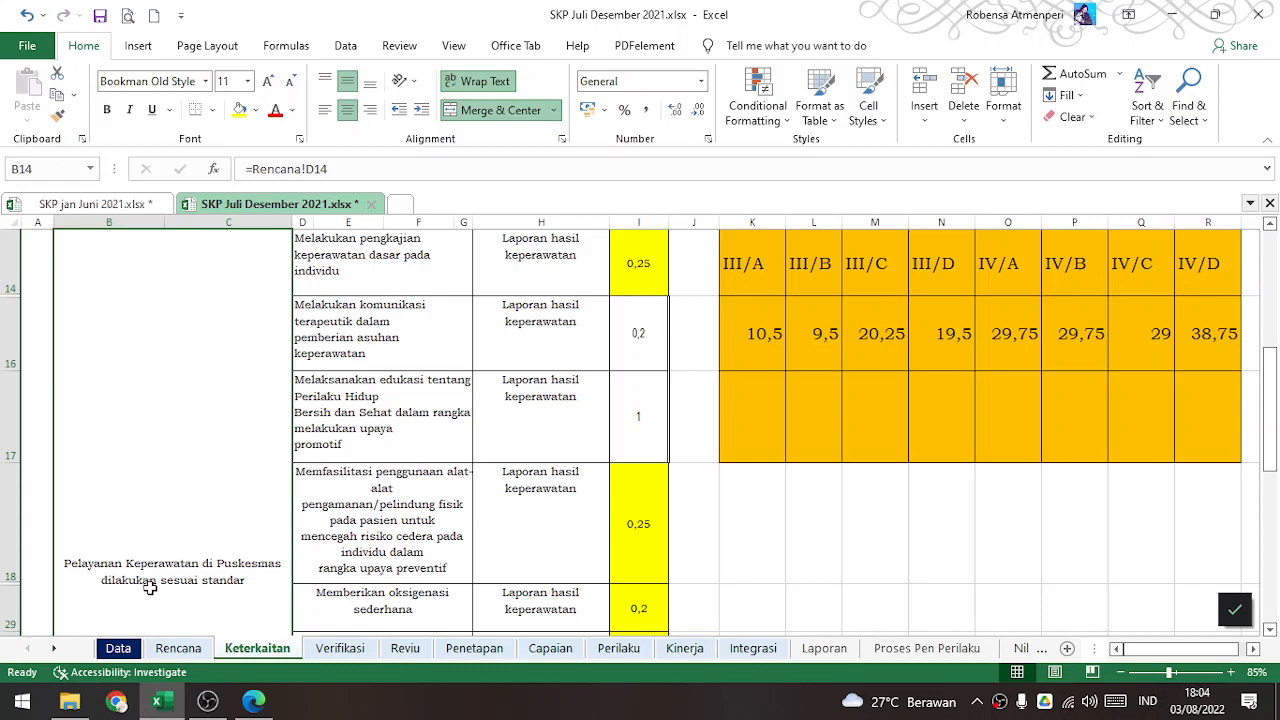
scroll(327, 525, "up", 1)
scroll(278, 479, "down", 1)
scroll(325, 397, "up", 1)
left_click_drag(374, 342, 374, 486)
scroll(370, 495, "down", 2)
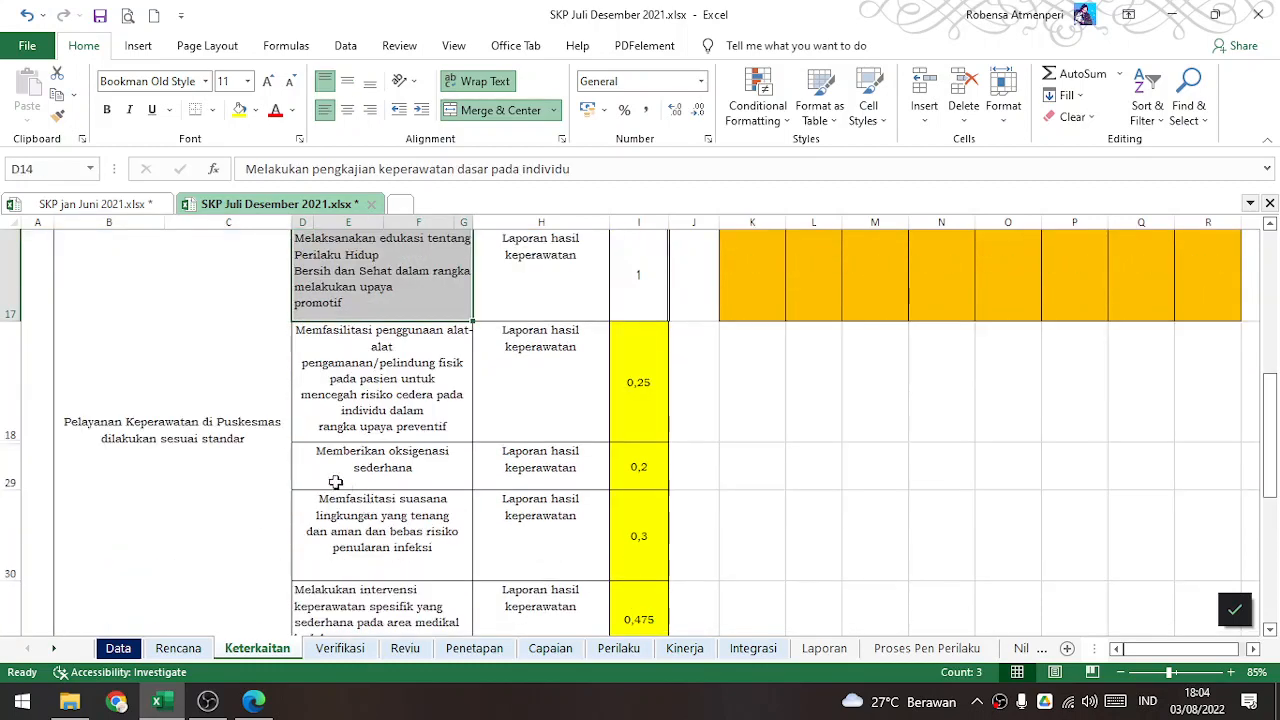
left_click(250, 453)
scroll(249, 449, "up", 2)
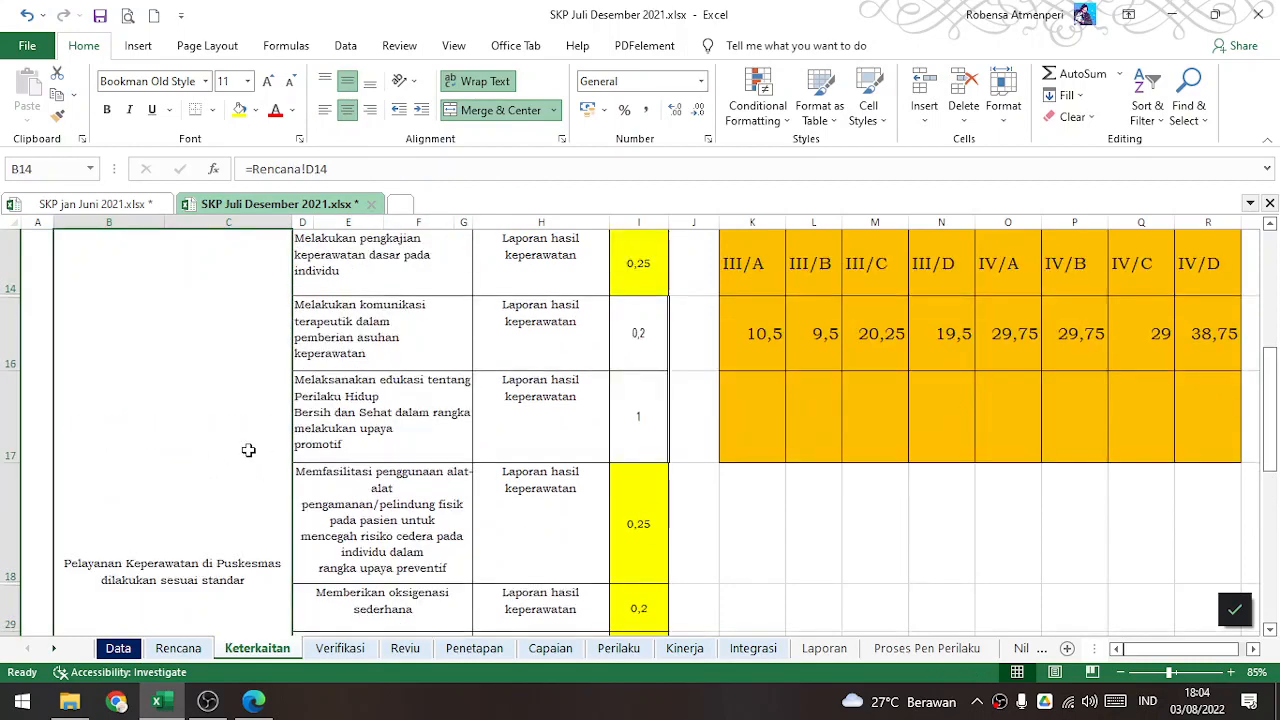
scroll(250, 455, "down", 2)
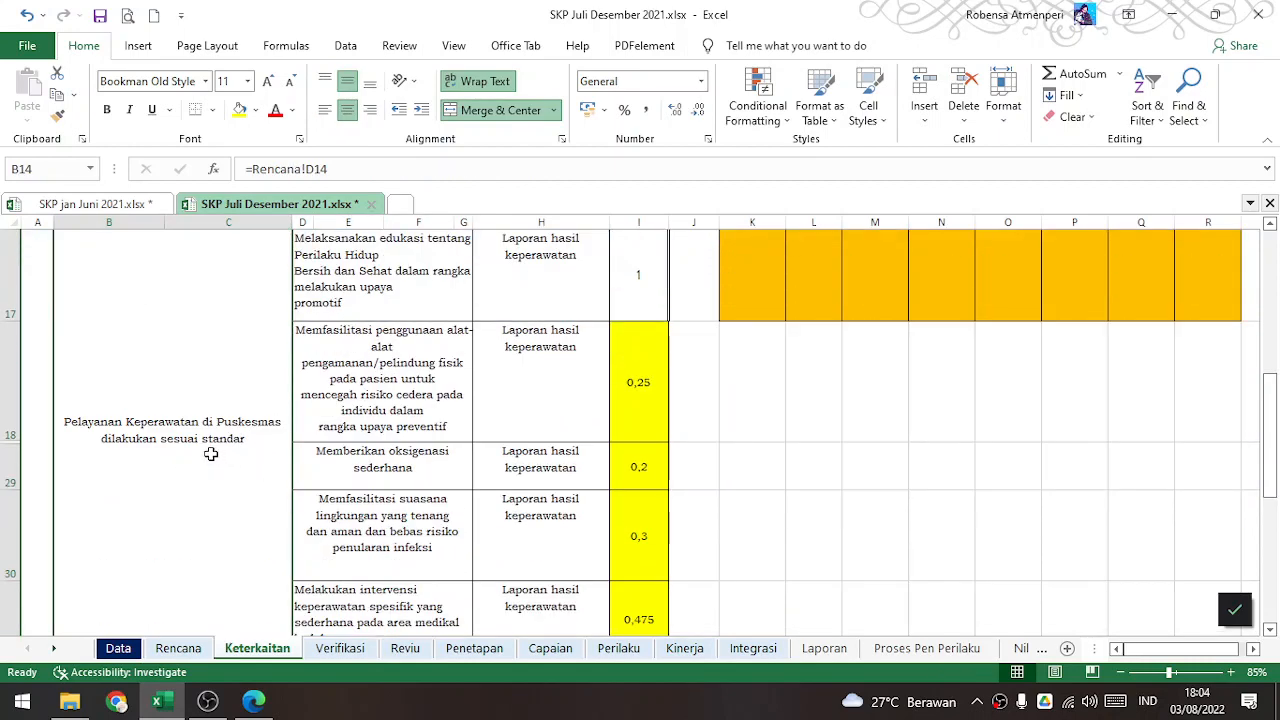
scroll(193, 440, "up", 2)
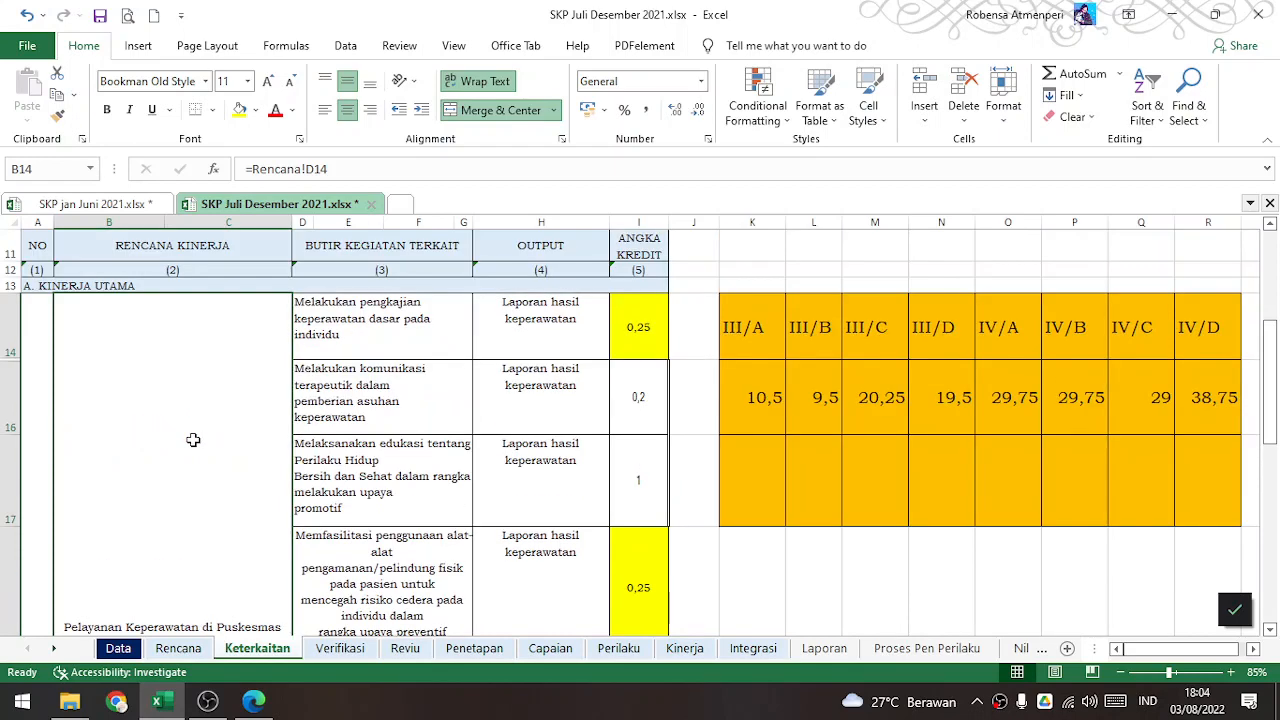
- Check the first four Keterkaitan activities against the regulation PDF's activity table, and examine their ANGKA KREDIT values from I14 down
left_click(345, 337)
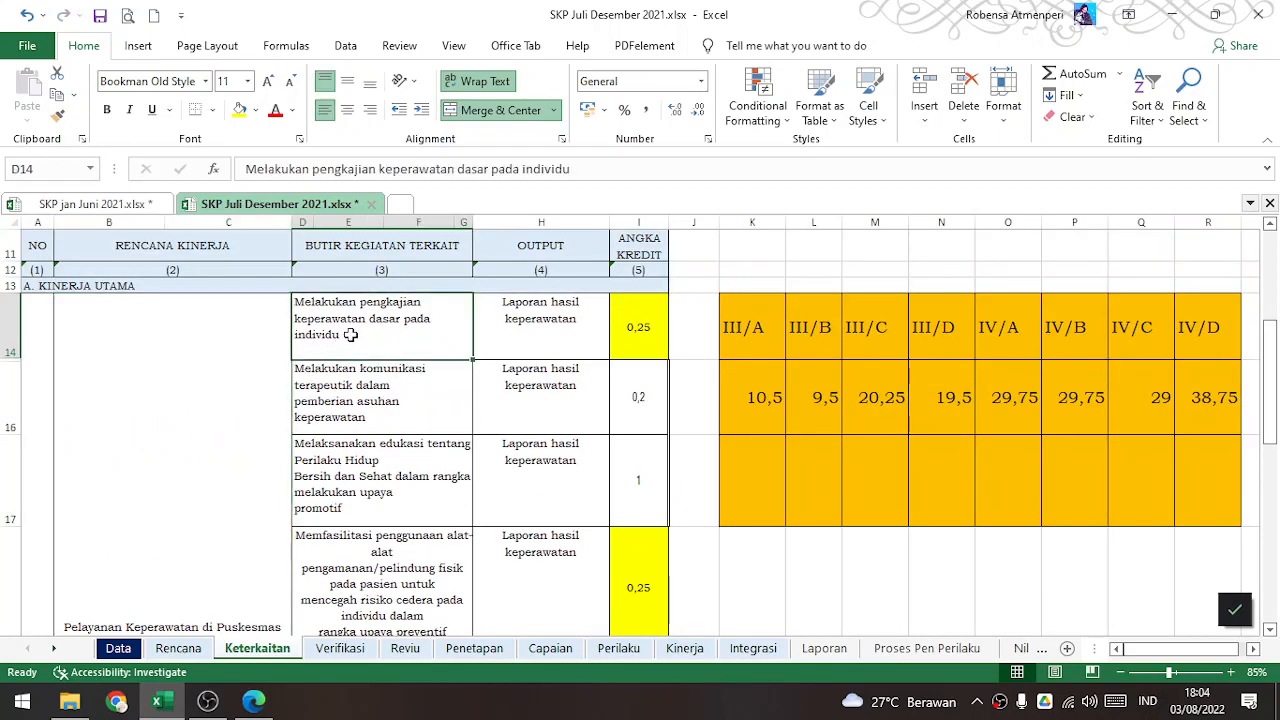
left_click(372, 393)
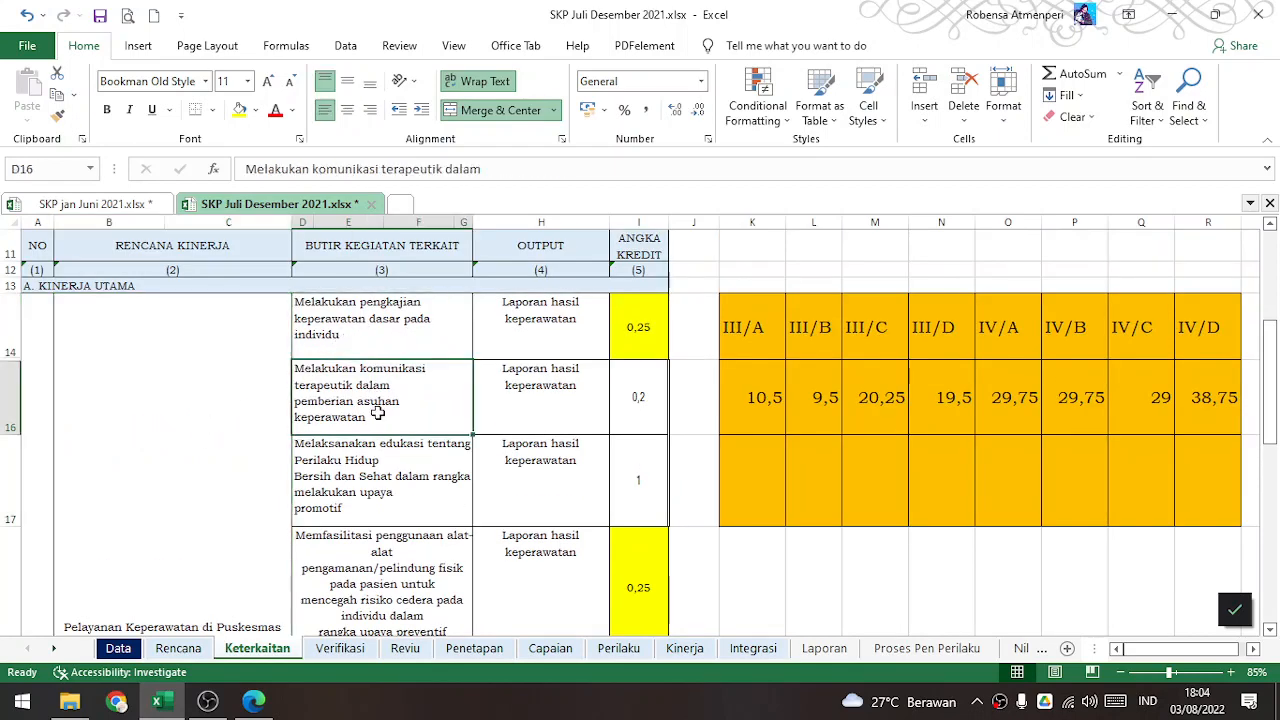
left_click(378, 470)
left_click_drag(325, 345, 306, 603)
left_click(258, 703)
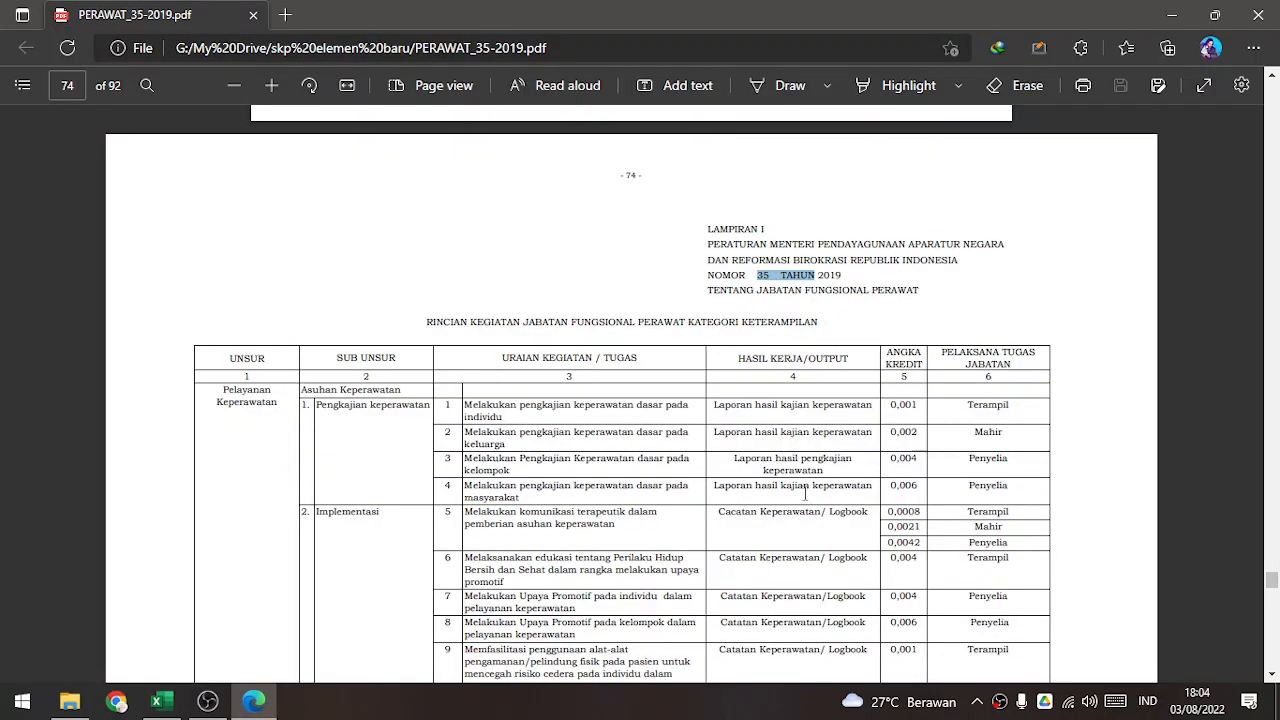
left_click(157, 703)
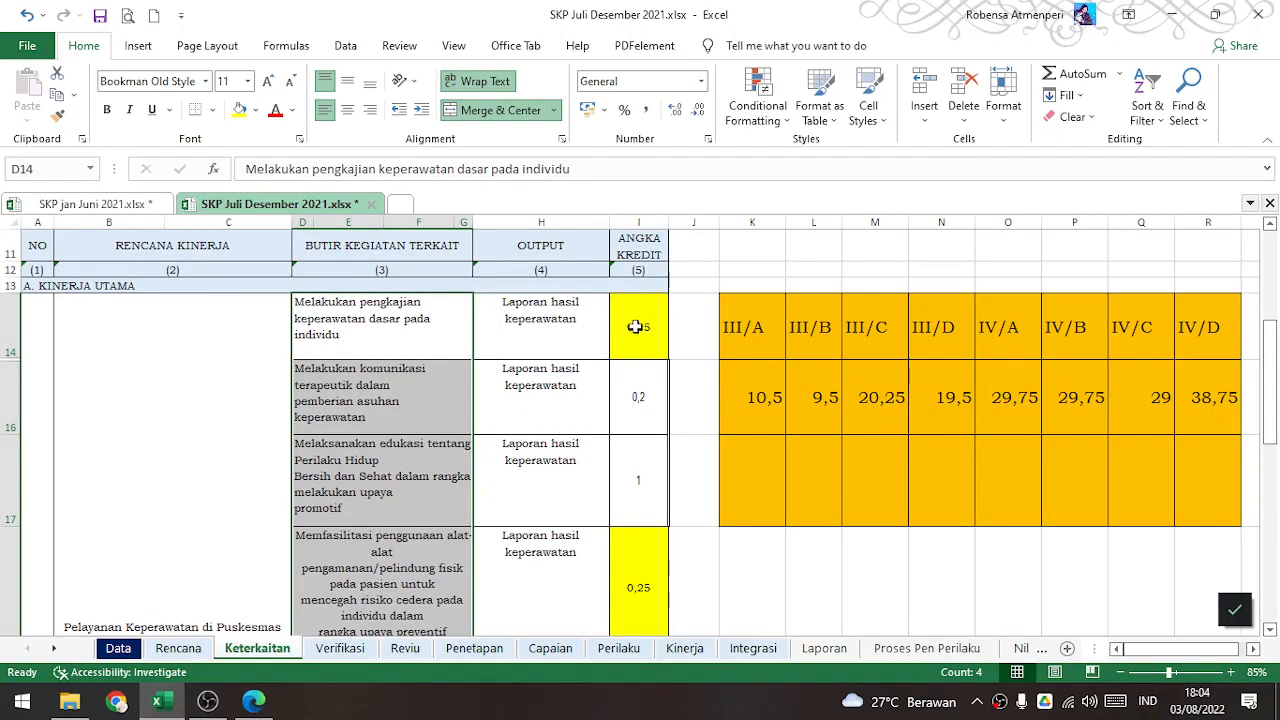
left_click_drag(634, 326, 640, 609)
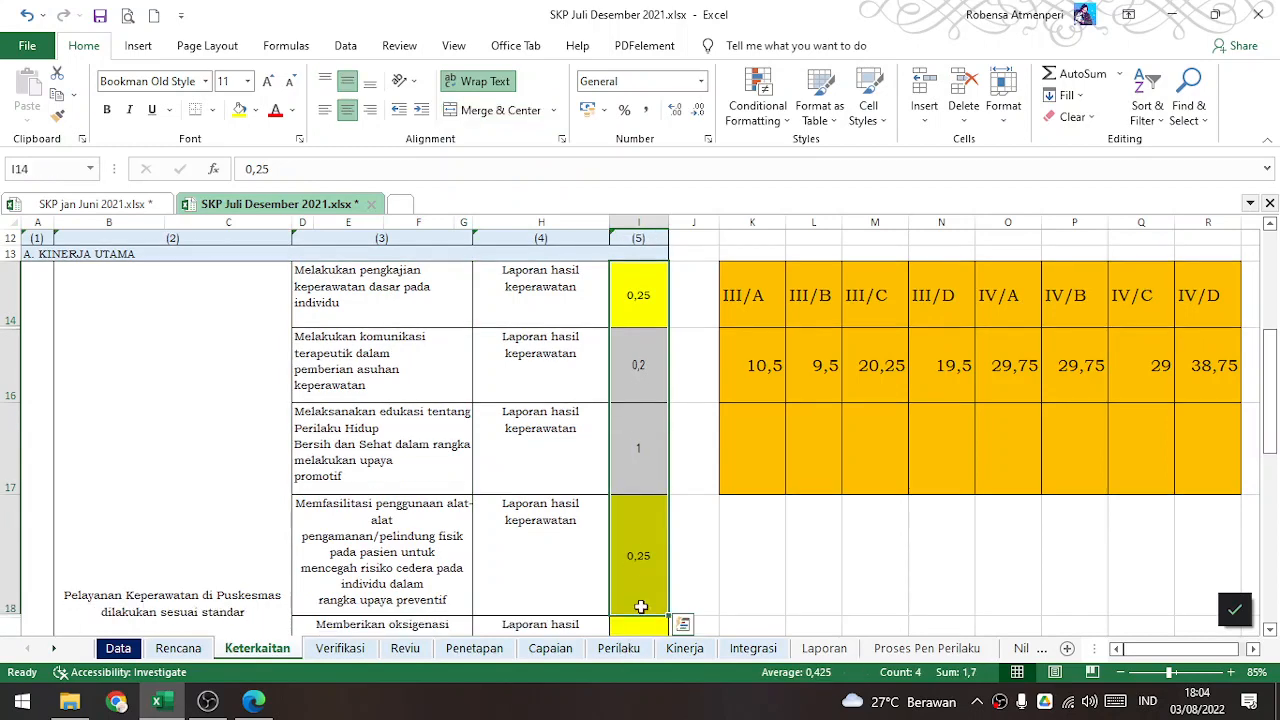
- Open the Verifikasi sheet and examine its activity and credit rows, the Terkait/Tidak Terkait column and the Tim Penilai Angka Kredit signature block
left_click(340, 648)
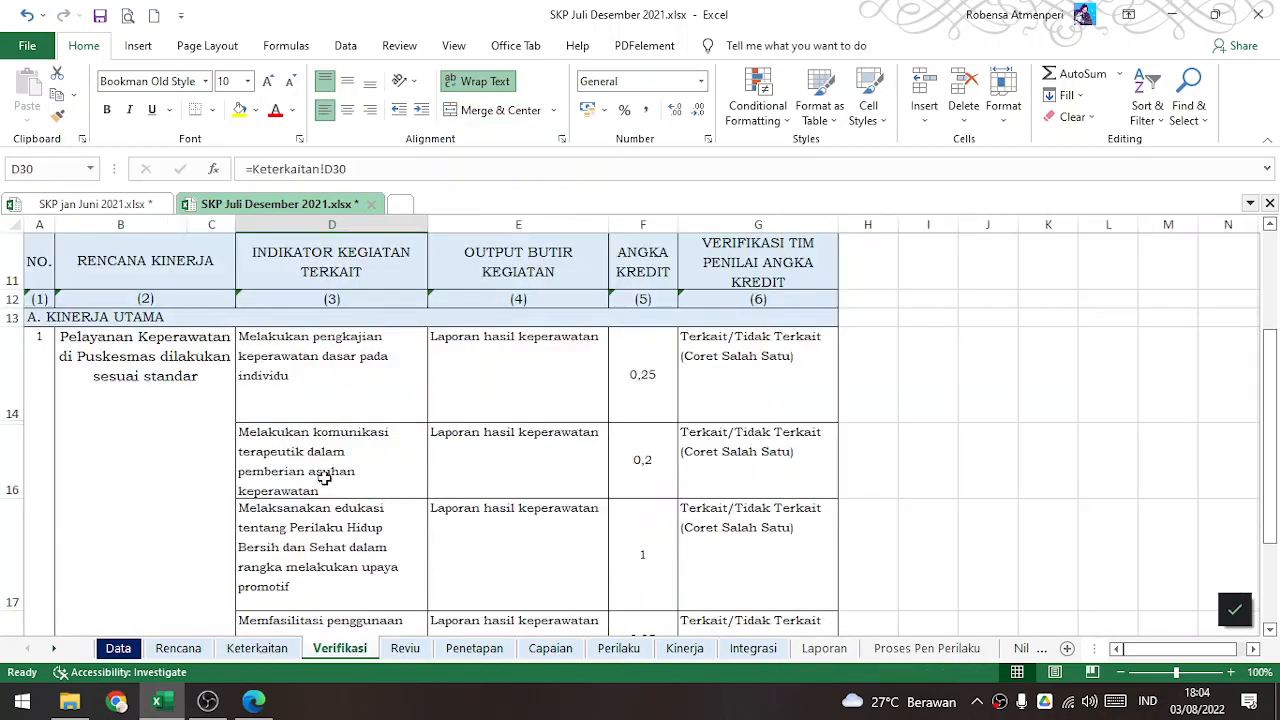
scroll(325, 478, "down", 5)
scroll(257, 451, "up", 5)
scroll(277, 449, "down", 7)
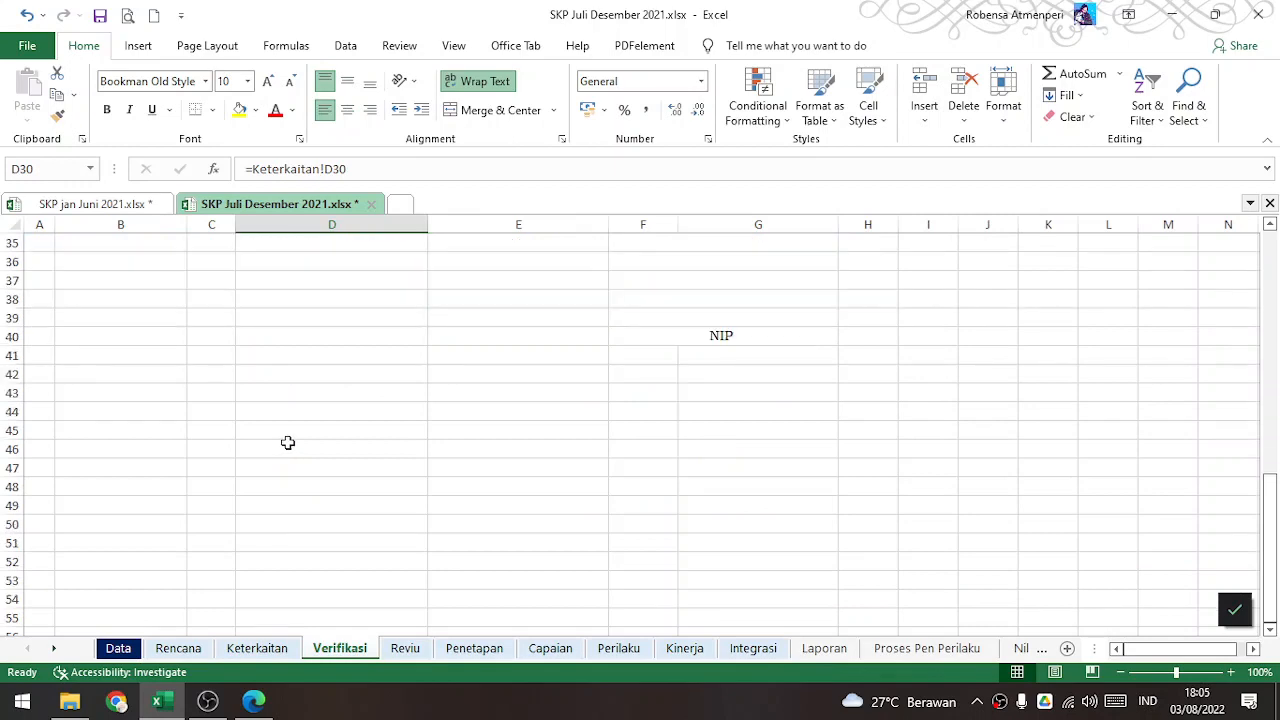
scroll(287, 443, "up", 2)
left_click(637, 512)
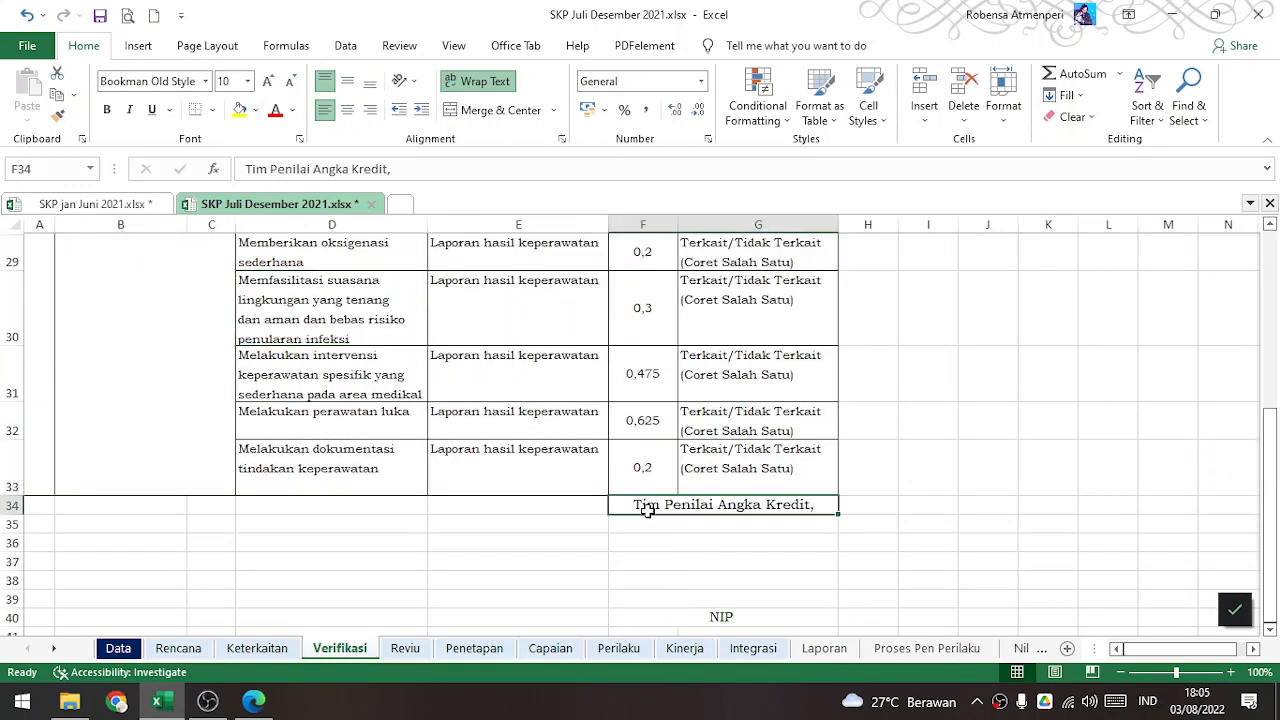
left_click(660, 529)
scroll(548, 506, "up", 8)
scroll(472, 494, "down", 1)
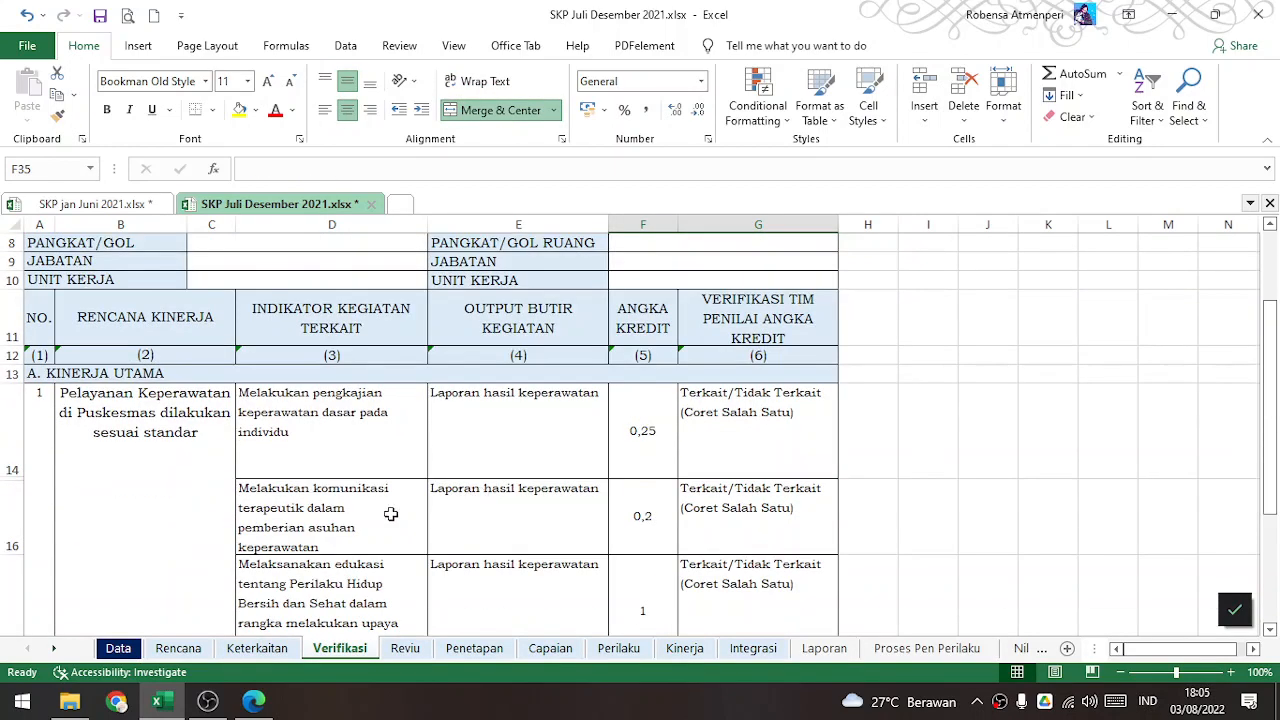
- Open the Reviu sheet and examine its KINERJA UTAMA and KINERJA TAMBAHAN tables through to the Pengelola Kinerja signature area
left_click(390, 650)
scroll(343, 557, "down", 2)
scroll(363, 537, "up", 3)
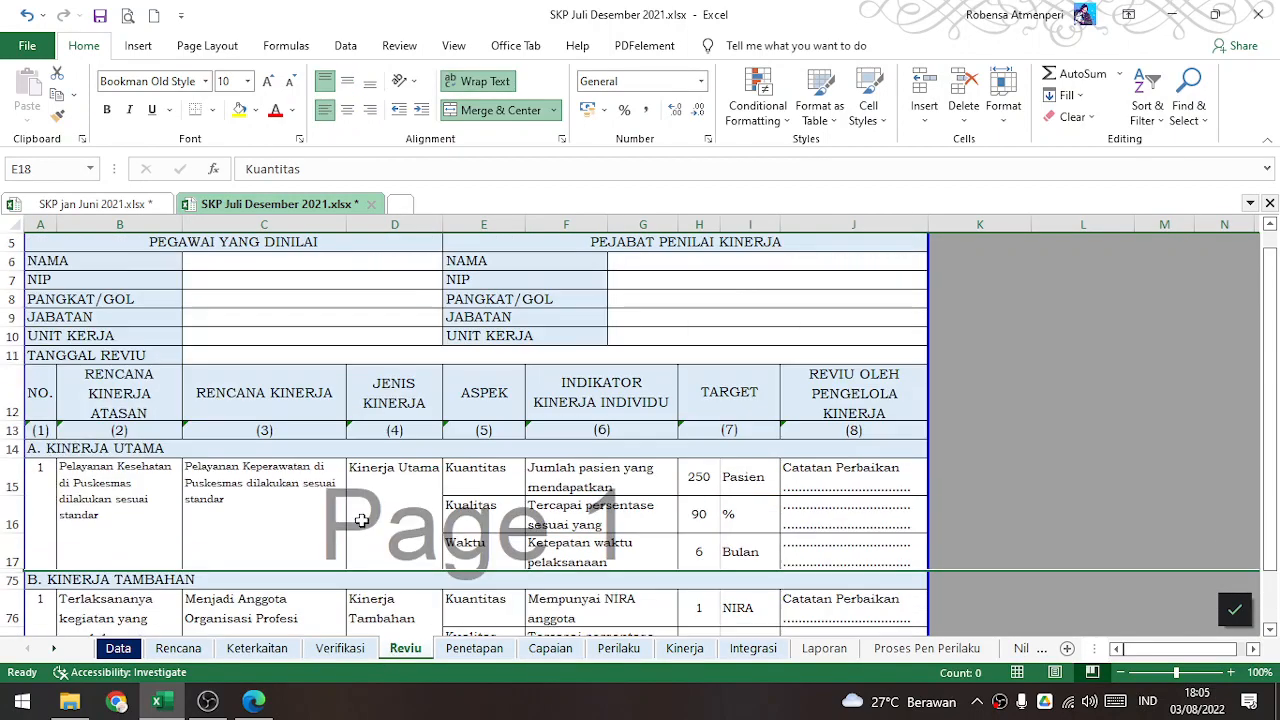
scroll(345, 518, "down", 2)
scroll(330, 515, "up", 1)
scroll(330, 510, "up", 1)
scroll(337, 506, "down", 1)
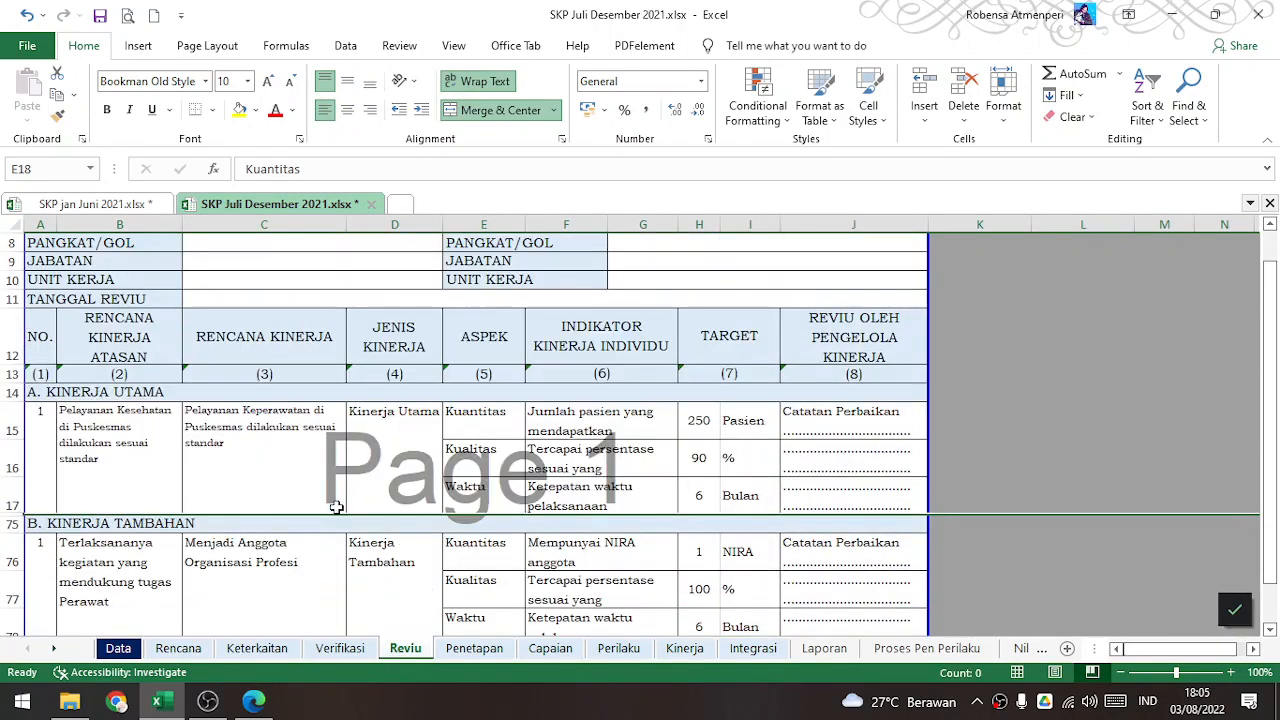
scroll(360, 495, "down", 3)
scroll(390, 482, "up", 1)
scroll(395, 480, "up", 3)
scroll(455, 525, "down", 2)
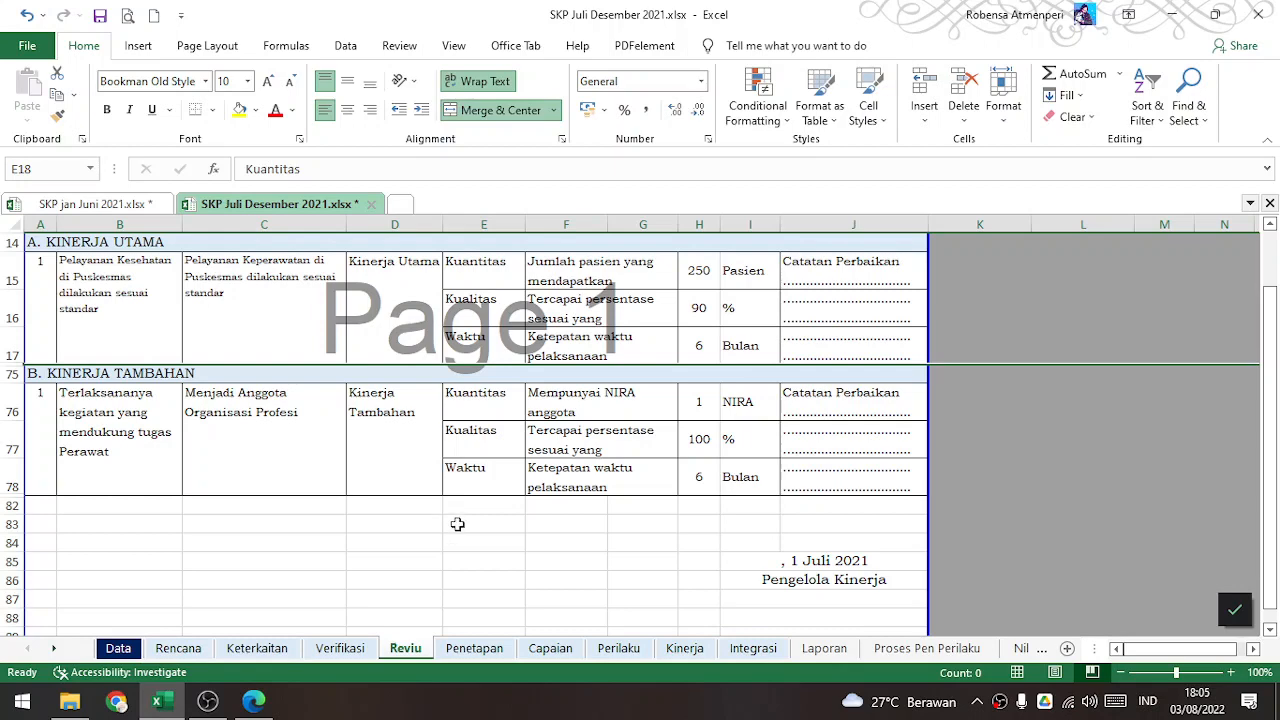
scroll(458, 525, "up", 2)
- Examine the Catatan Perbaikan cells J15:J17 in the REVIU OLEH PENGELOLA KINERJA column
left_click_drag(822, 425, 836, 460)
left_click(836, 495)
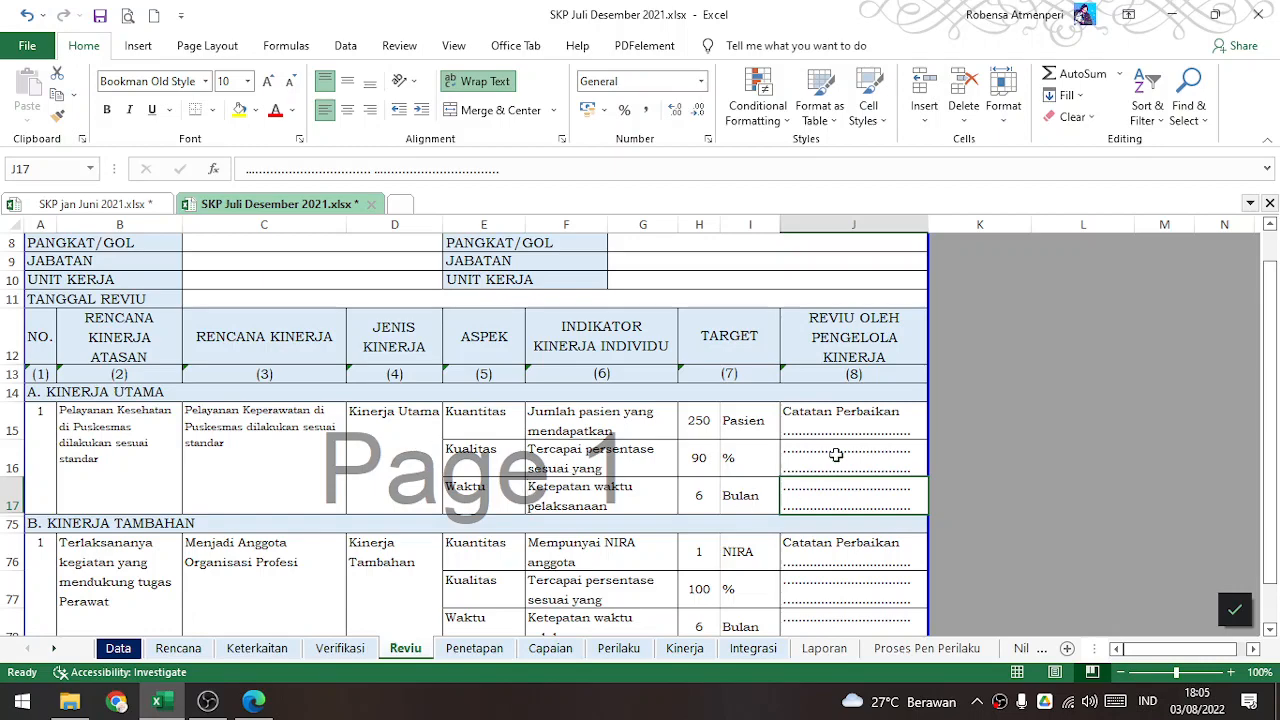
left_click_drag(834, 430, 826, 491)
left_click_drag(826, 420, 819, 497)
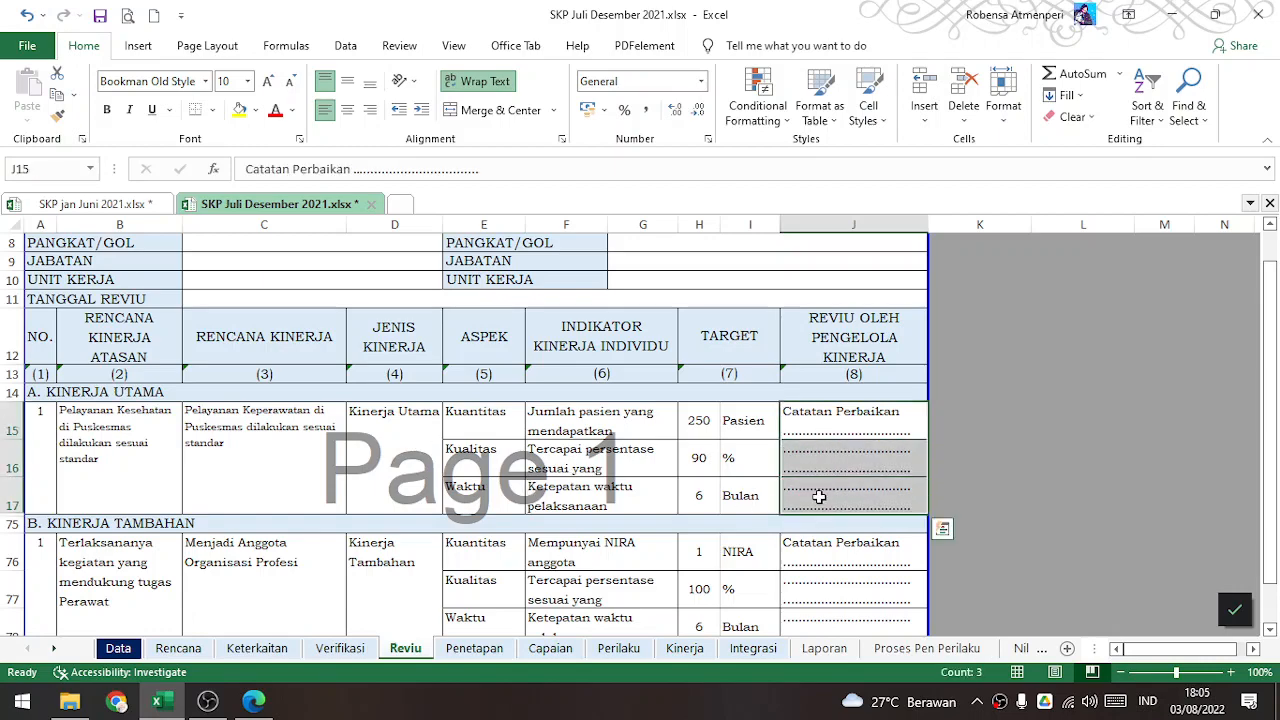
- Open the Penetapan sheet and view the PENETAPAN SKP PEJABAT FUNGSIONAL form from its heading
left_click(474, 648)
scroll(481, 554, "up", 2)
scroll(481, 554, "up", 1)
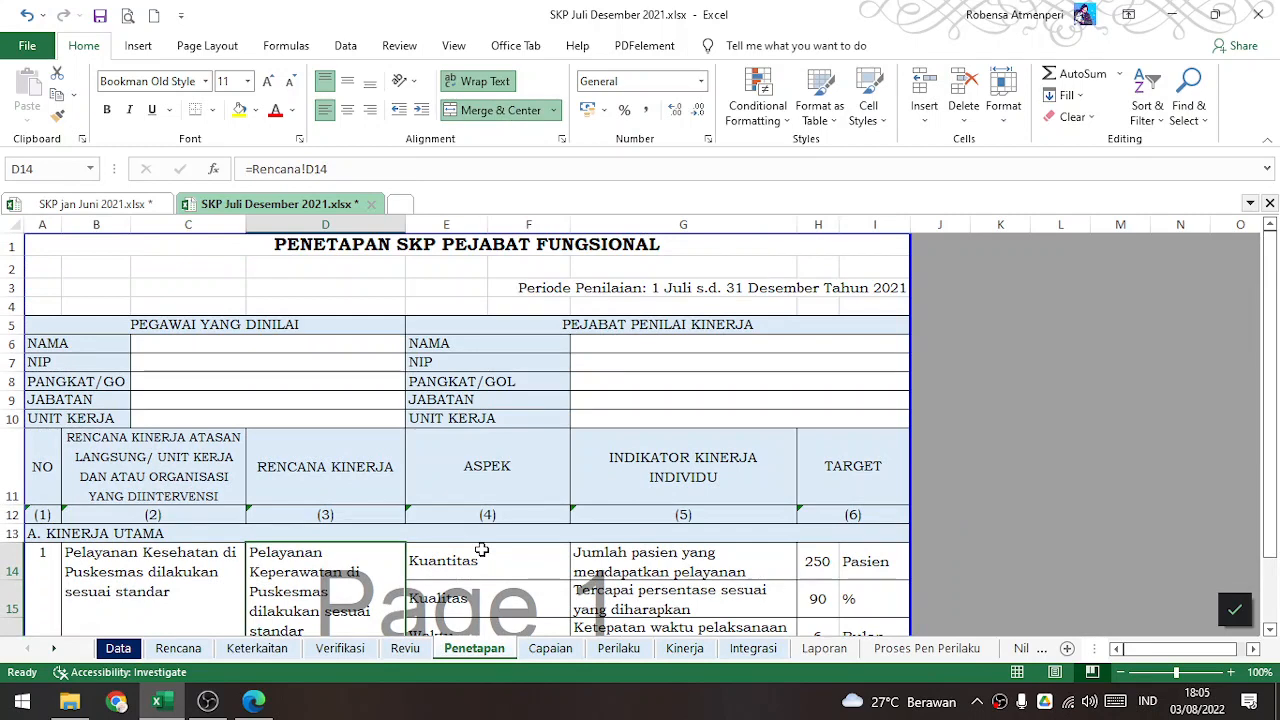
- Examine the KINERJA UTAMA row in the Penetapan table, from Rencana Kinerja and Aspek through Indikator Kinerja Individu and Target
scroll(404, 395, "down", 2)
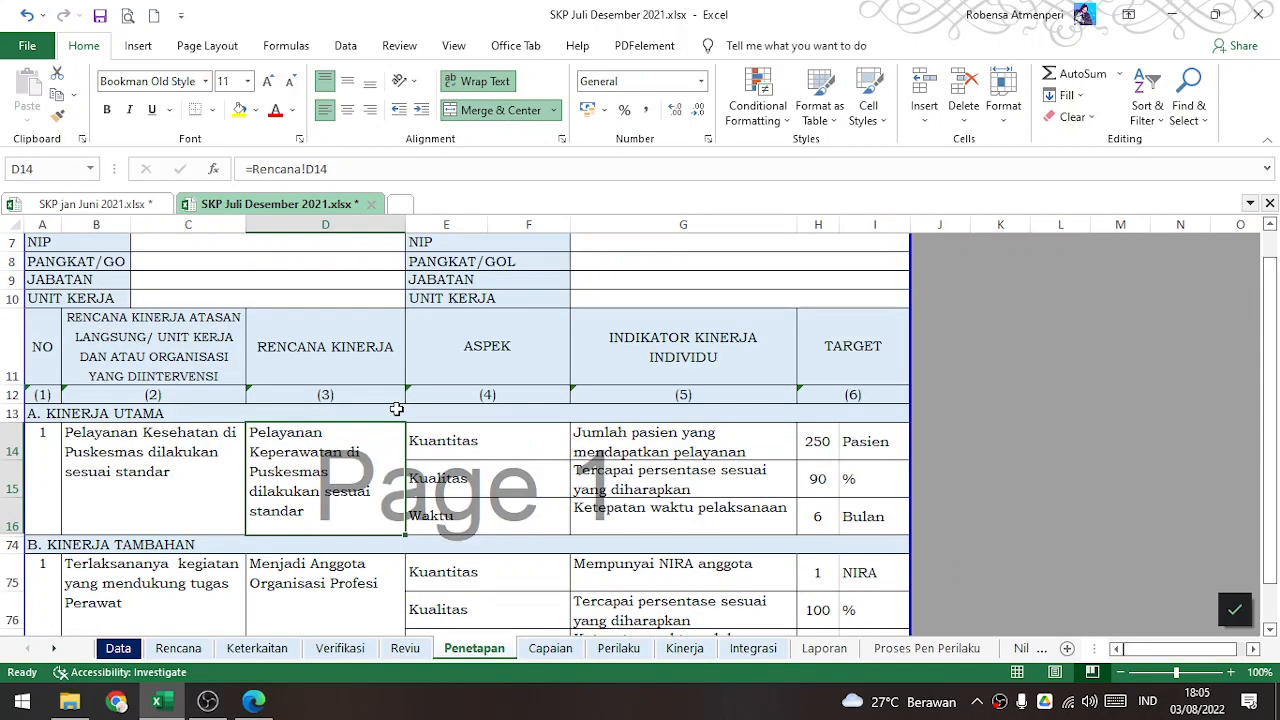
left_click_drag(130, 458, 820, 484)
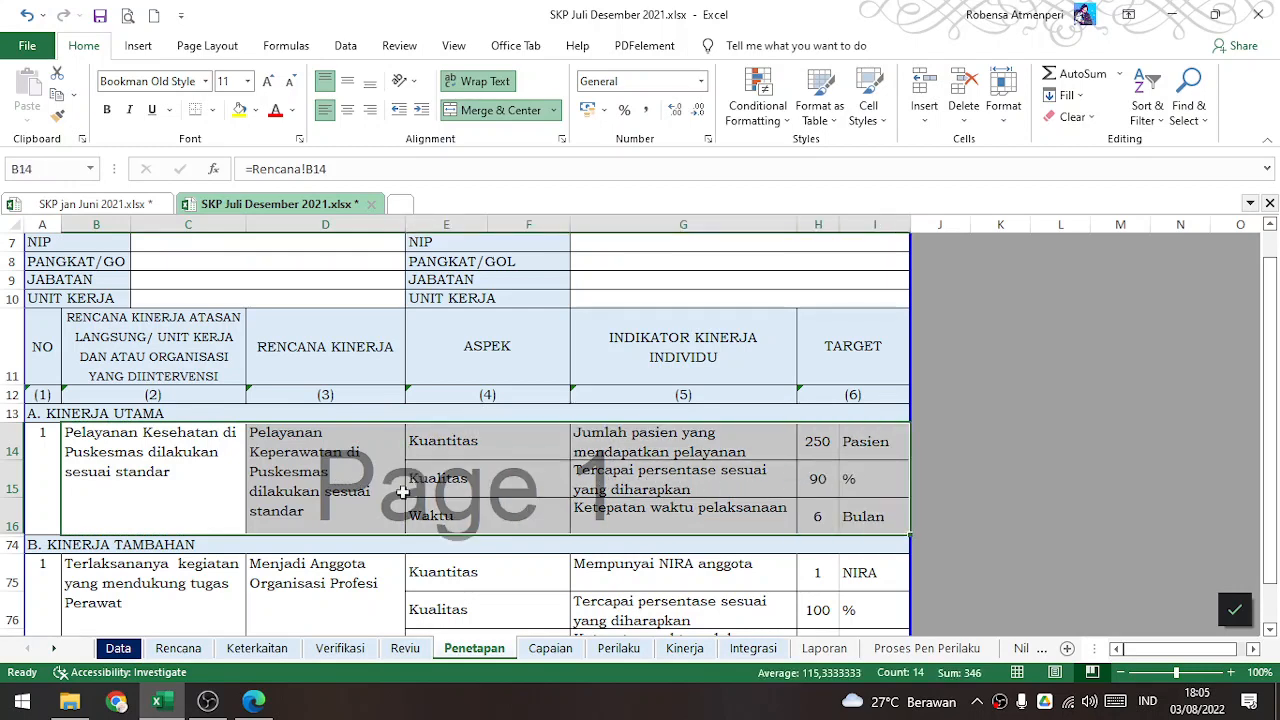
left_click_drag(160, 471, 679, 508)
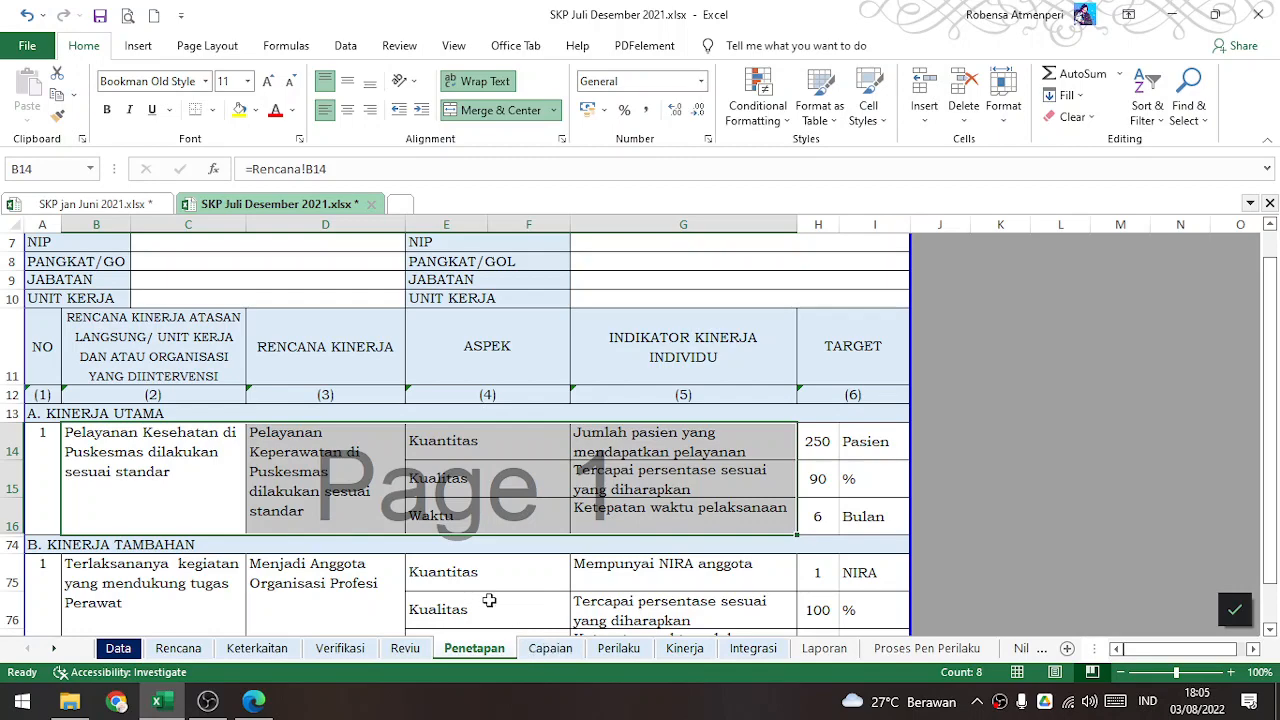
scroll(283, 479, "up", 2)
scroll(283, 479, "down", 3)
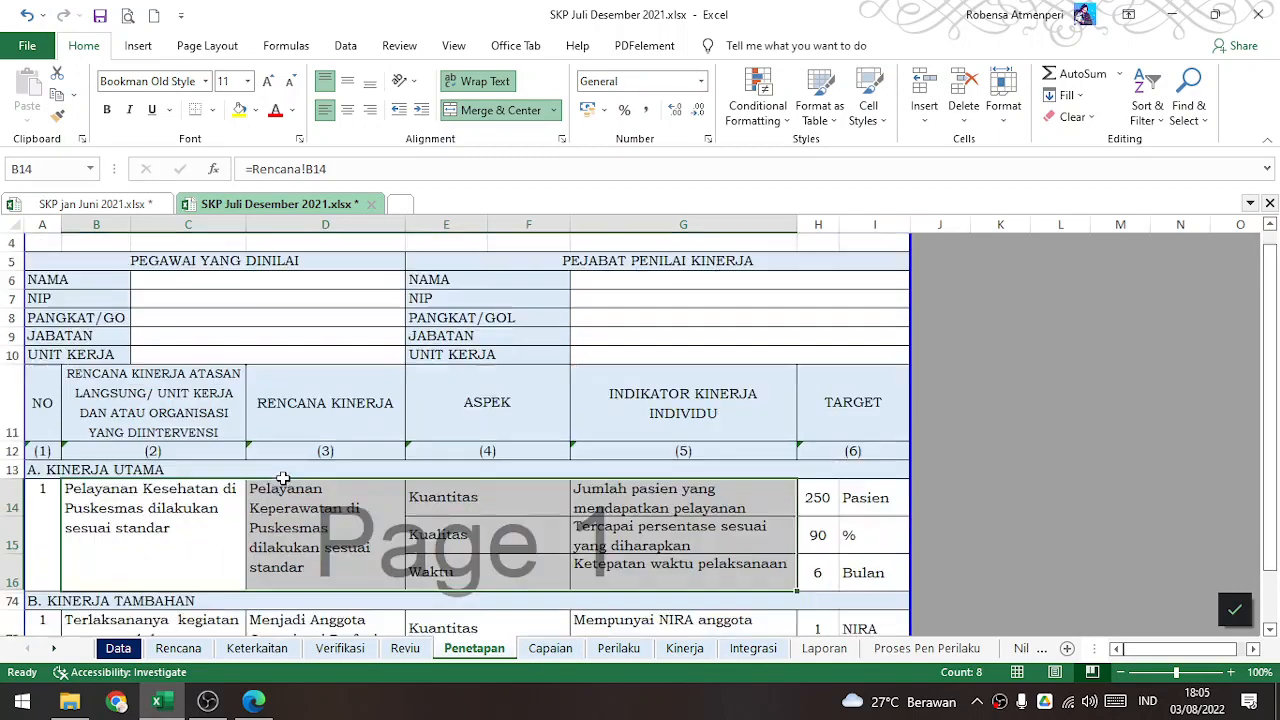
- Open the Capaian sheet and examine the Target cells for KINERJA UTAMA and KINERJA TAMBAHAN, plus the signature date row
left_click(549, 648)
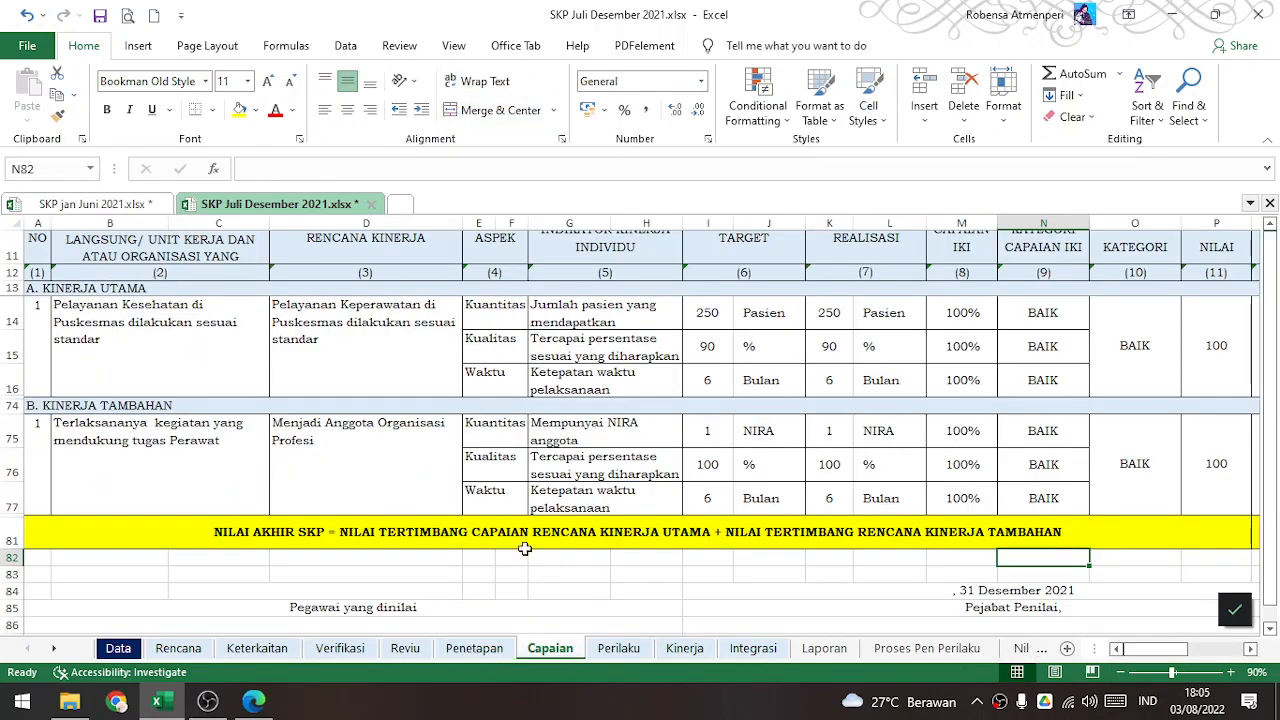
left_click(760, 341)
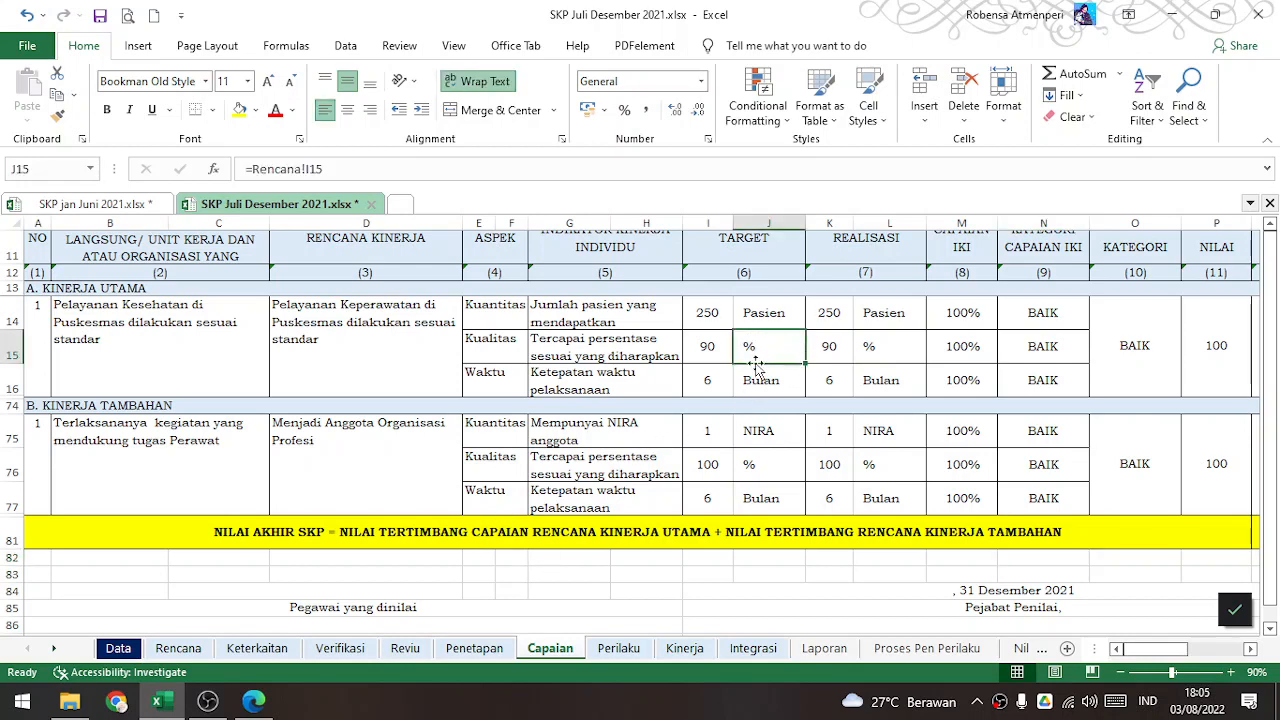
left_click(985, 592)
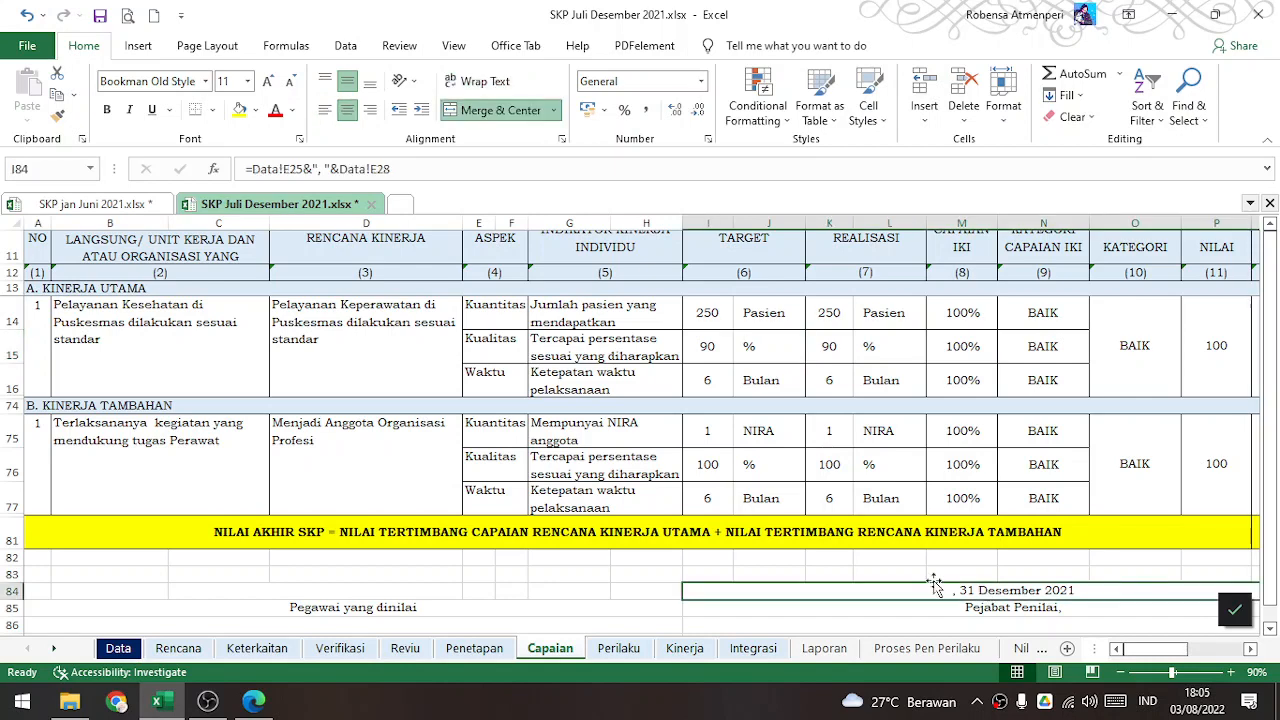
left_click(770, 431)
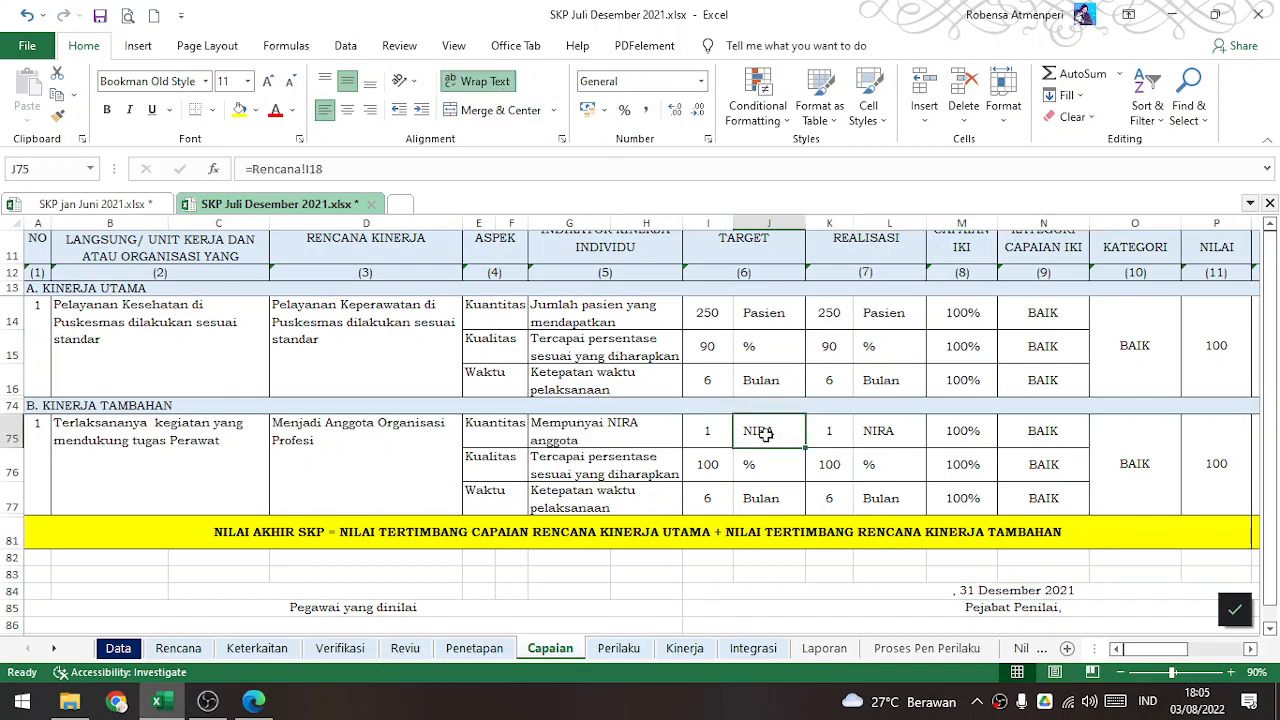
left_click(712, 316)
left_click(880, 258)
- Review the Kuantitas and Kualitas realisation cells K14 and K15 under KINERJA UTAMA and enter 6 as the Waktu realisation in K16
left_click(837, 313)
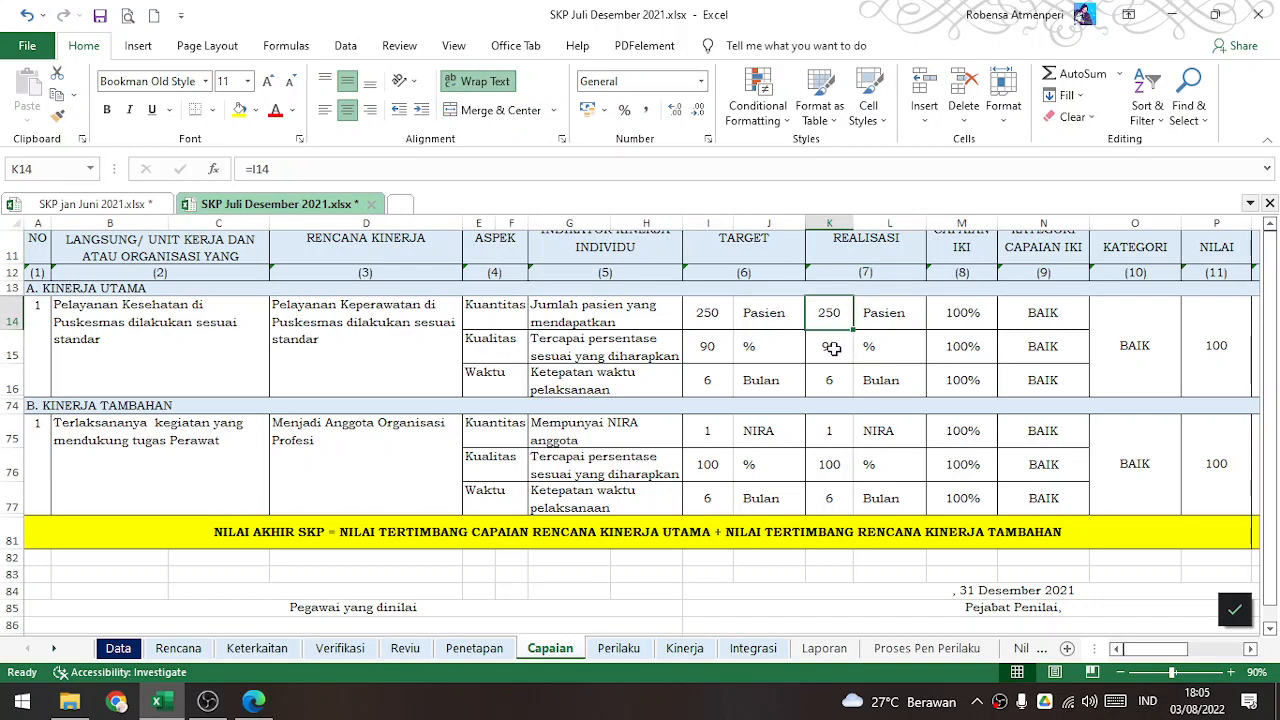
left_click(832, 347)
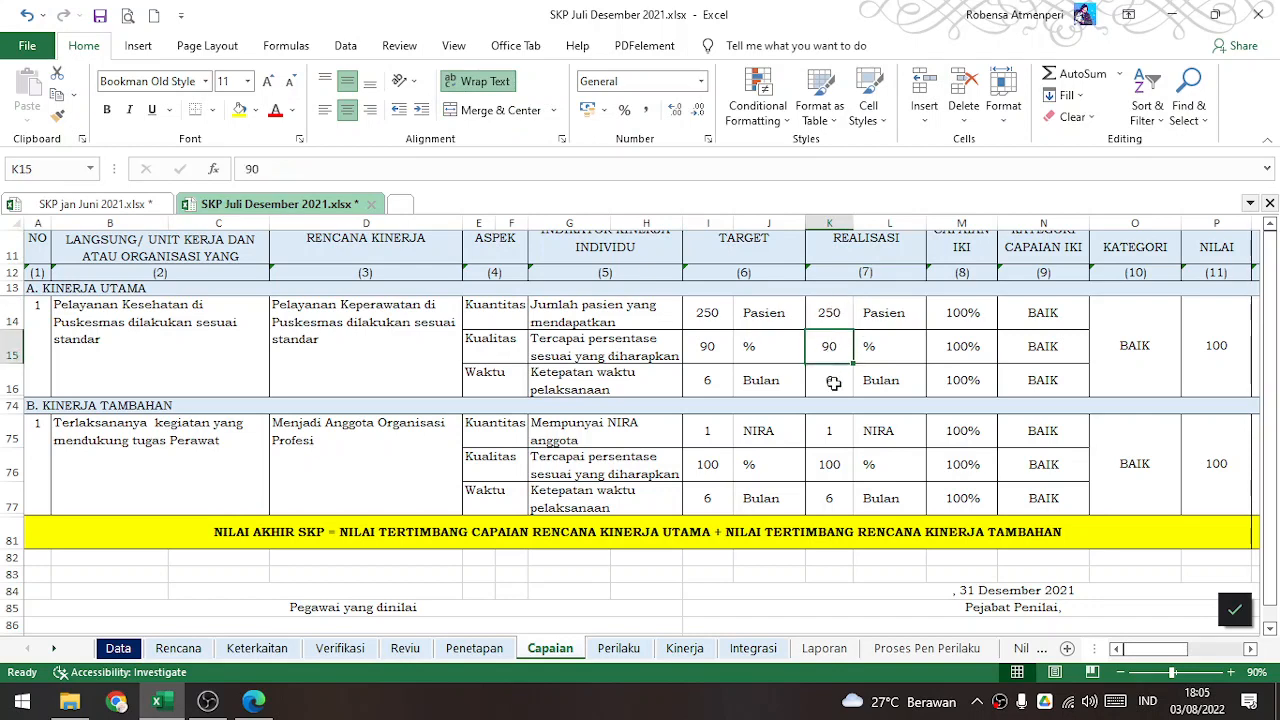
left_click(832, 383)
type("6")
key("Tab")
- Examine the Realisasi cells K14:K16 and the Capaian IKI and Kategori results across both performance tables
left_click_drag(836, 314, 838, 378)
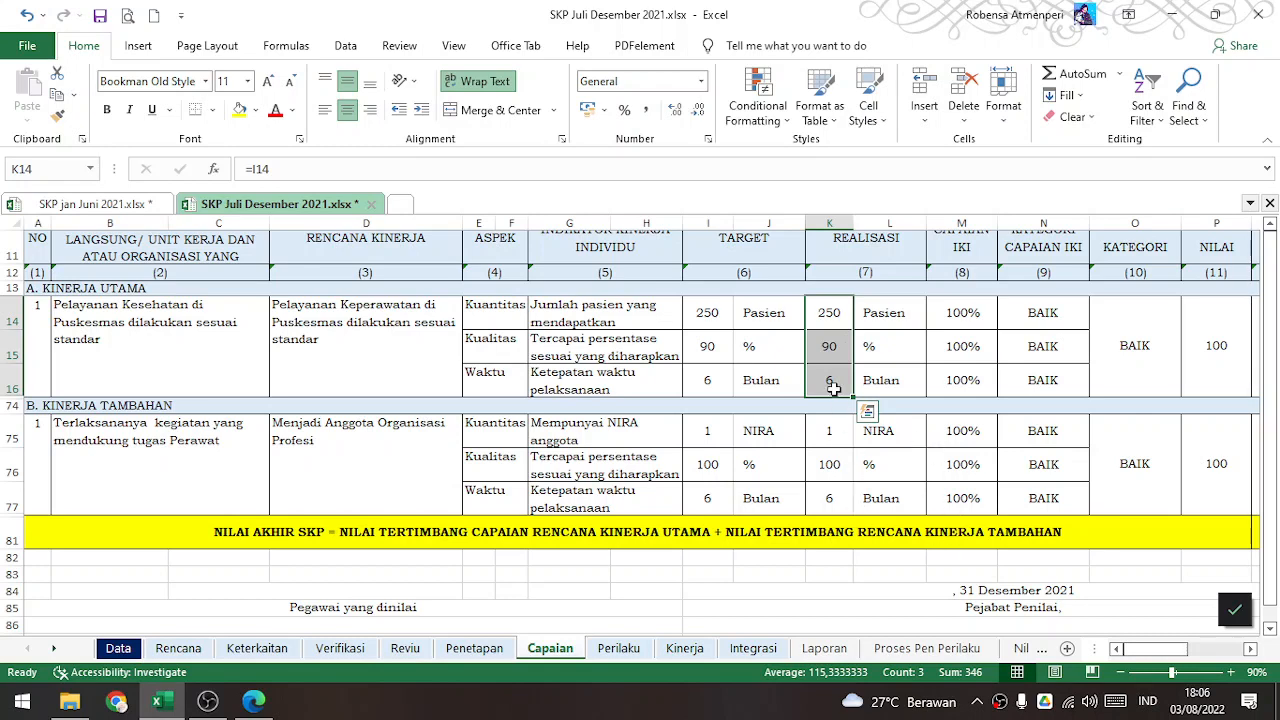
left_click_drag(834, 309, 843, 373)
left_click_drag(968, 318, 1078, 478)
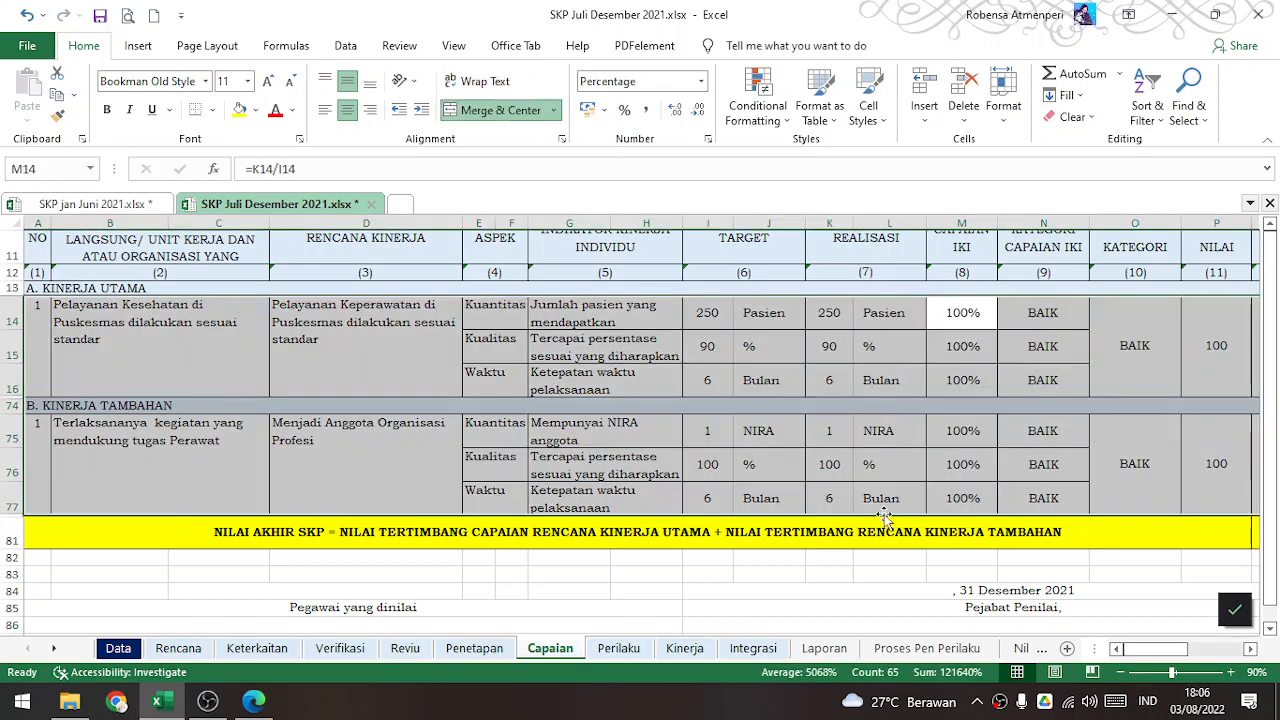
- Open the Perilaku sheet and examine the Nilai column for the behaviour aspects, the Nilai Akhir row and the signature block
left_click(620, 648)
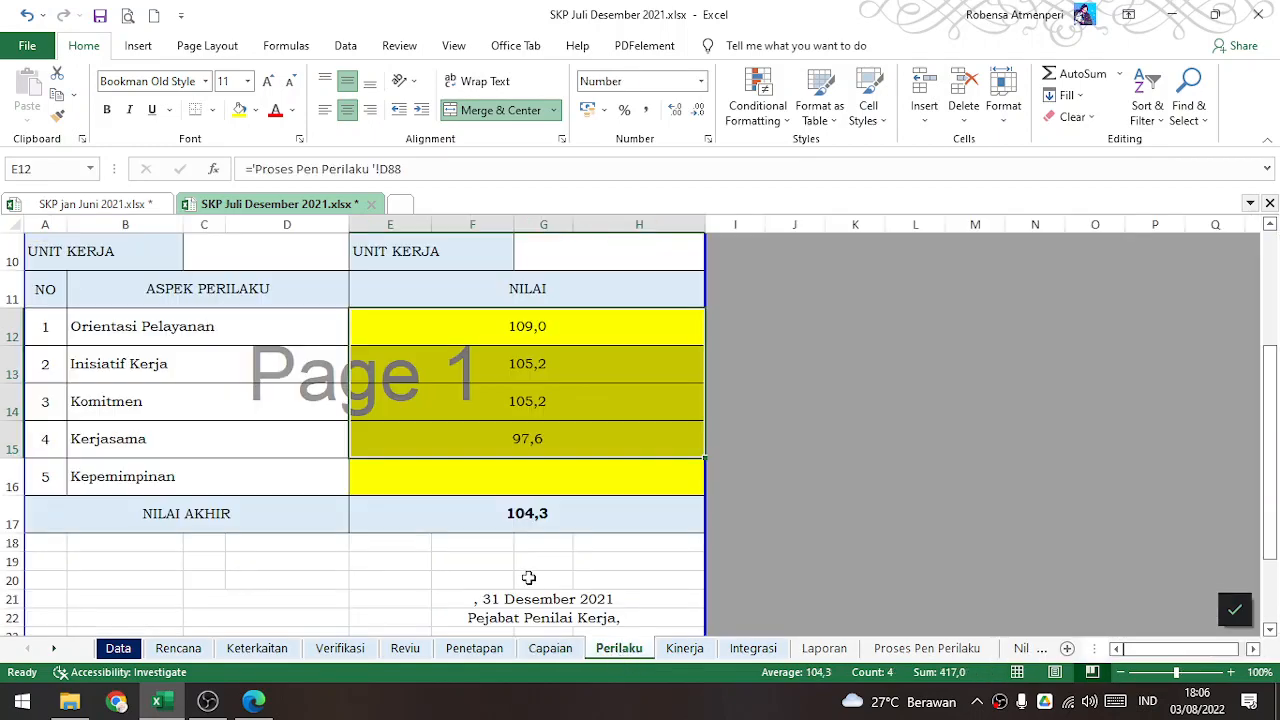
scroll(528, 583, "up", 1)
scroll(514, 594, "down", 1)
scroll(498, 552, "down", 1)
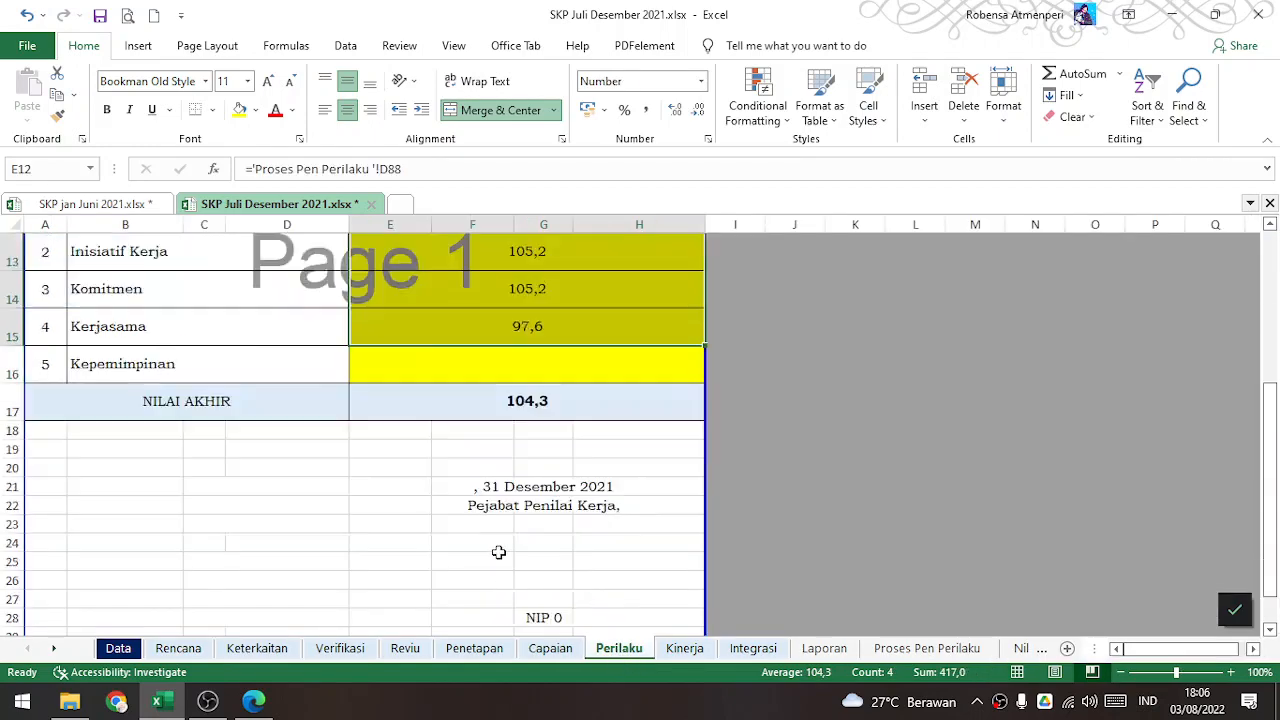
scroll(497, 551, "up", 1)
left_click_drag(534, 326, 553, 462)
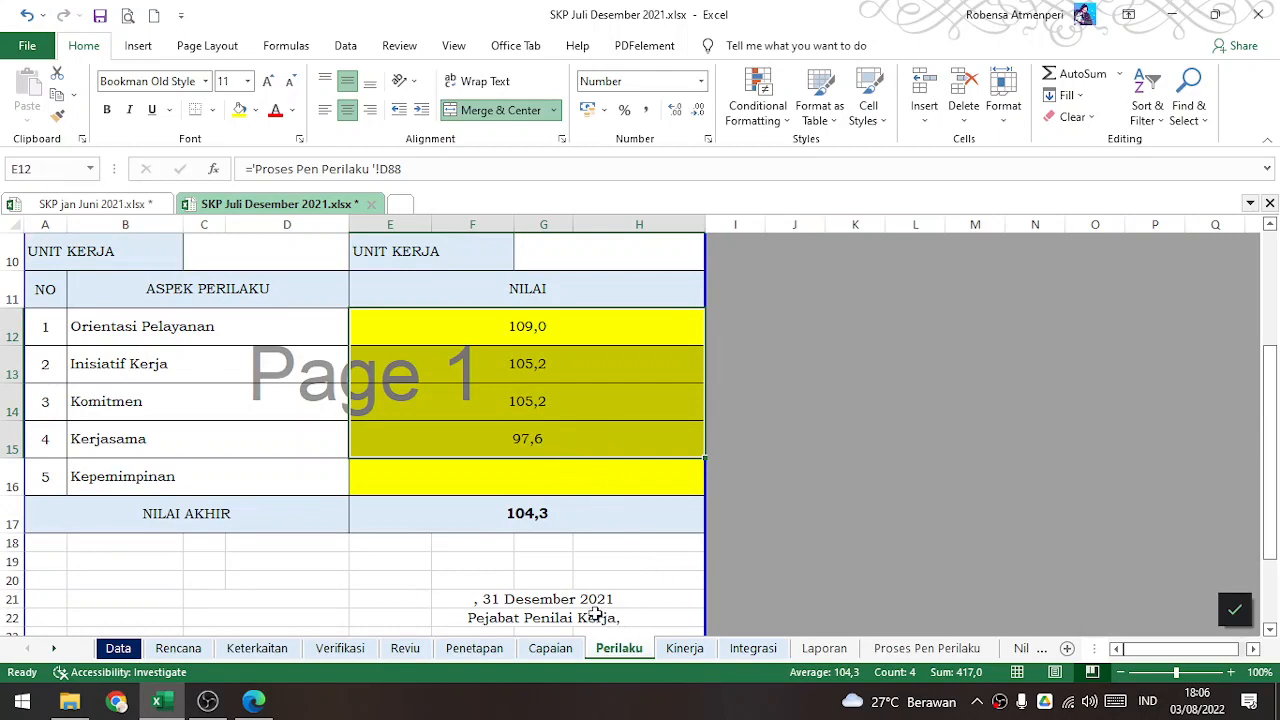
- Open the Kinerja sheet and inspect the Sasaran Kinerja Pegawai, Perilaku Kerja Pegawai and Nilai Akhir values
left_click(685, 648)
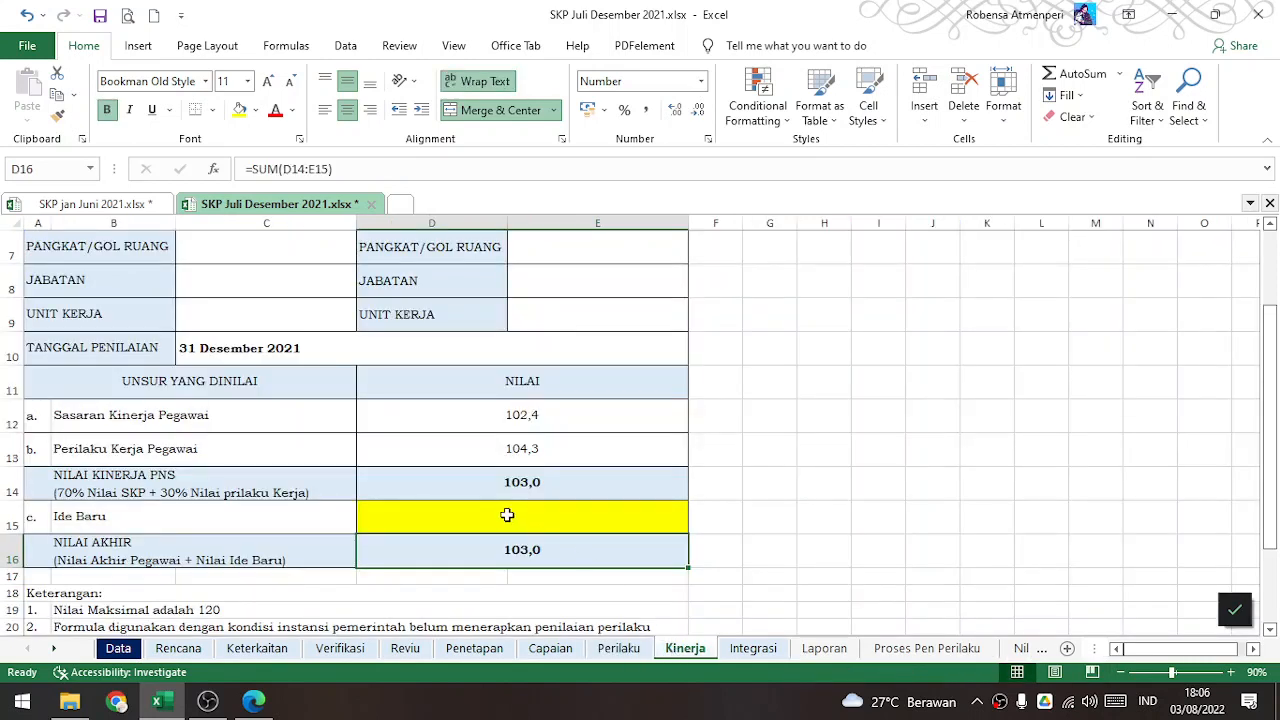
left_click(521, 420)
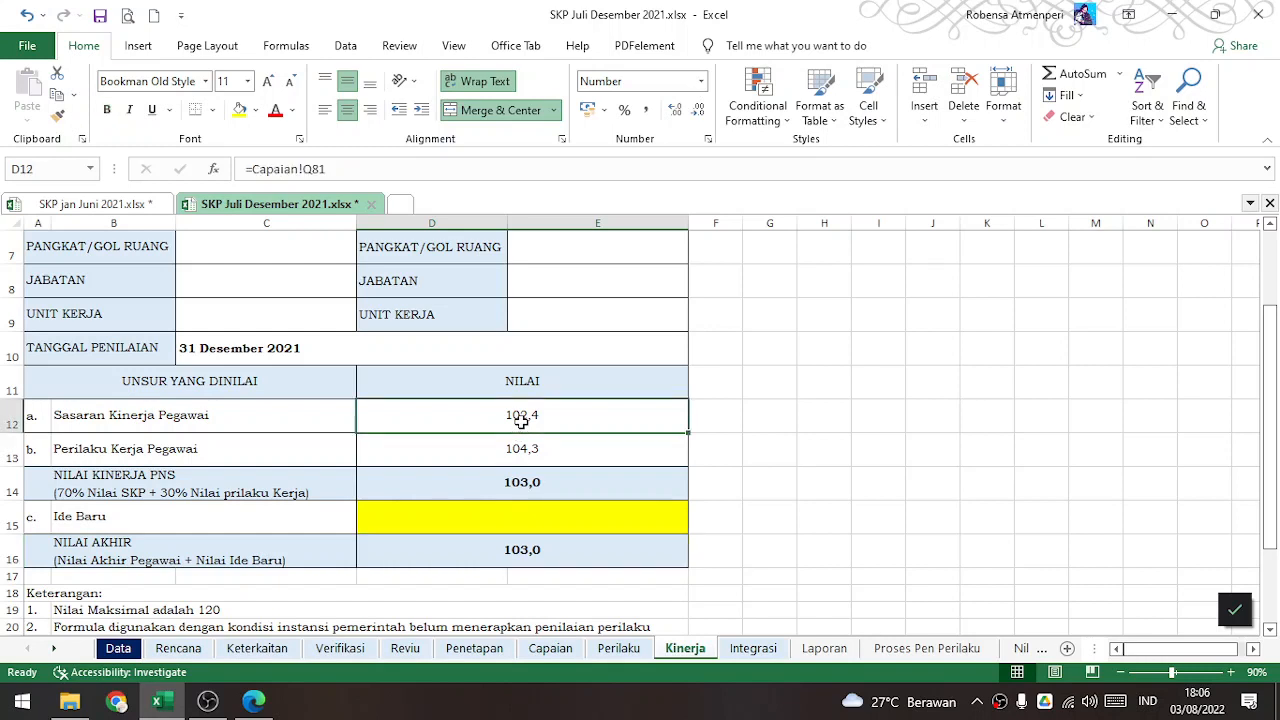
left_click(527, 450)
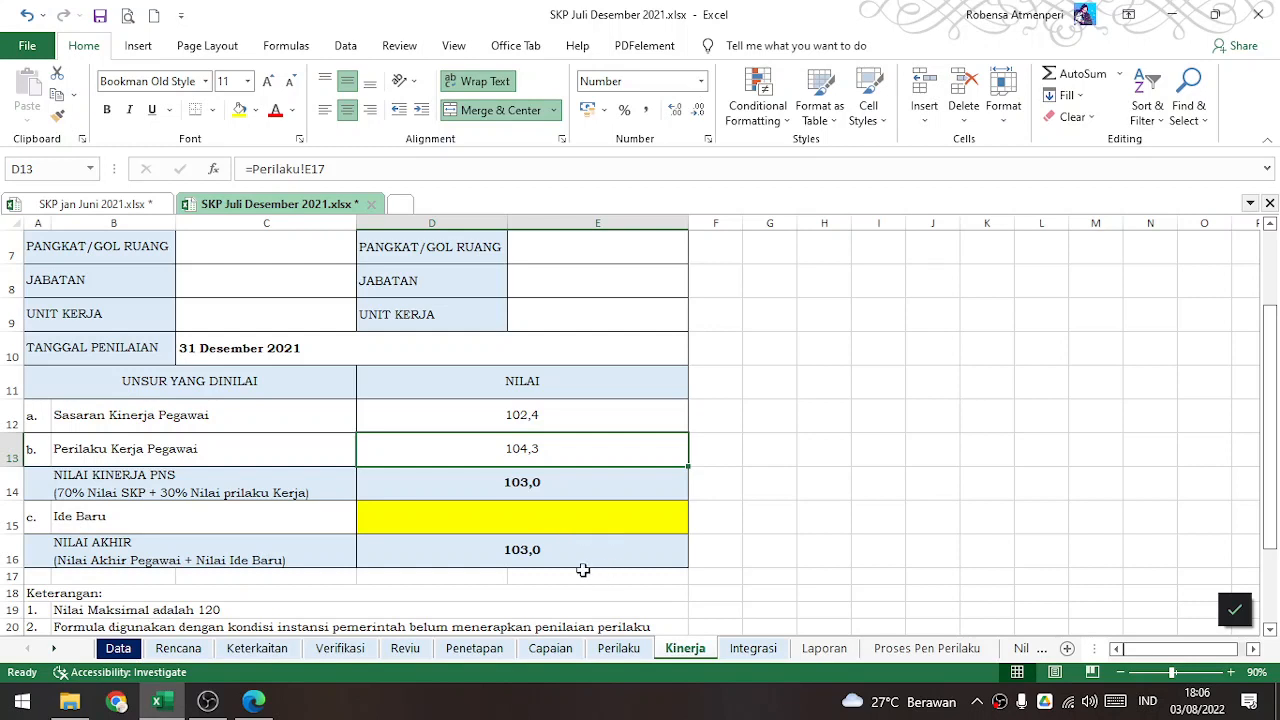
left_click(537, 562)
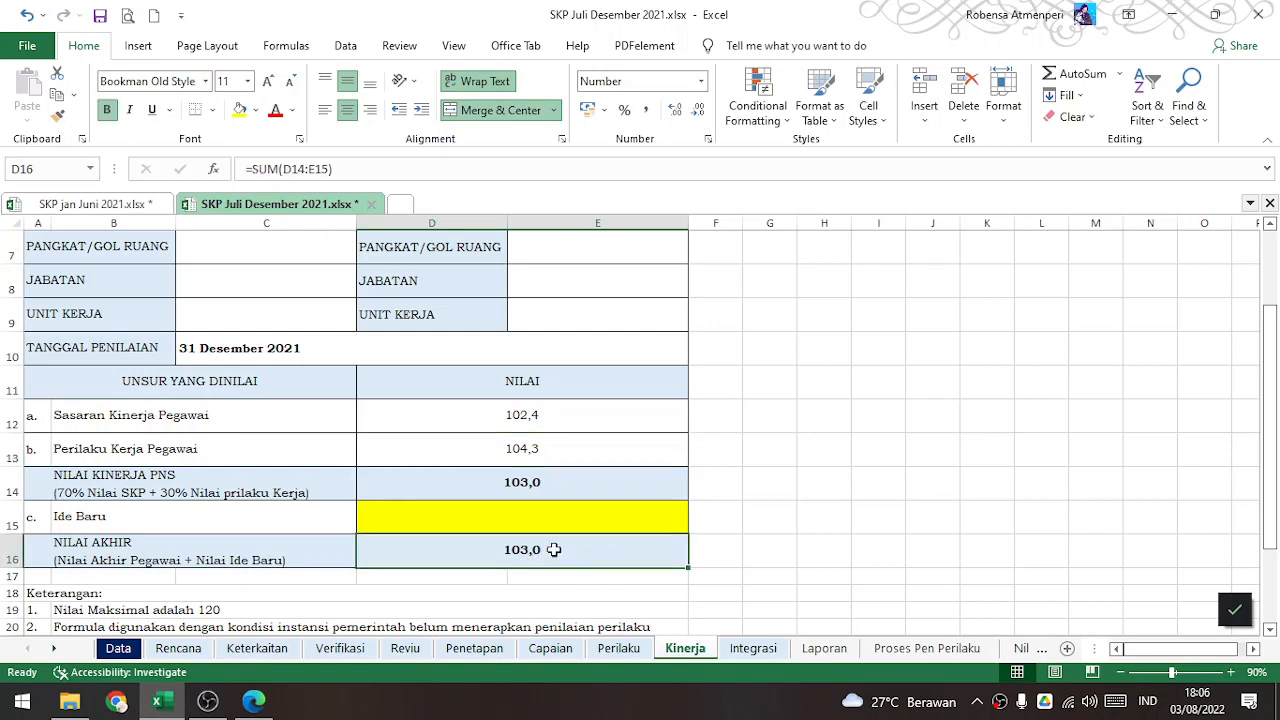
- Open the Integrasi sheet and examine the JANUARI - JUNI and JULI - DESEMBER periods and the January–June value in D13
left_click(752, 649)
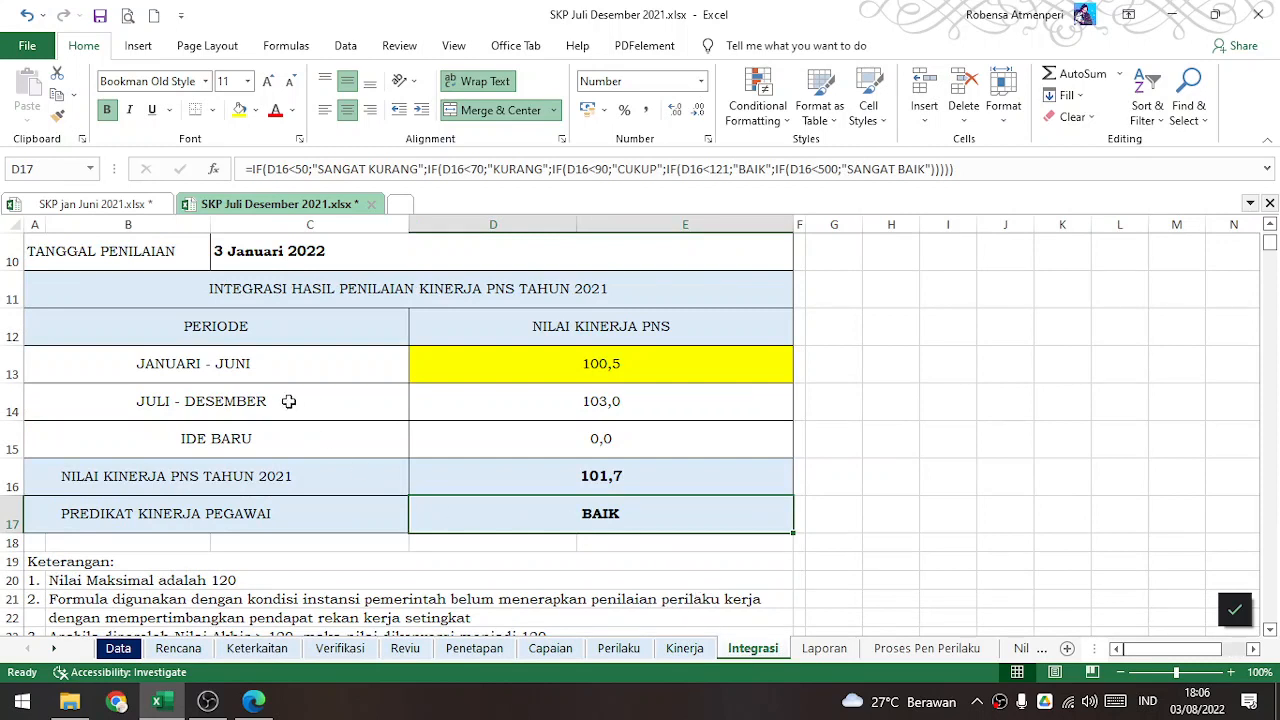
left_click(216, 368)
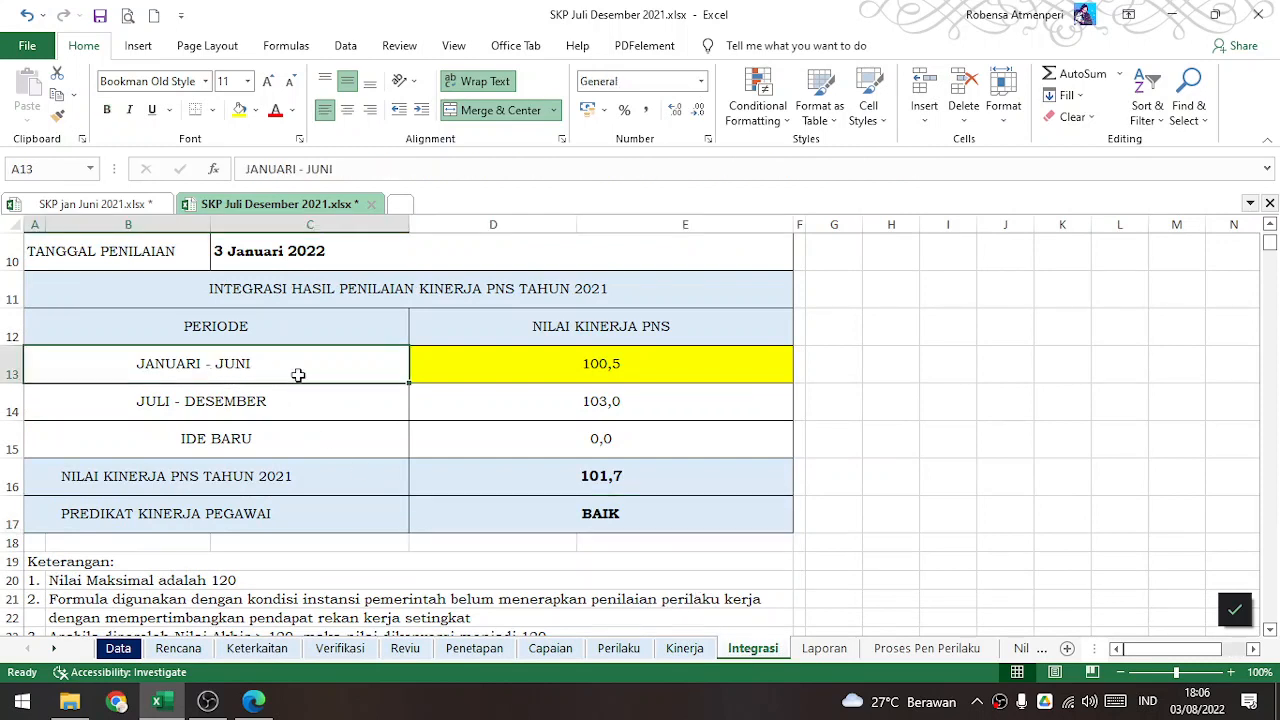
left_click(271, 401)
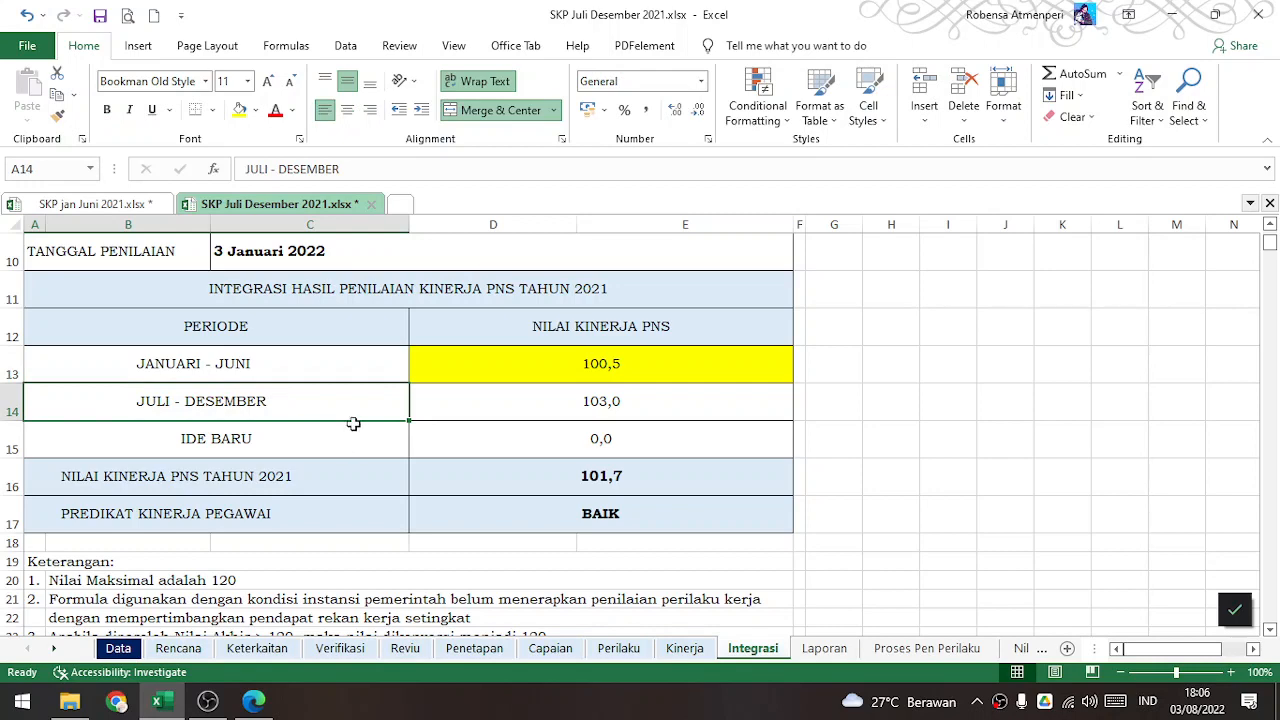
left_click(610, 373)
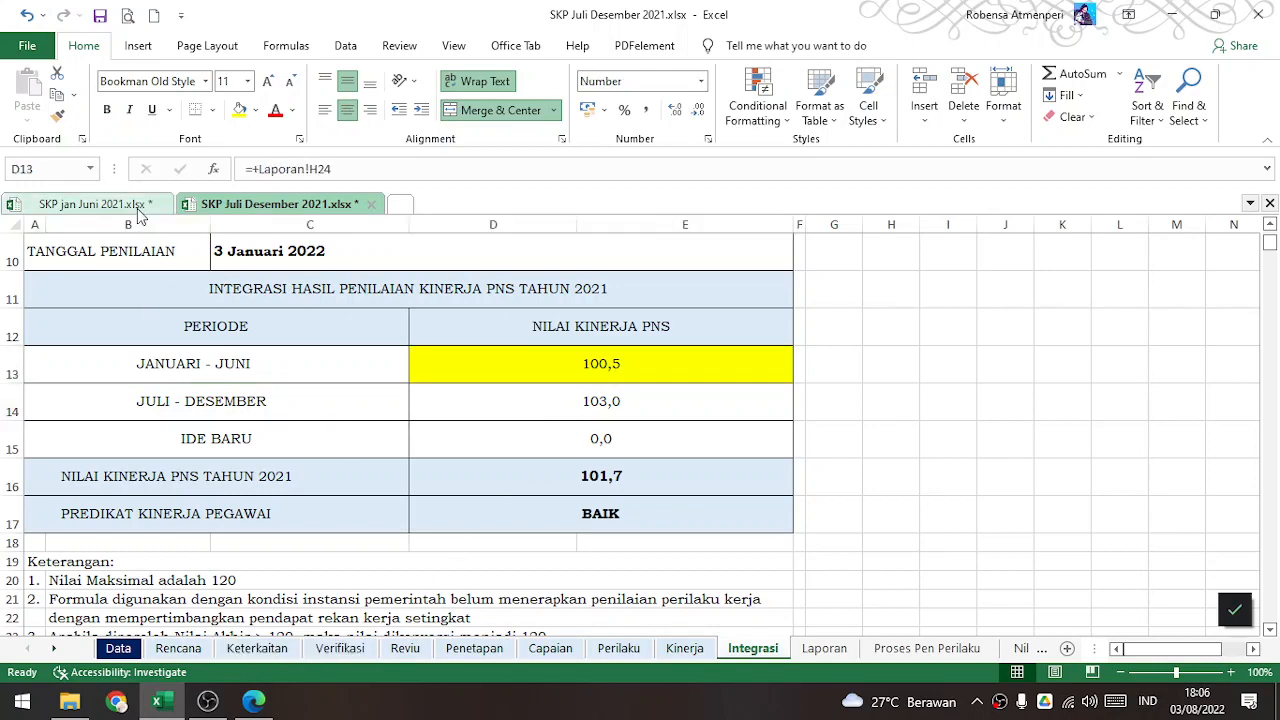
- Check the KONVERSI value in SKP jan Juni 2021.xlsx, then return to Integrasi and inspect the July–December and full-year 2021 values
left_click(90, 203)
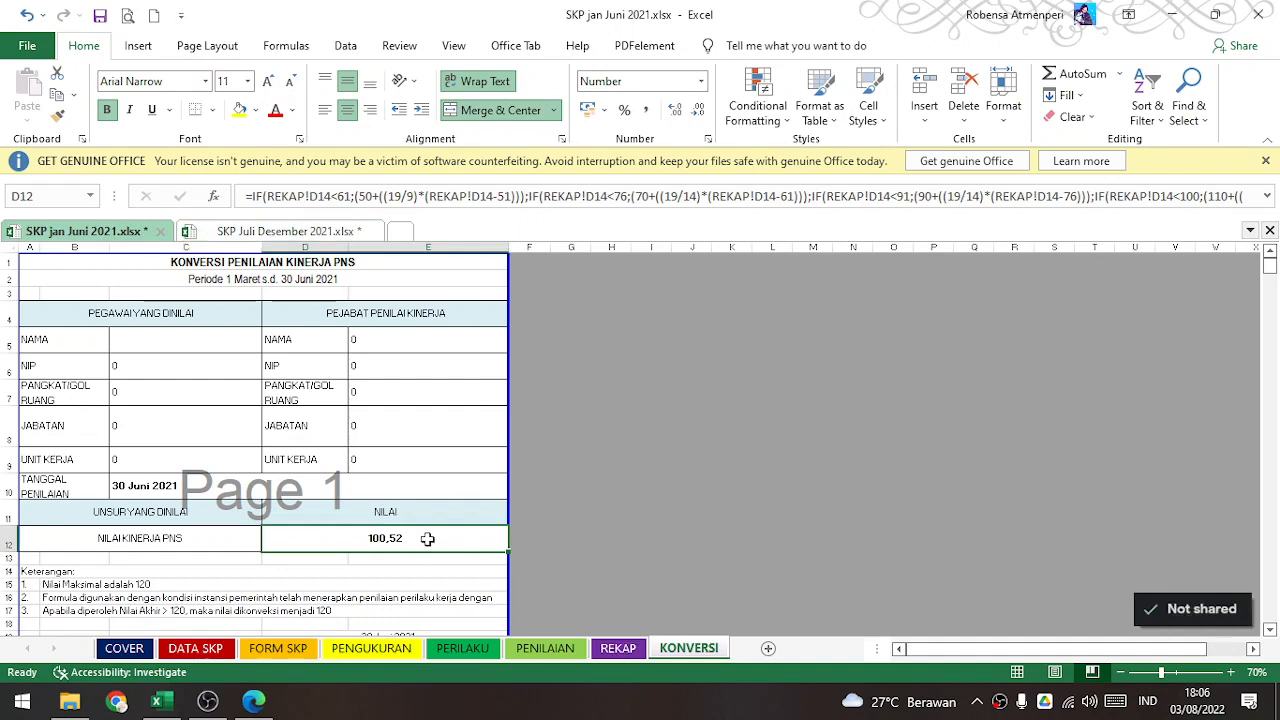
left_click(328, 233)
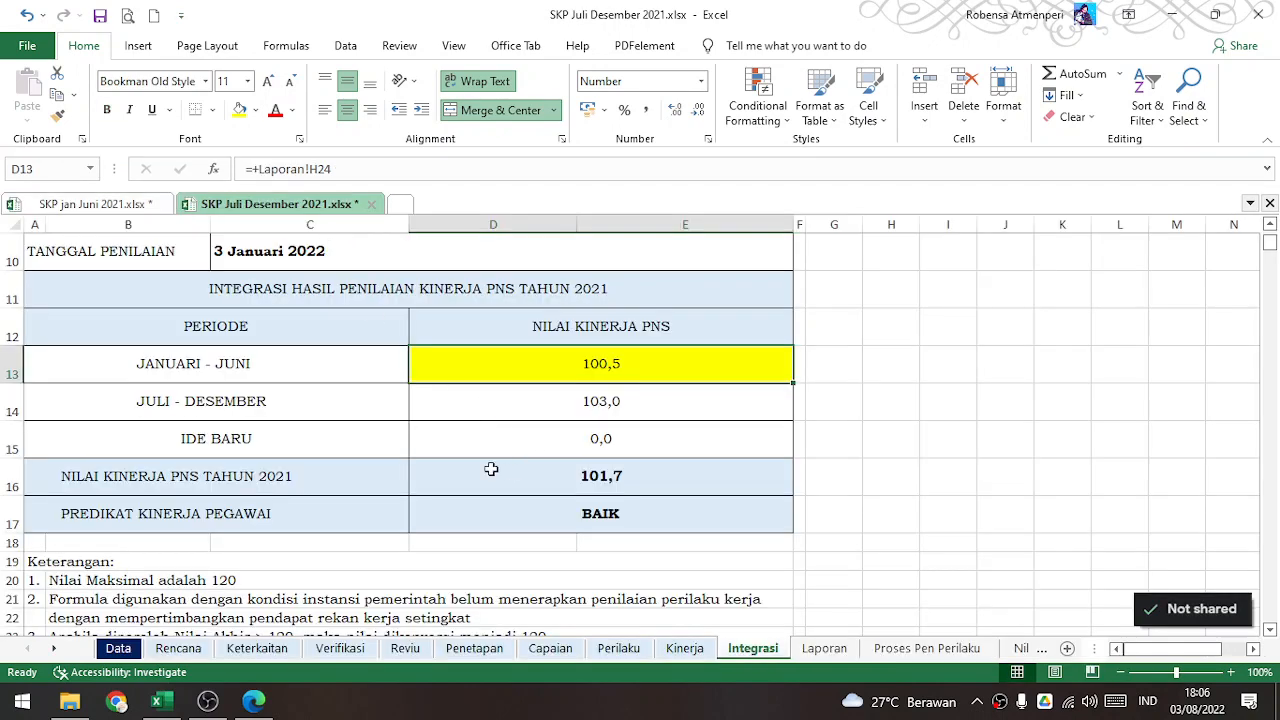
left_click(596, 406)
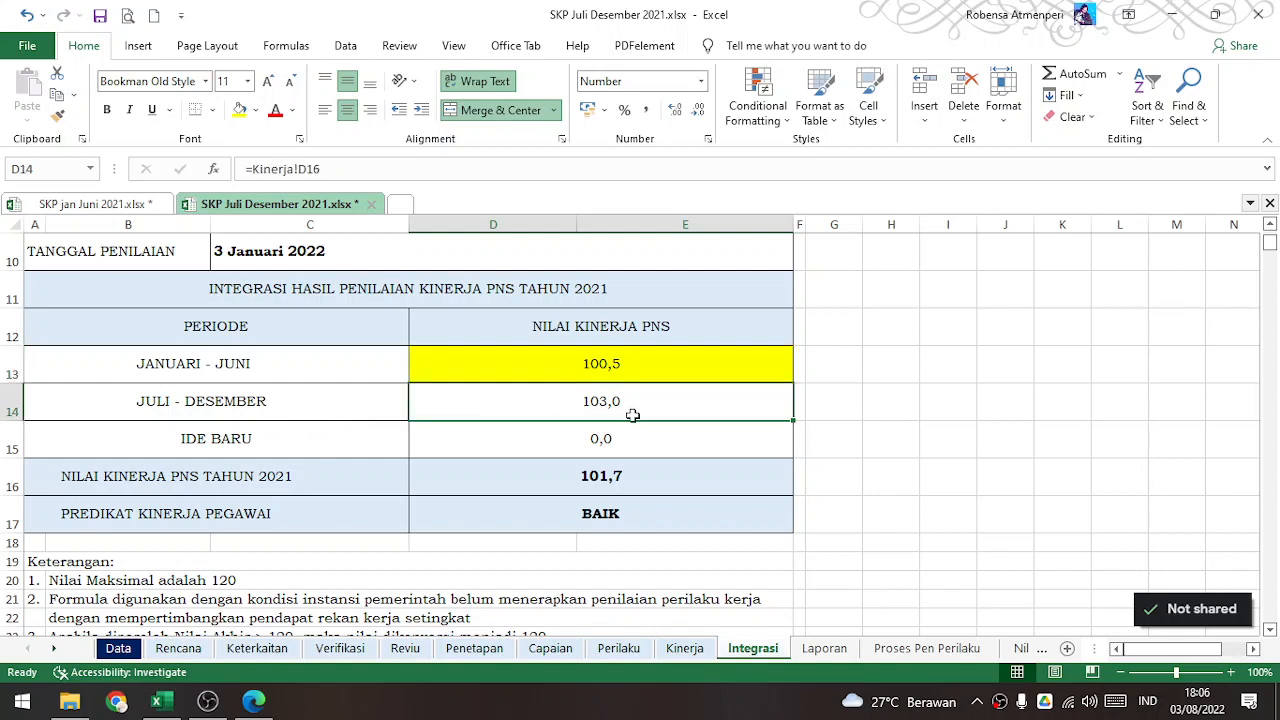
left_click(569, 481)
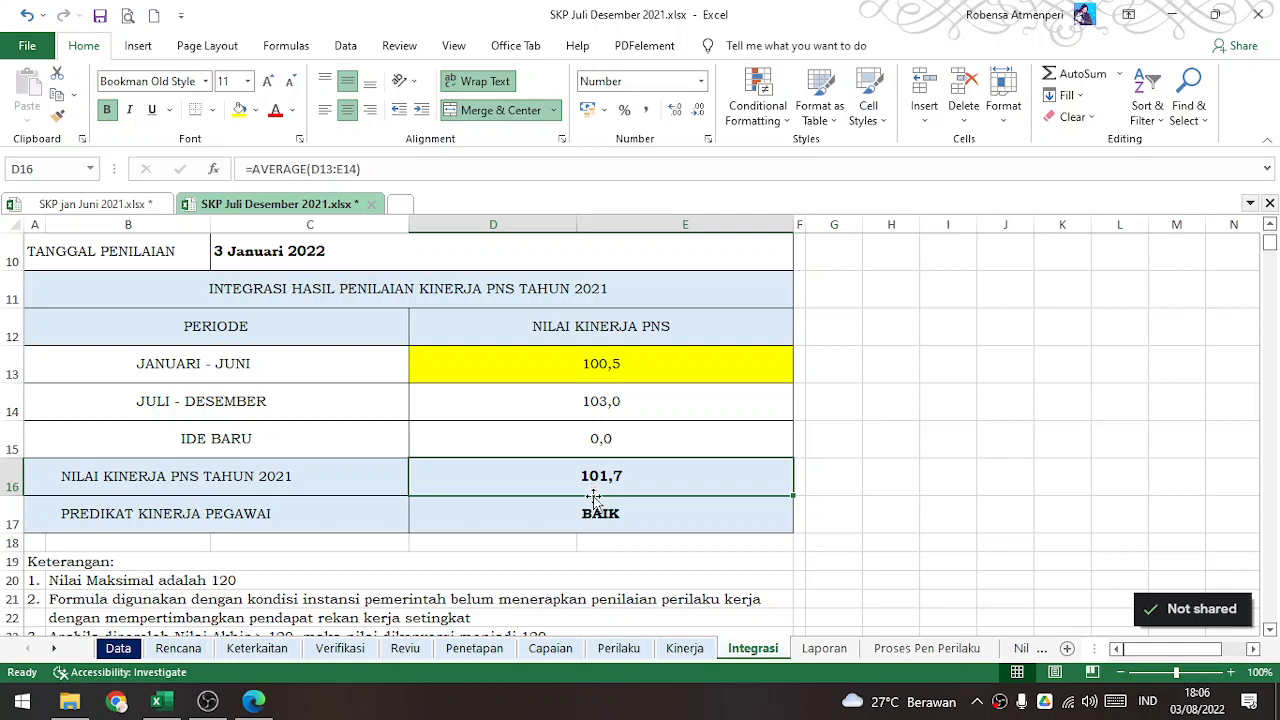
- Open the Laporan sheet and examine the report from the identity sections through PRNILAIAN KINERJA to the decision rows
left_click(815, 649)
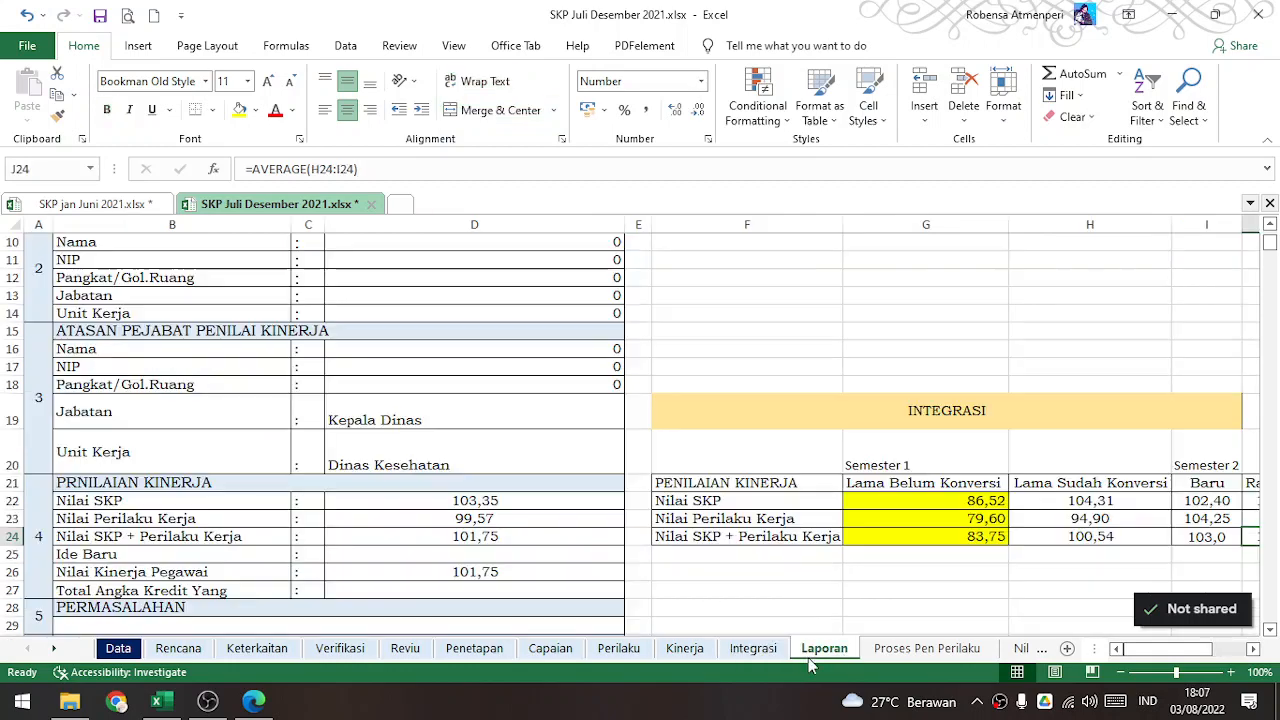
scroll(503, 520, "up", 3)
left_click_drag(477, 343, 530, 518)
scroll(546, 509, "down", 8)
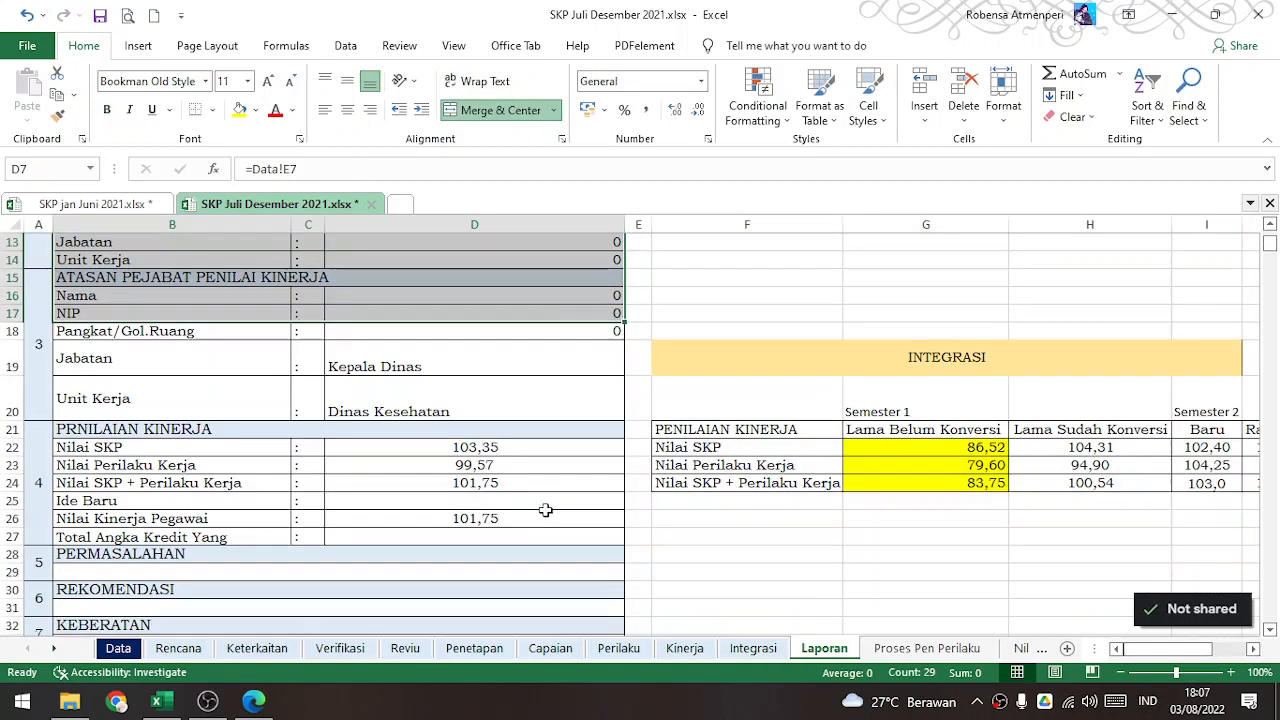
scroll(481, 461, "down", 3)
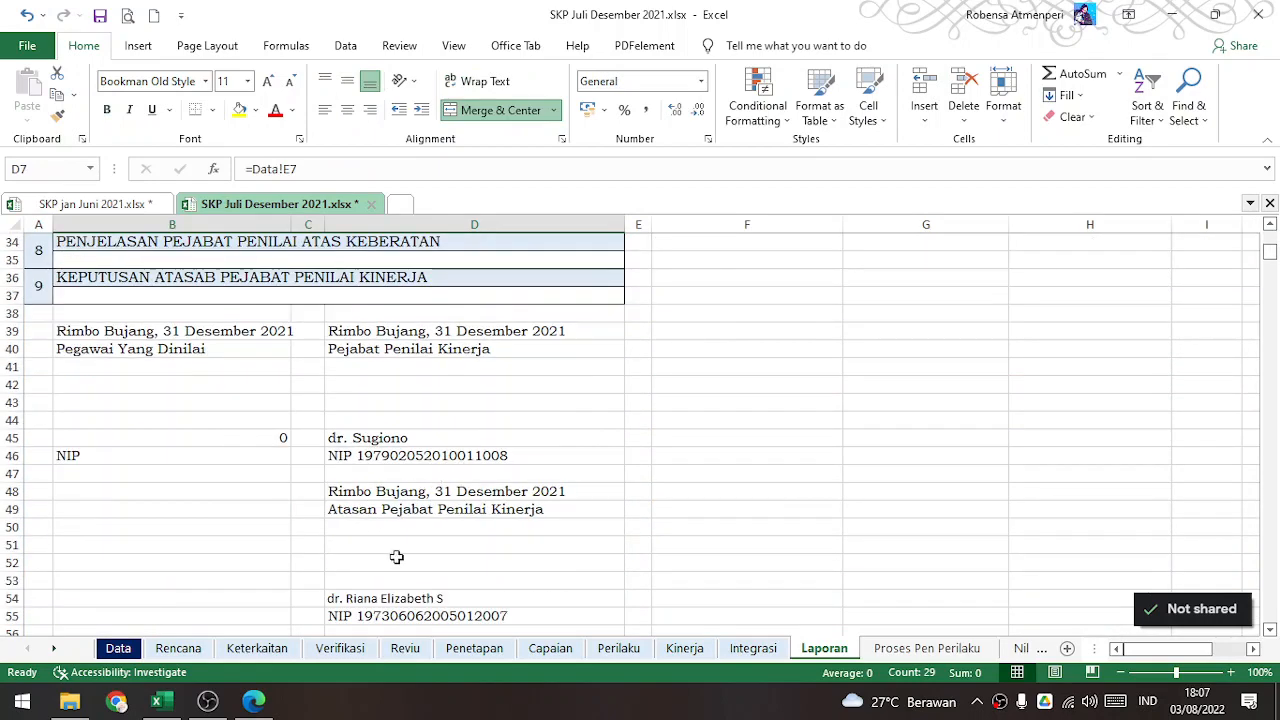
- Examine the Laporan signature blocks for Pegawai Yang Dinilai, Pejabat Penilai Kinerja and Atasan Pejabat Penilai Kinerja
left_click(378, 402)
scroll(380, 426, "up", 1)
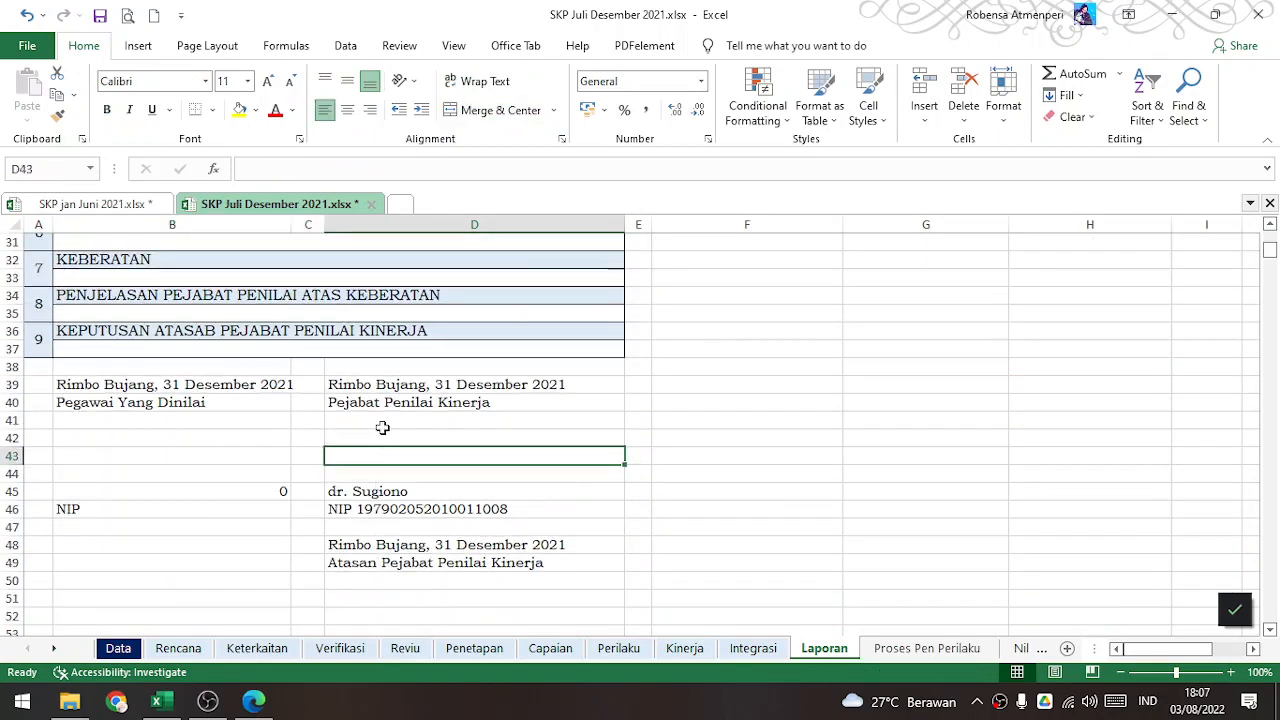
scroll(314, 449, "down", 2)
scroll(292, 503, "up", 4)
scroll(292, 503, "down", 3)
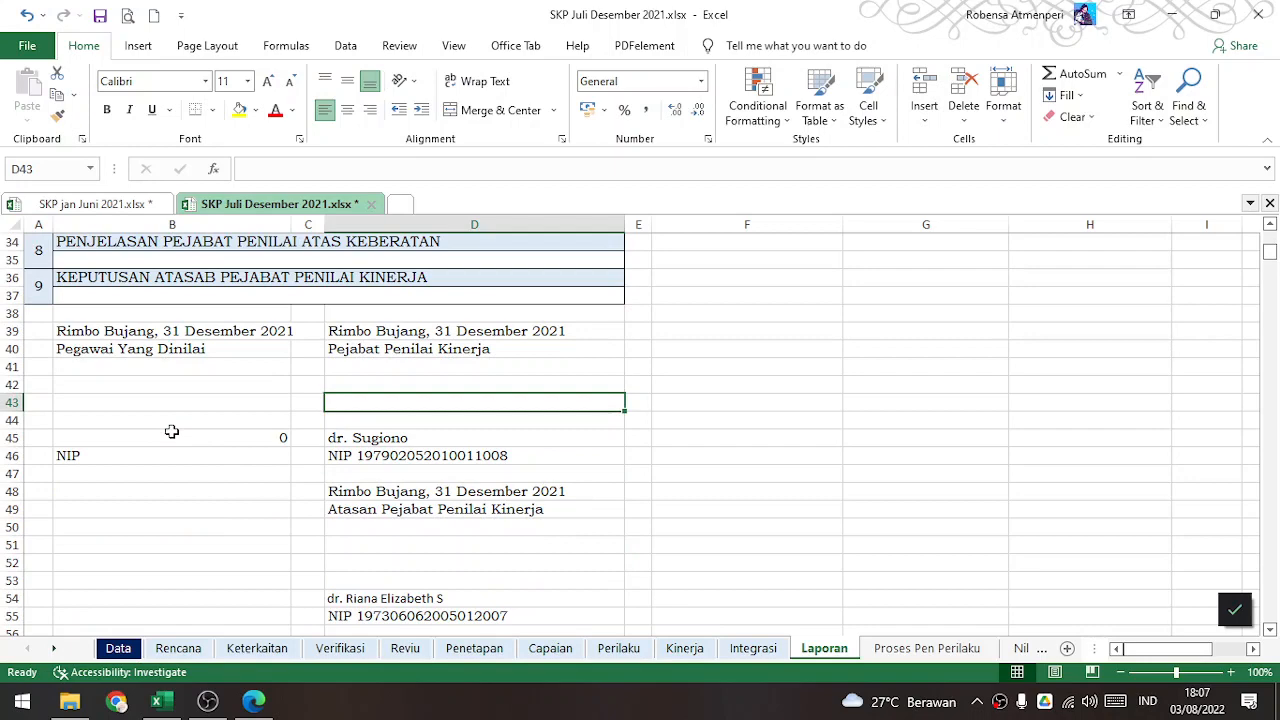
left_click(157, 380)
scroll(177, 434, "down", 2)
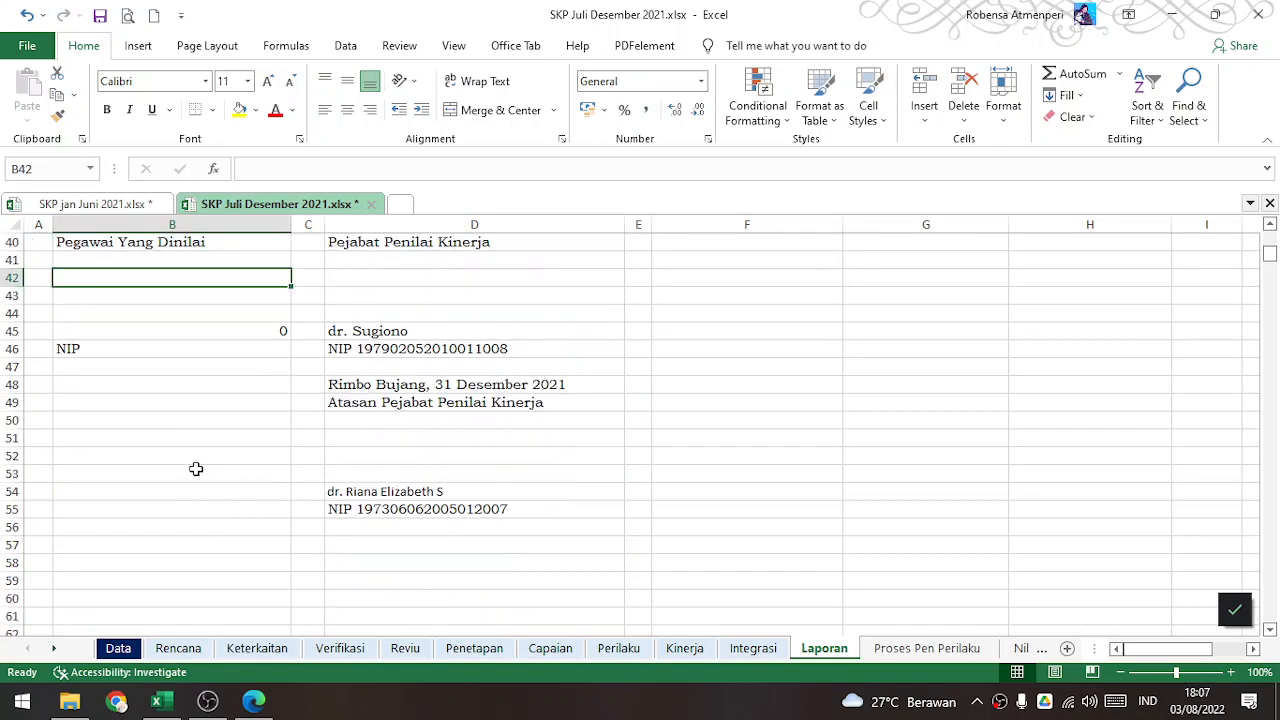
left_click(364, 458)
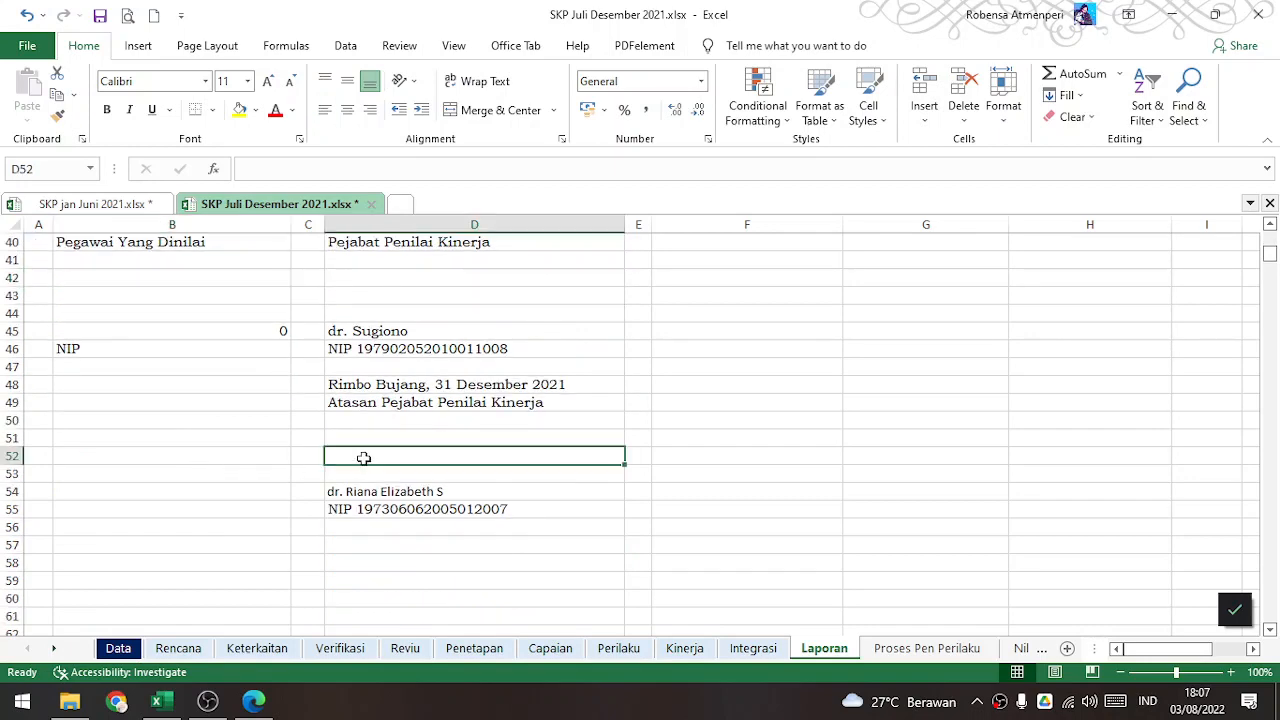
- Examine the PEJABAT PENILAI KINERJA identity rows B10:D14 and the ATASAN PEJABAT PENILAI KINERJA rows B15:D18 of the Laporan sheet
scroll(363, 452, "up", 12)
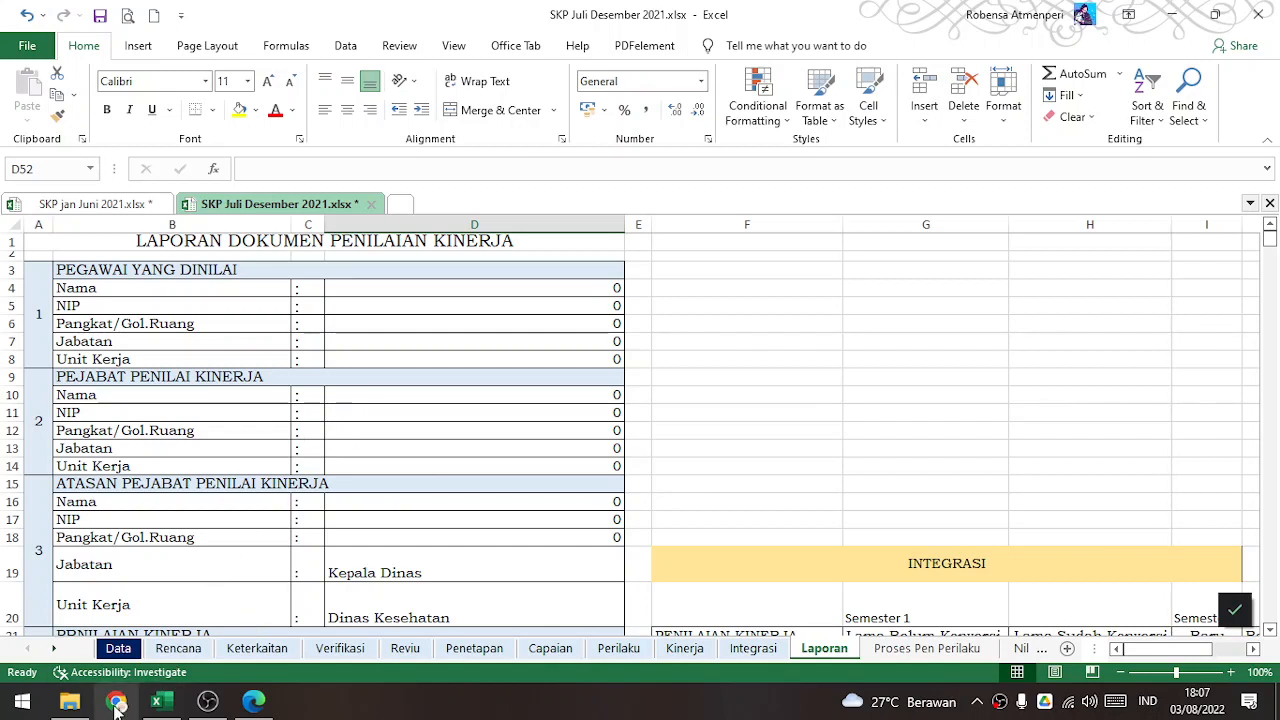
left_click(343, 483)
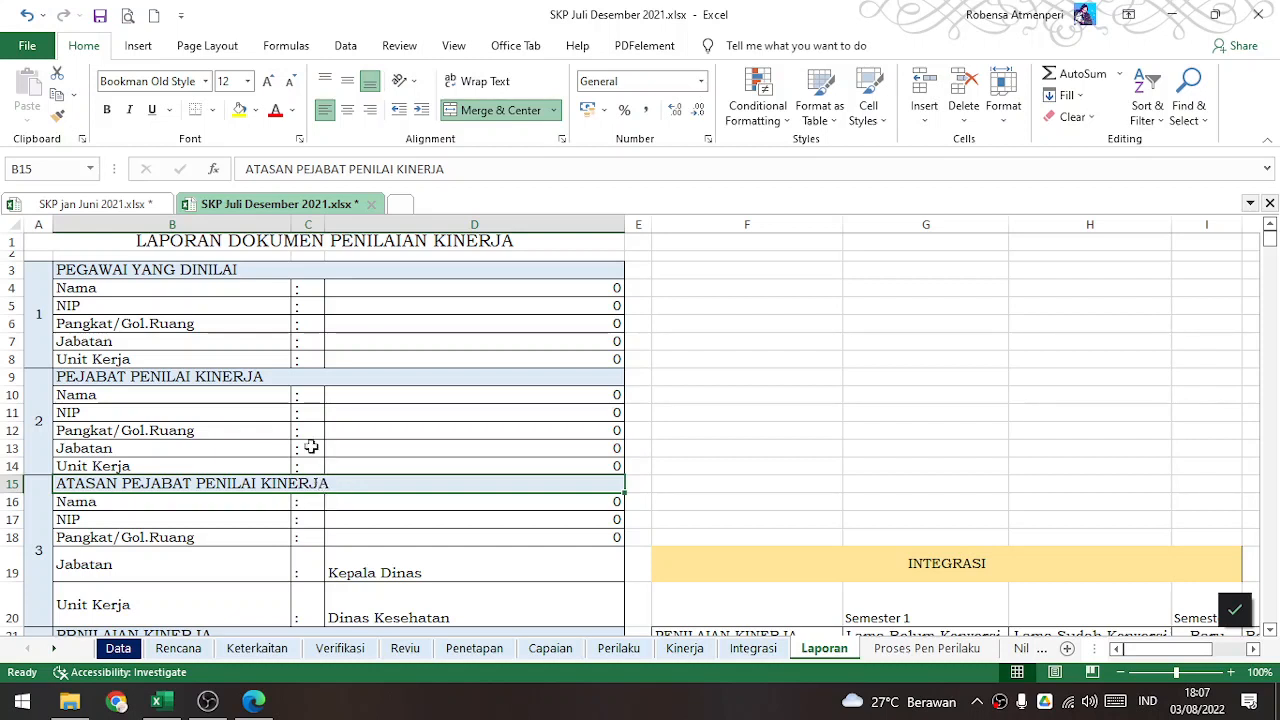
left_click_drag(312, 399, 318, 466)
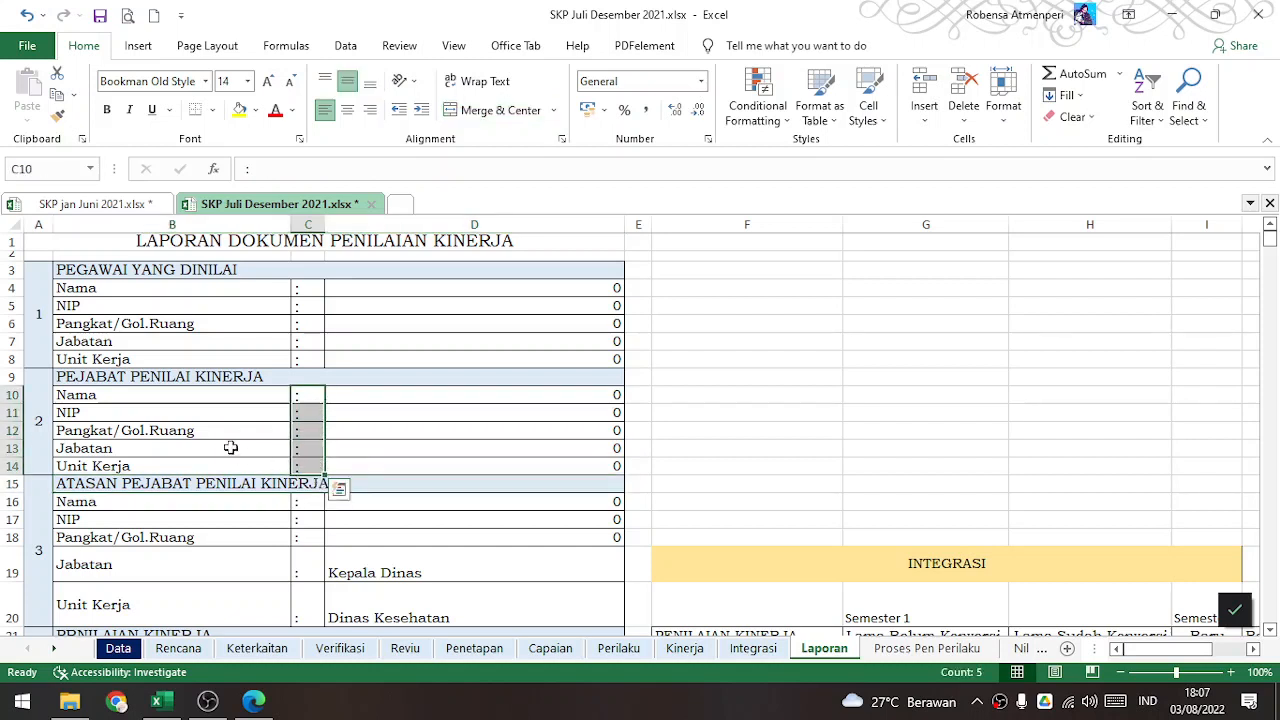
left_click_drag(180, 396, 408, 463)
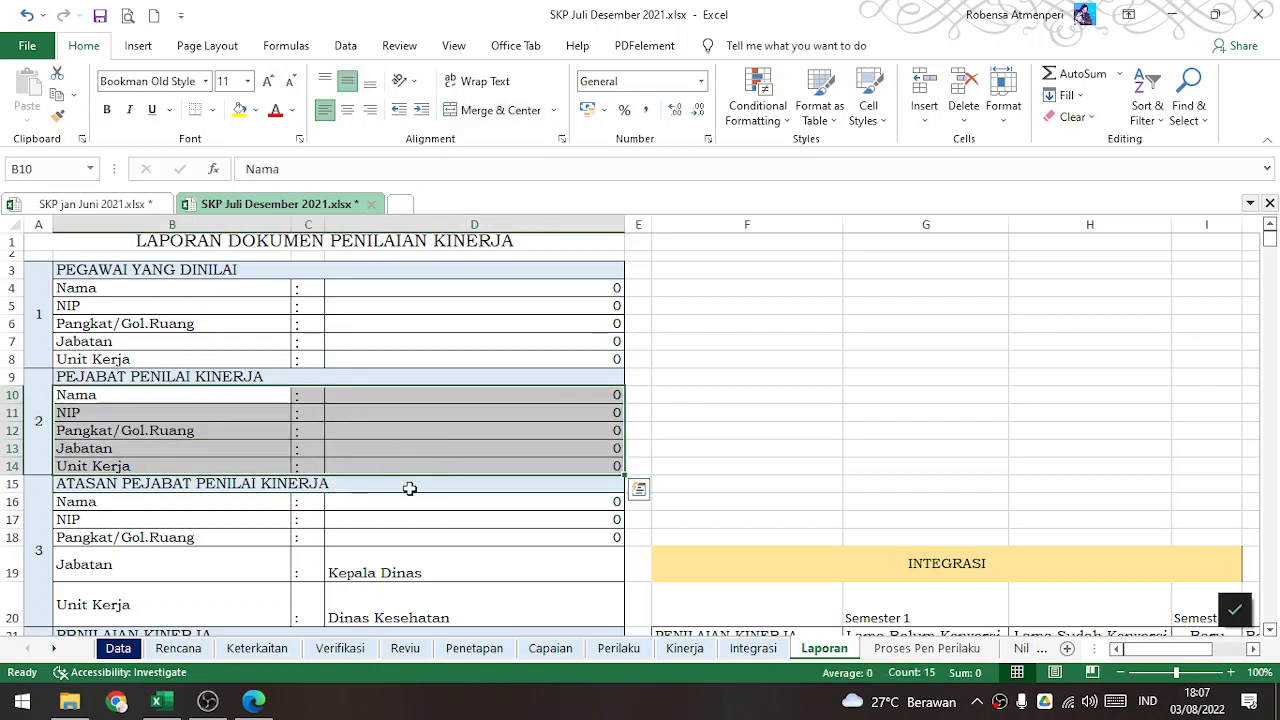
left_click(328, 484)
left_click_drag(328, 484, 328, 528)
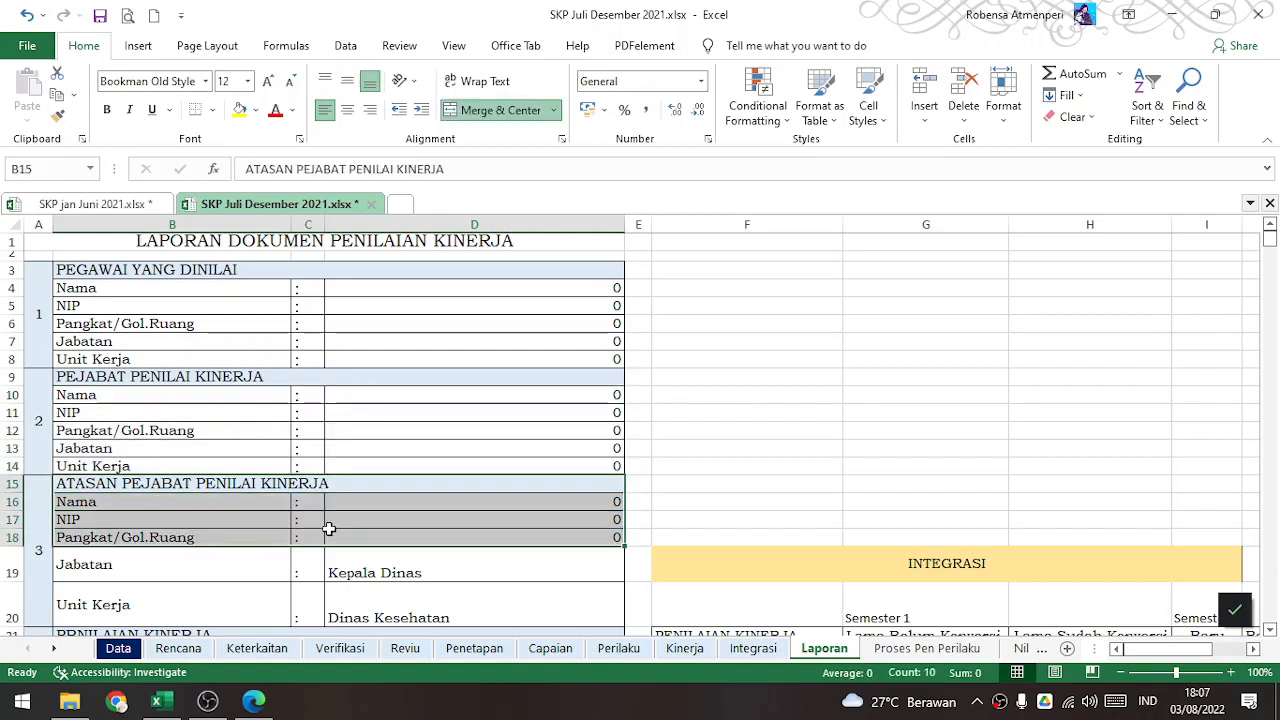